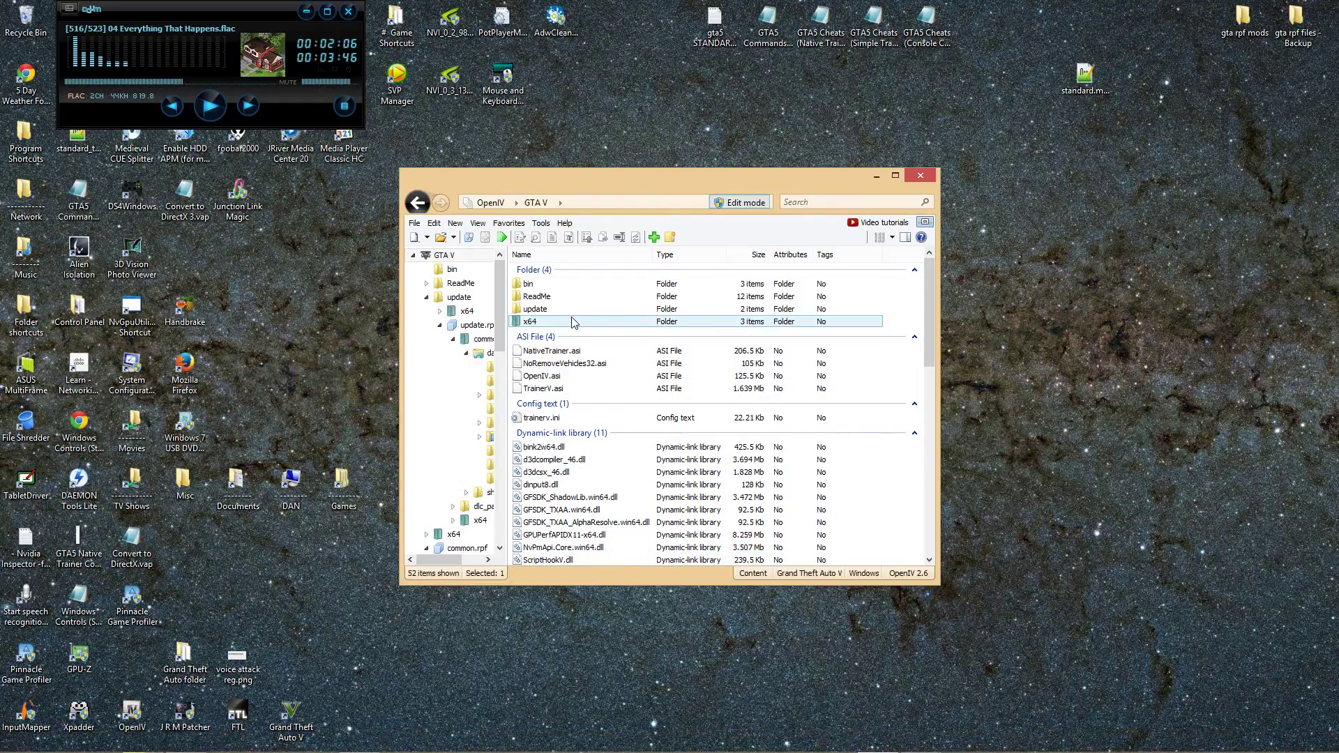
Step: Browse update.rpf into common/data/control and view standard.meta in OpenIV
double_click(550, 310)
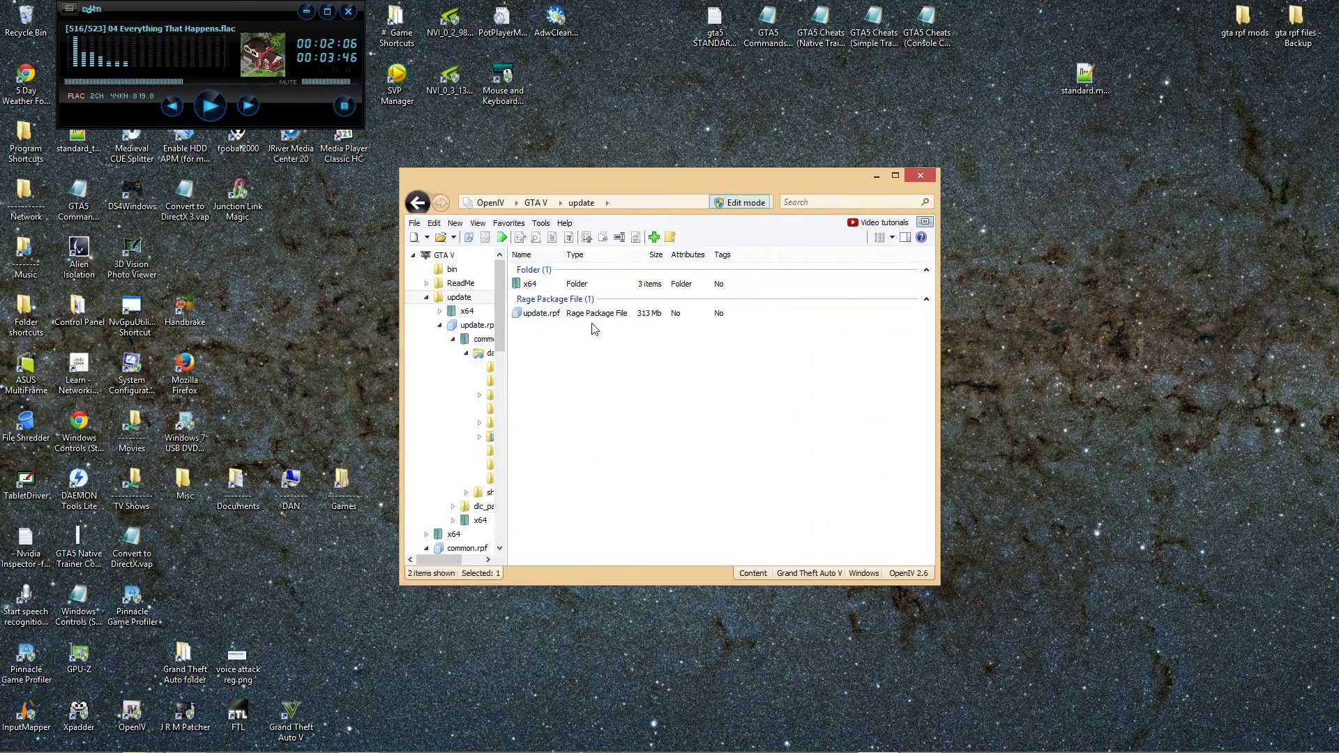
double_click(564, 314)
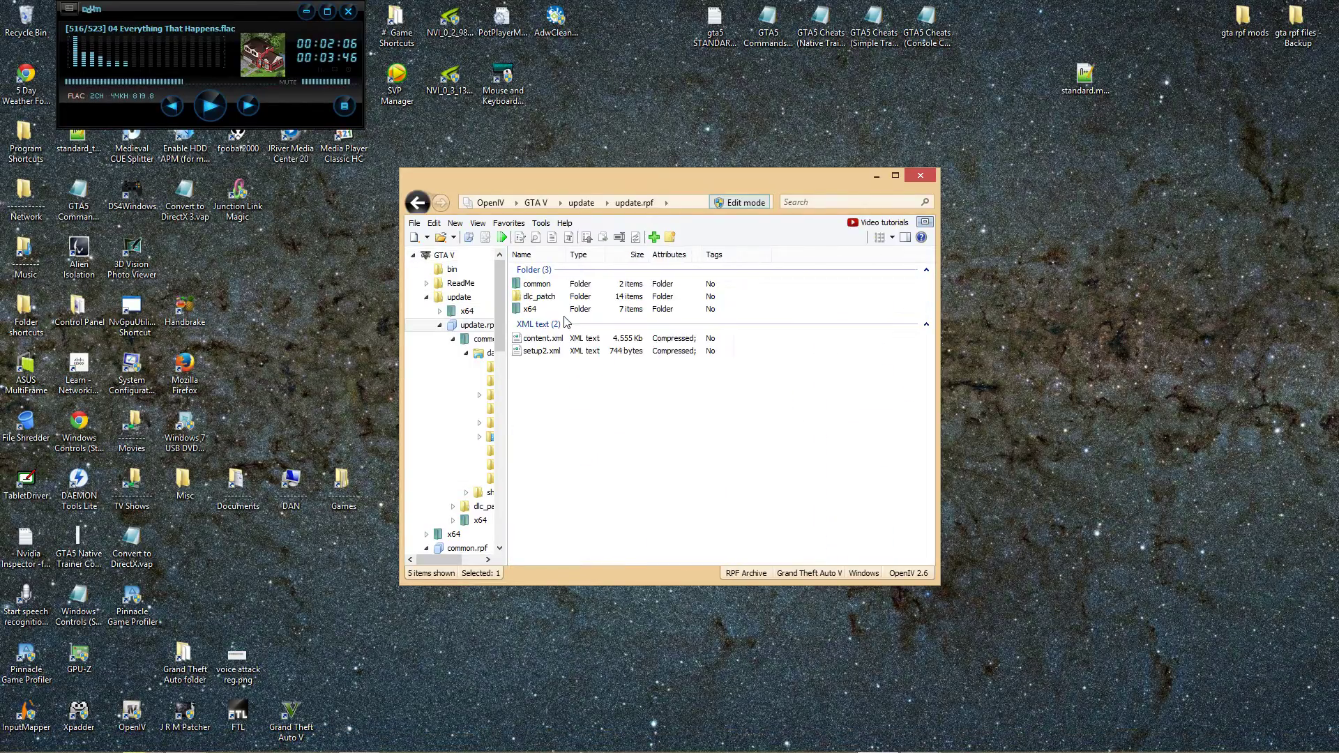
double_click(587, 284)
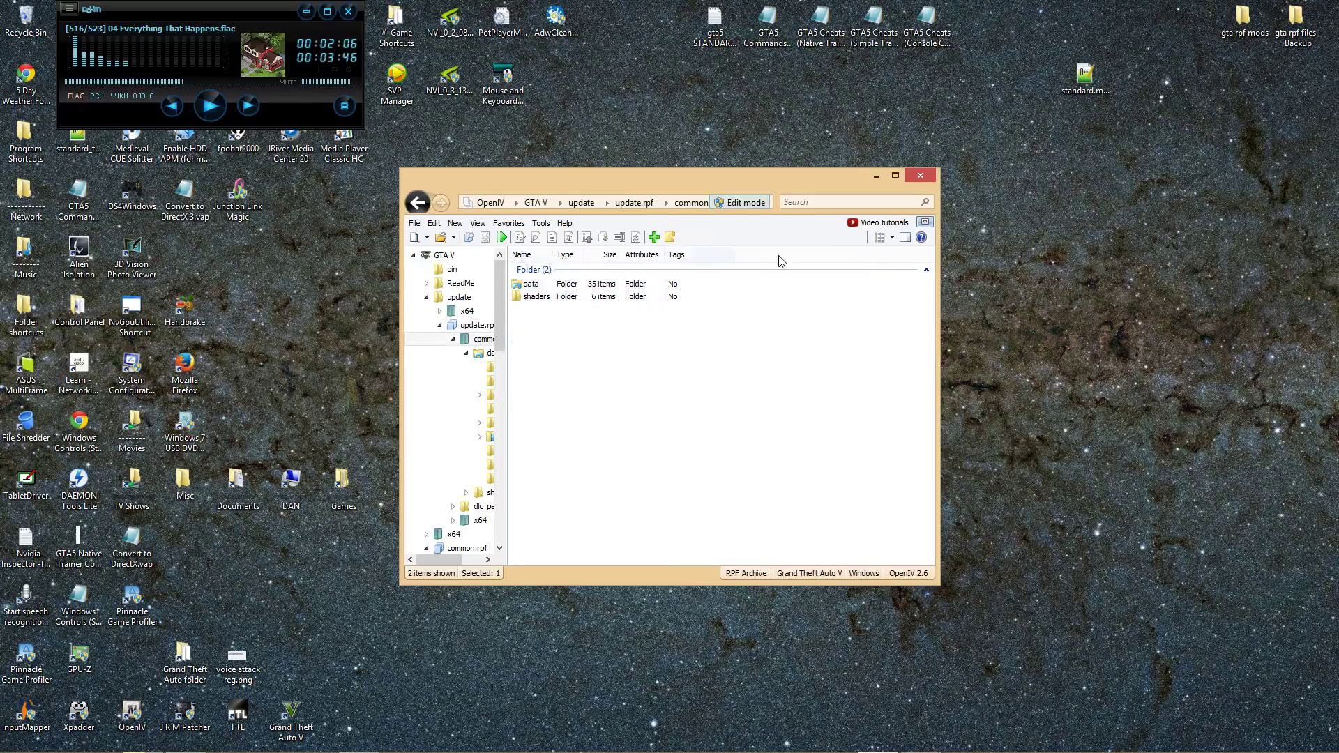
double_click(532, 286)
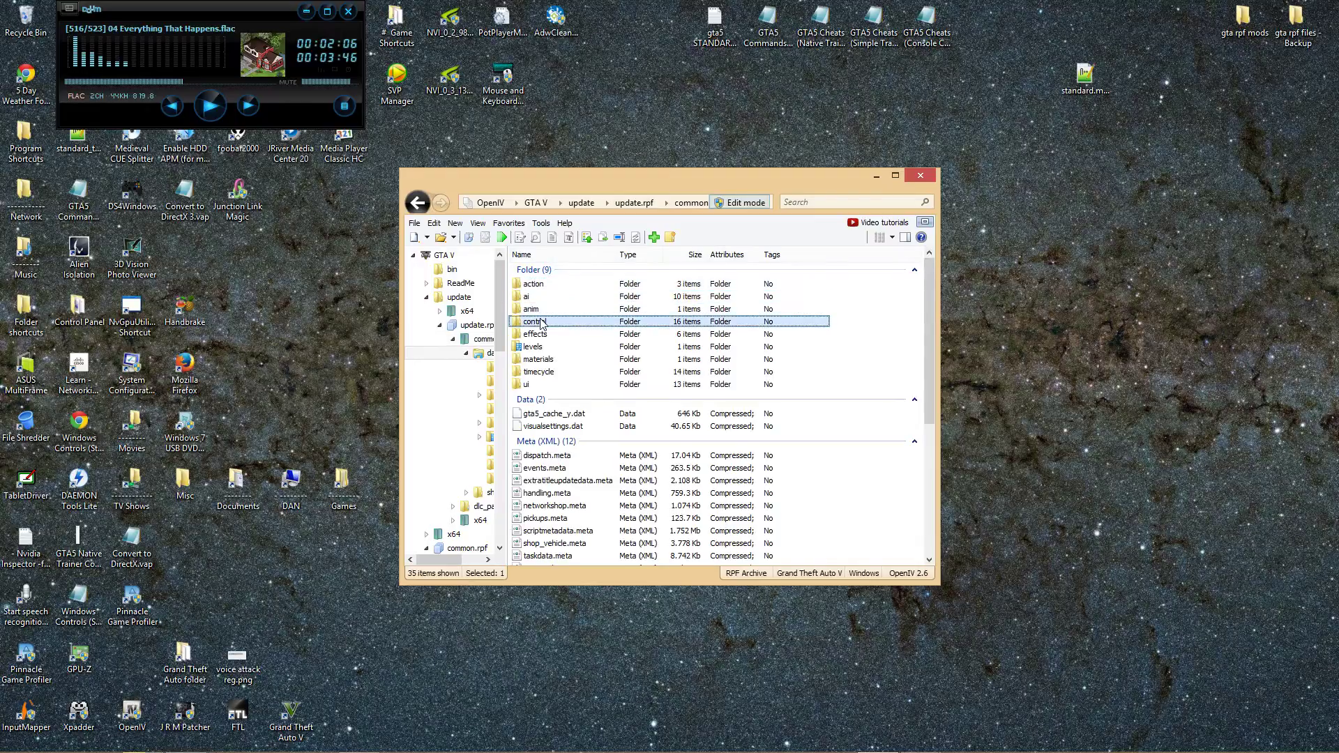
double_click(542, 324)
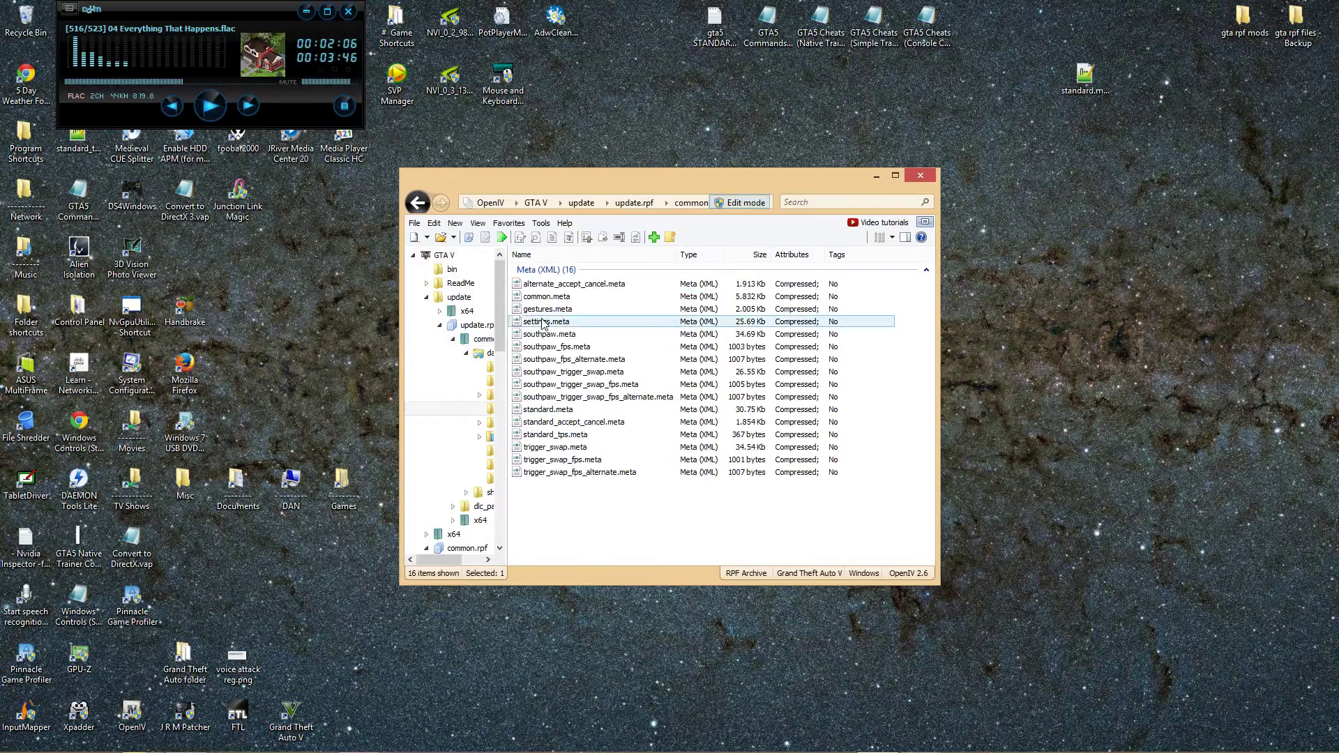
double_click(555, 411)
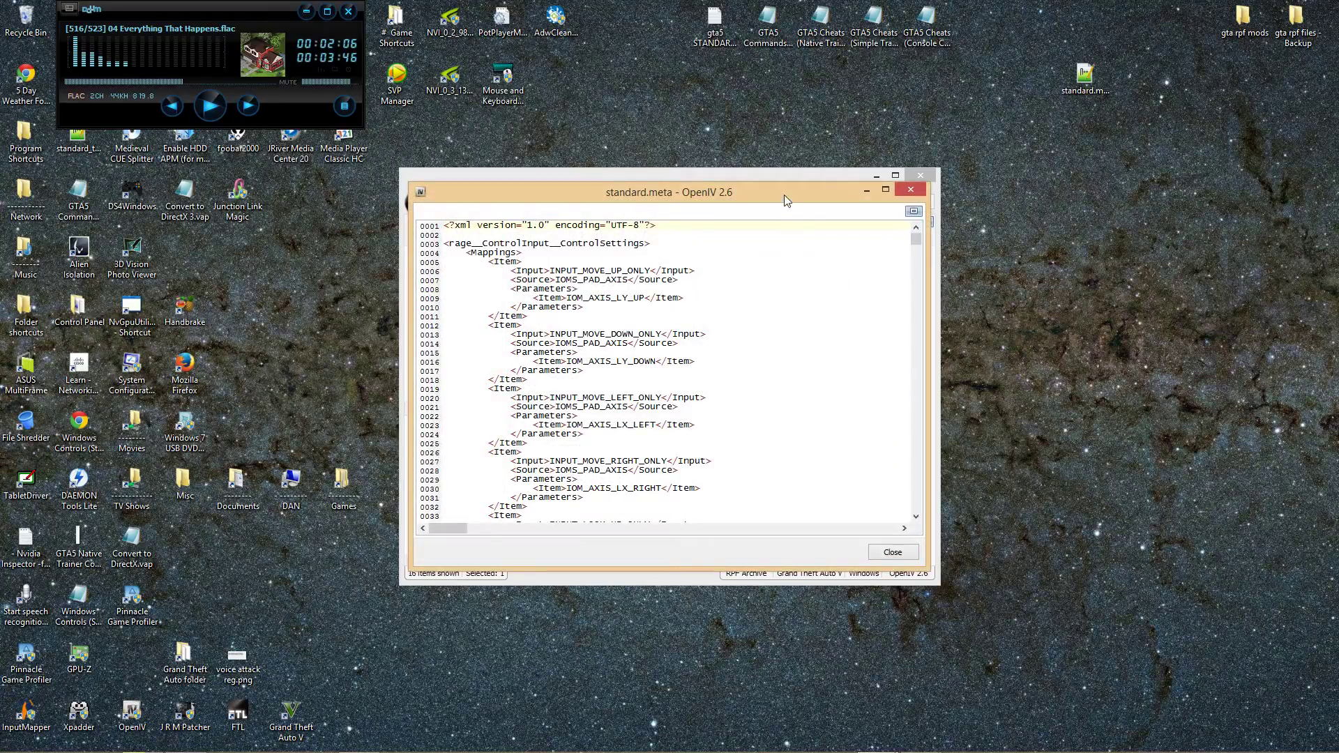
Step: Maximize the standard.meta viewer to full screen
double_click(784, 195)
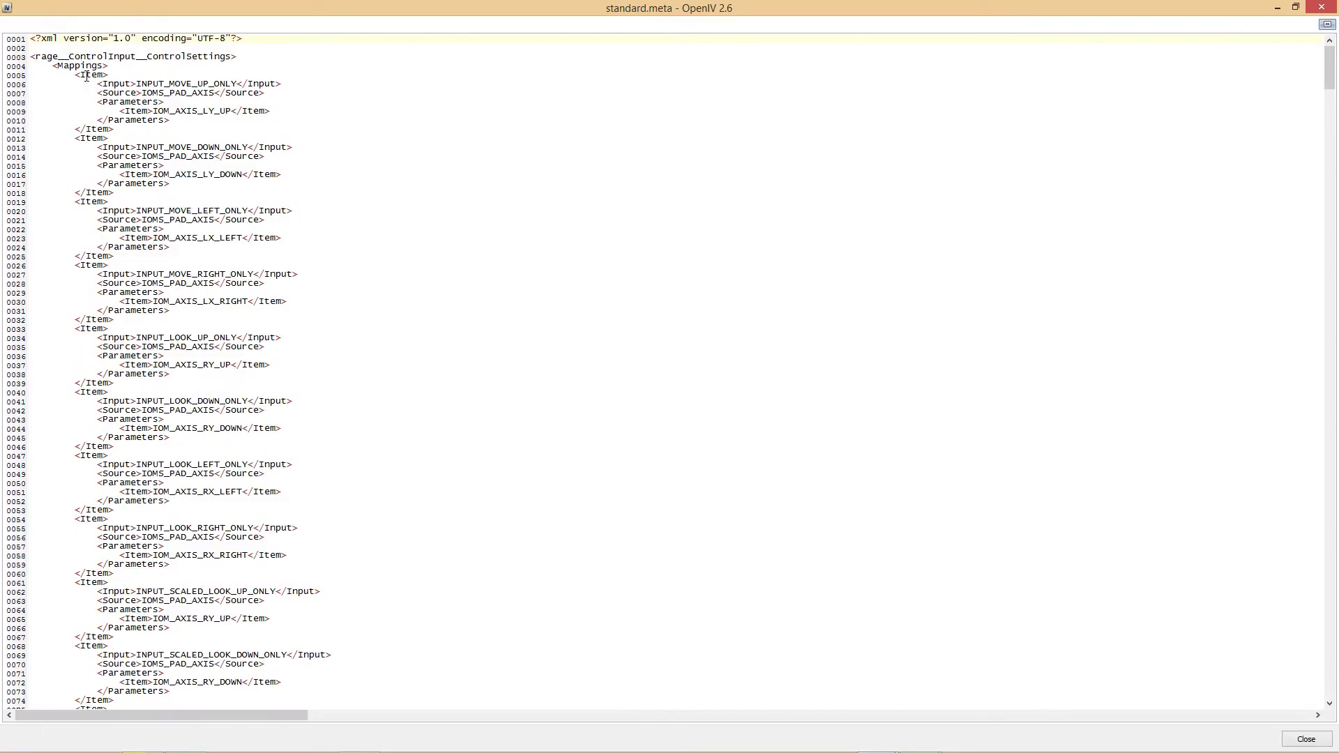
scroll(187, 142, "down", 1)
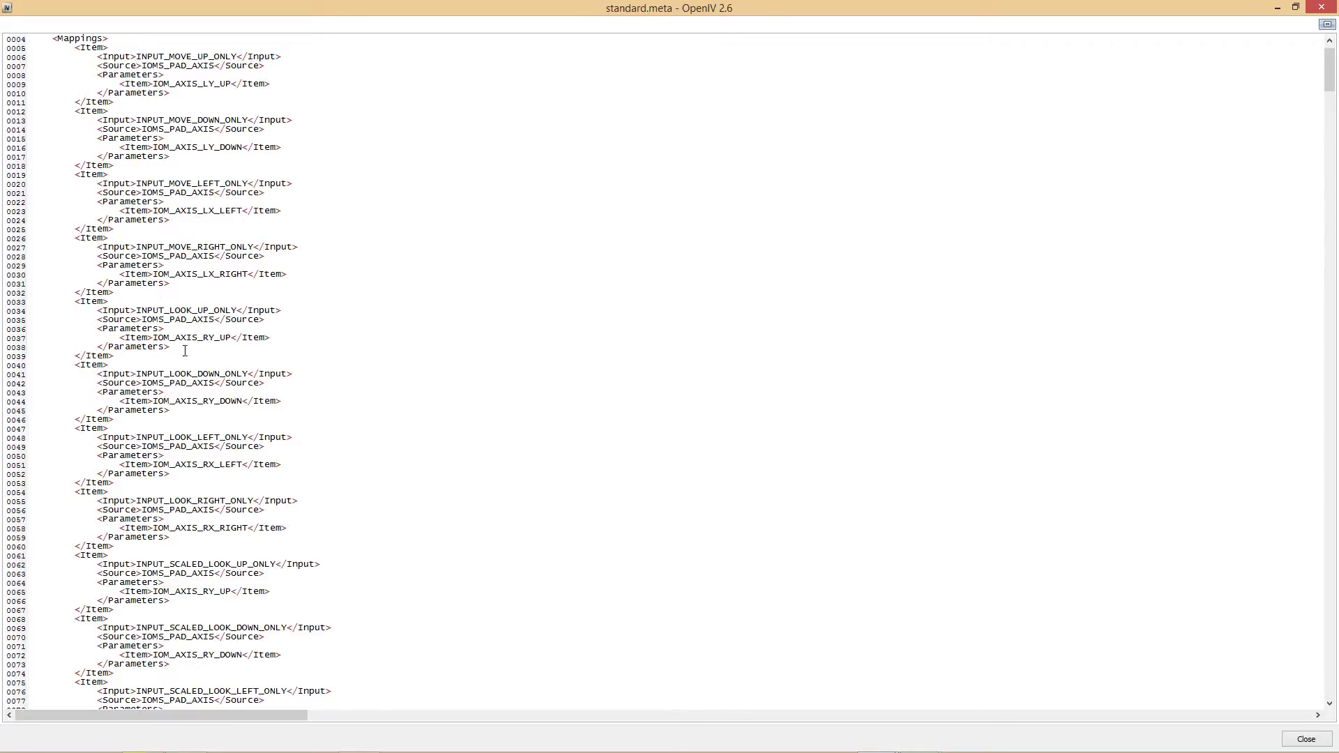
scroll(302, 399, "down", 3)
scroll(226, 416, "down", 3)
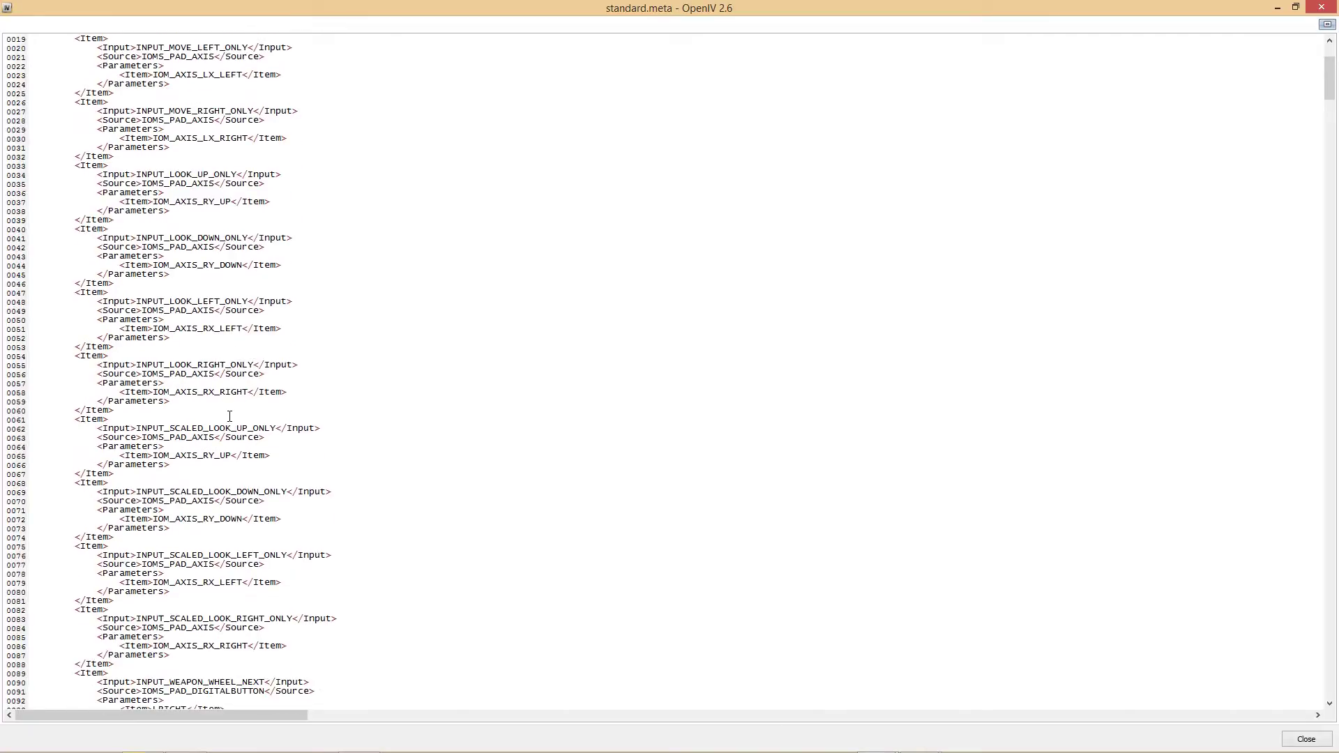
scroll(231, 418, "down", 3)
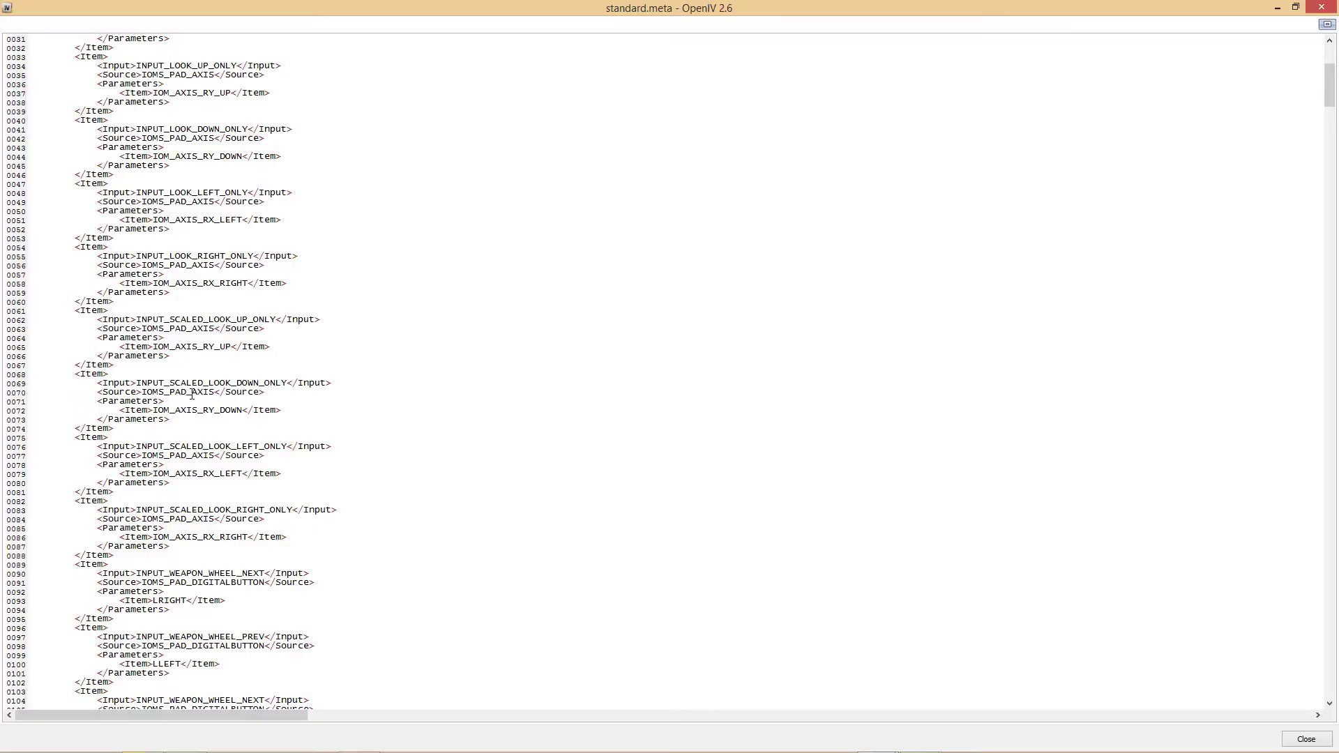
scroll(326, 377, "down", 3)
scroll(170, 333, "down", 2)
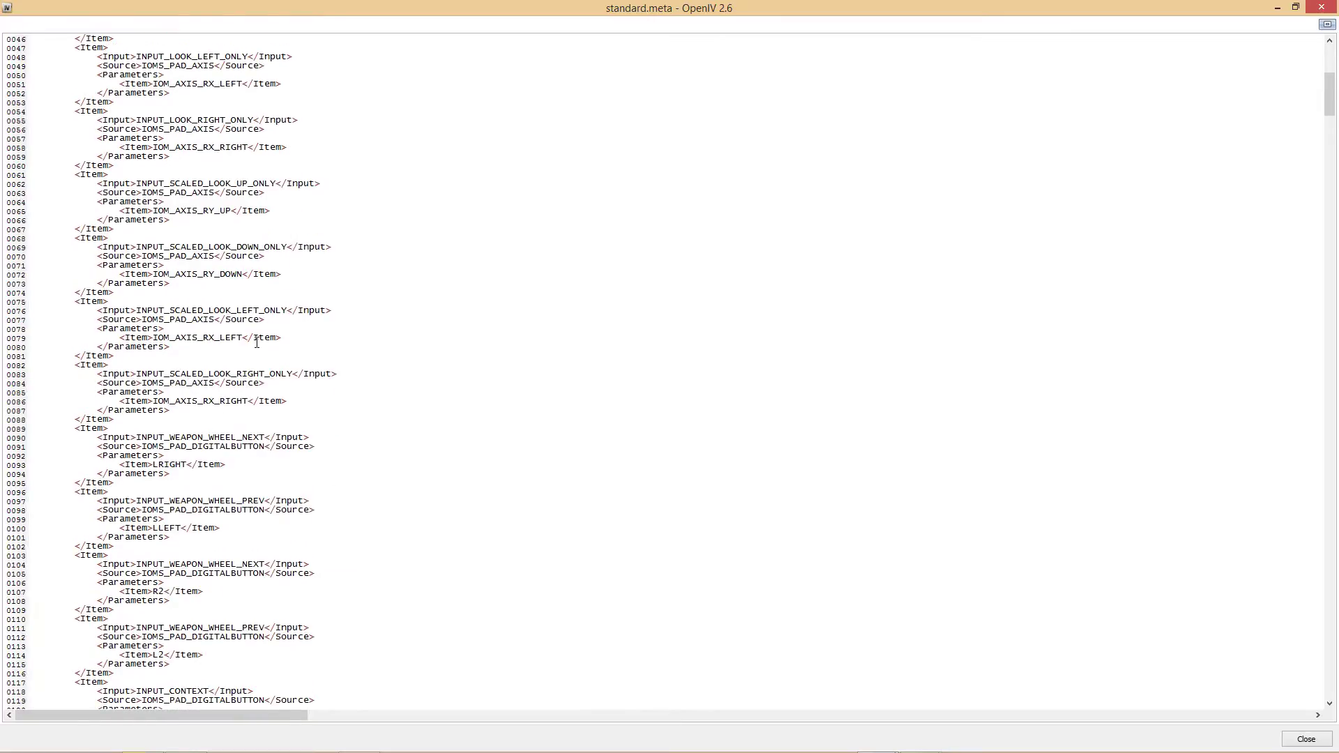
scroll(244, 343, "down", 3)
scroll(234, 311, "down", 2)
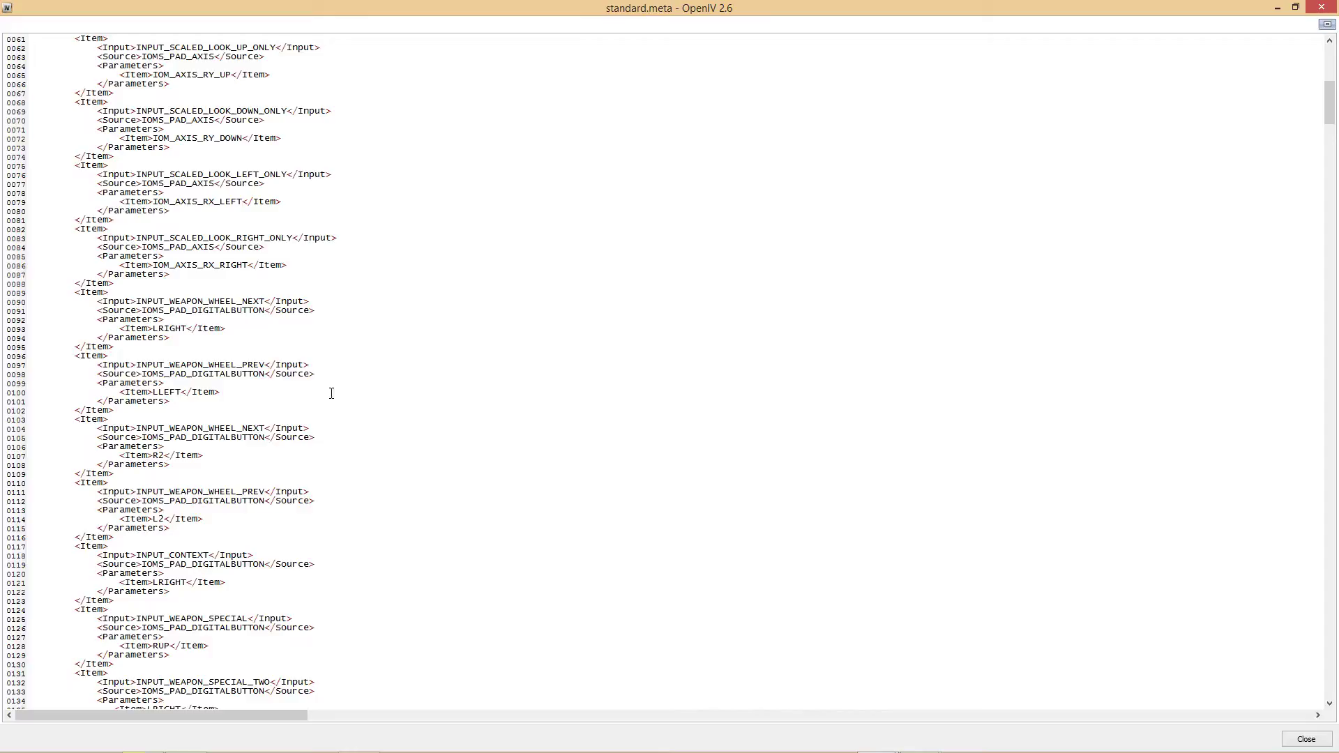
scroll(334, 440, "down", 3)
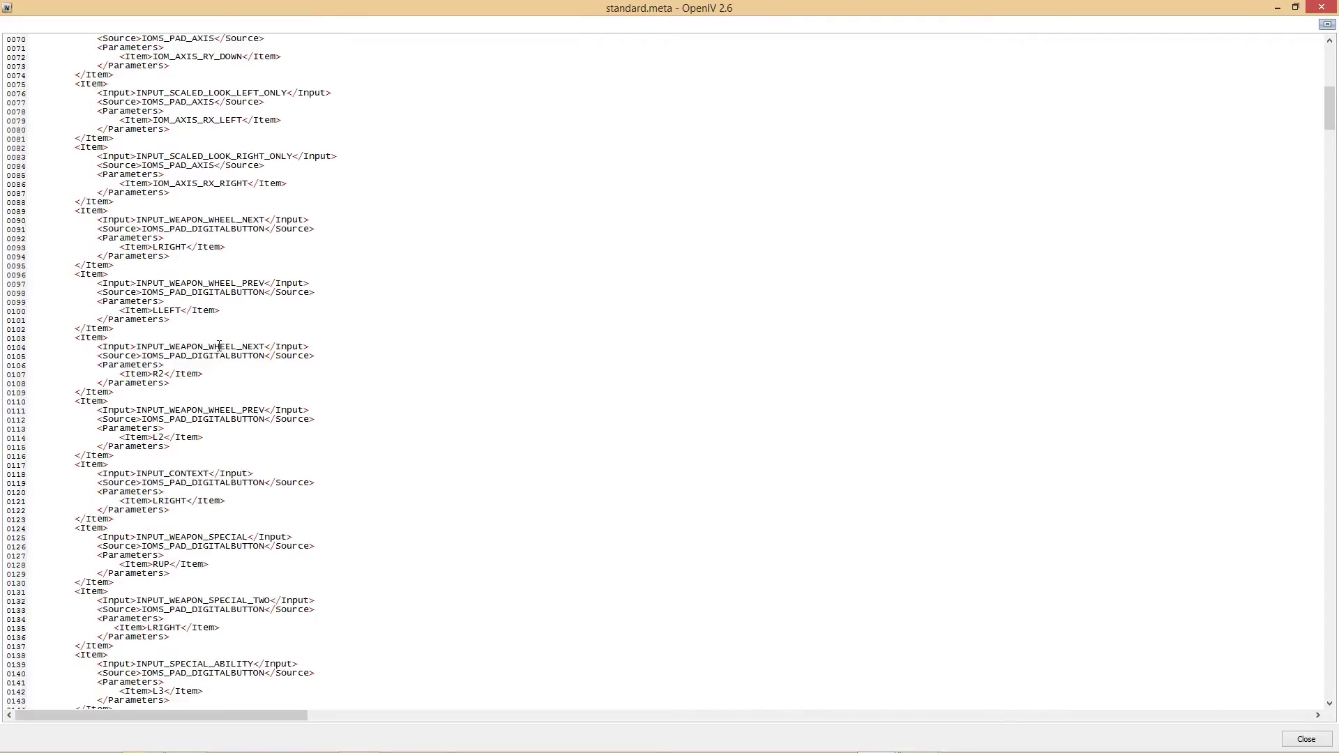
scroll(219, 347, "down", 3)
scroll(225, 376, "down", 4)
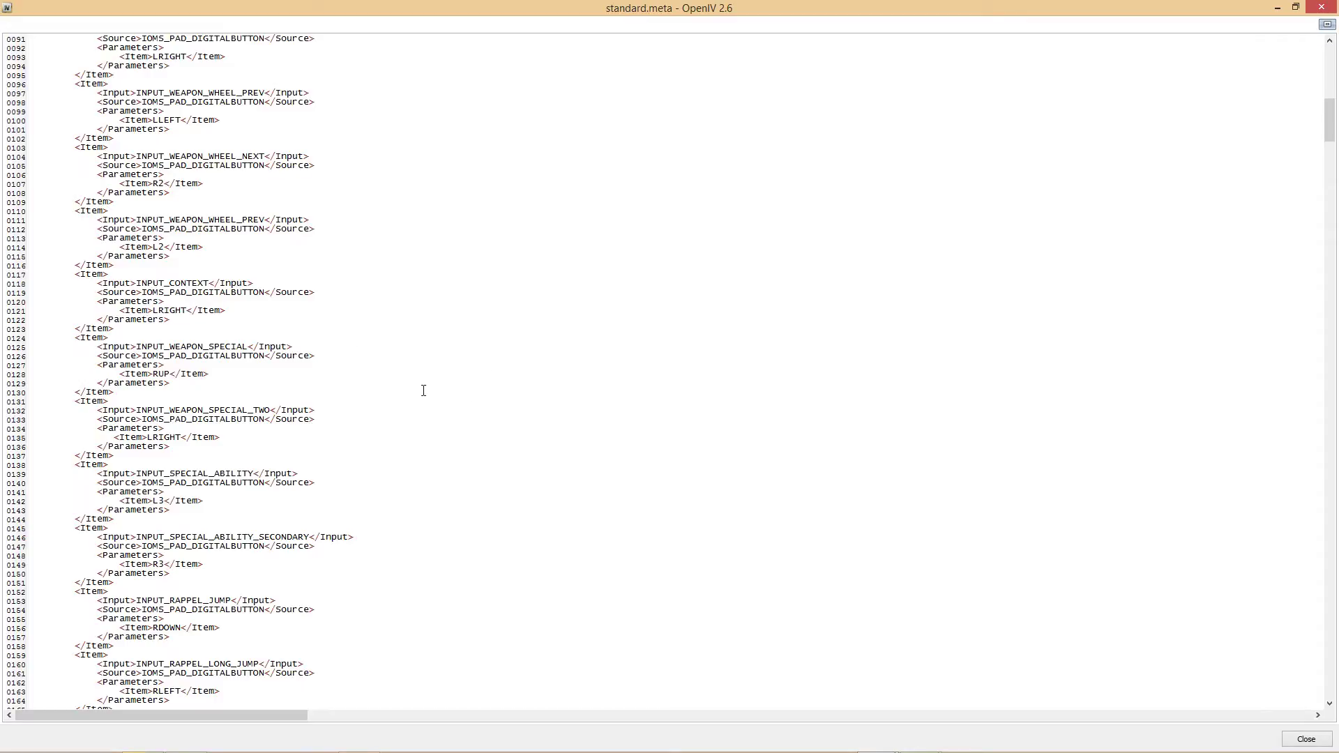
scroll(363, 298, "down", 3)
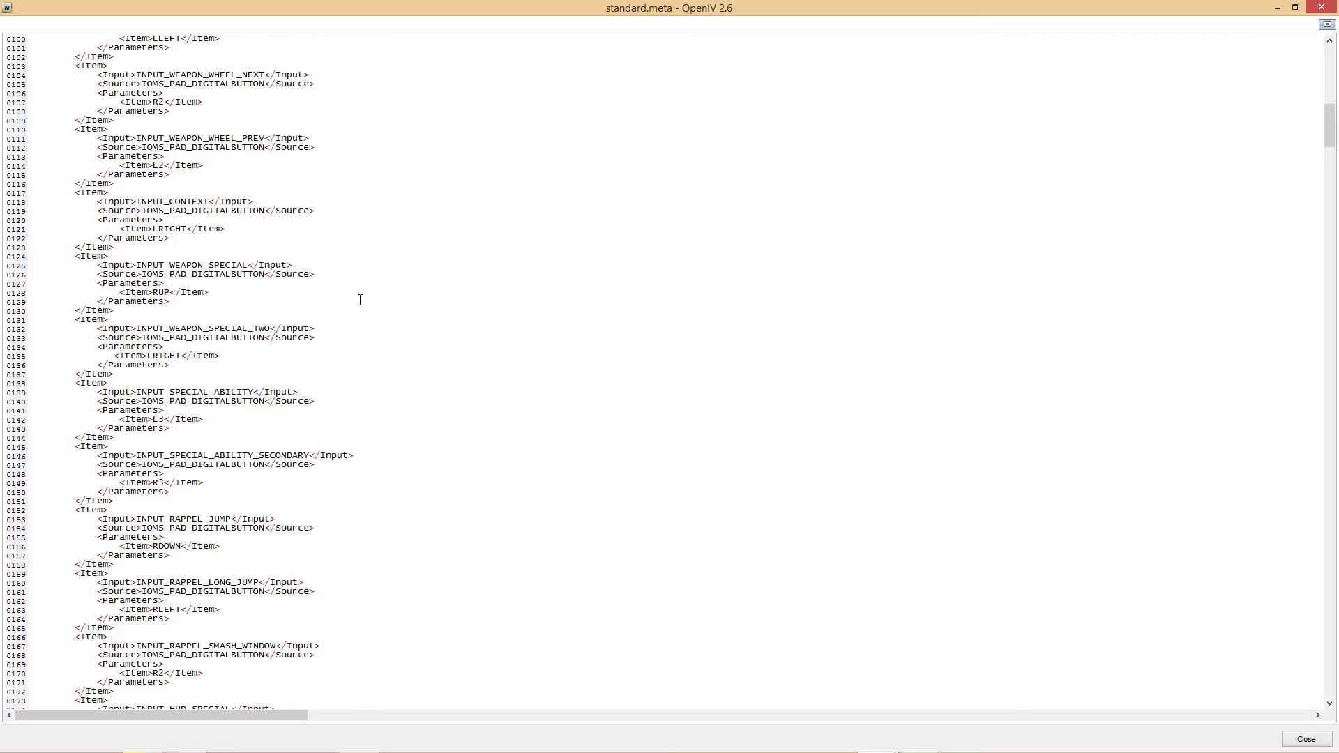
scroll(360, 297, "down", 3)
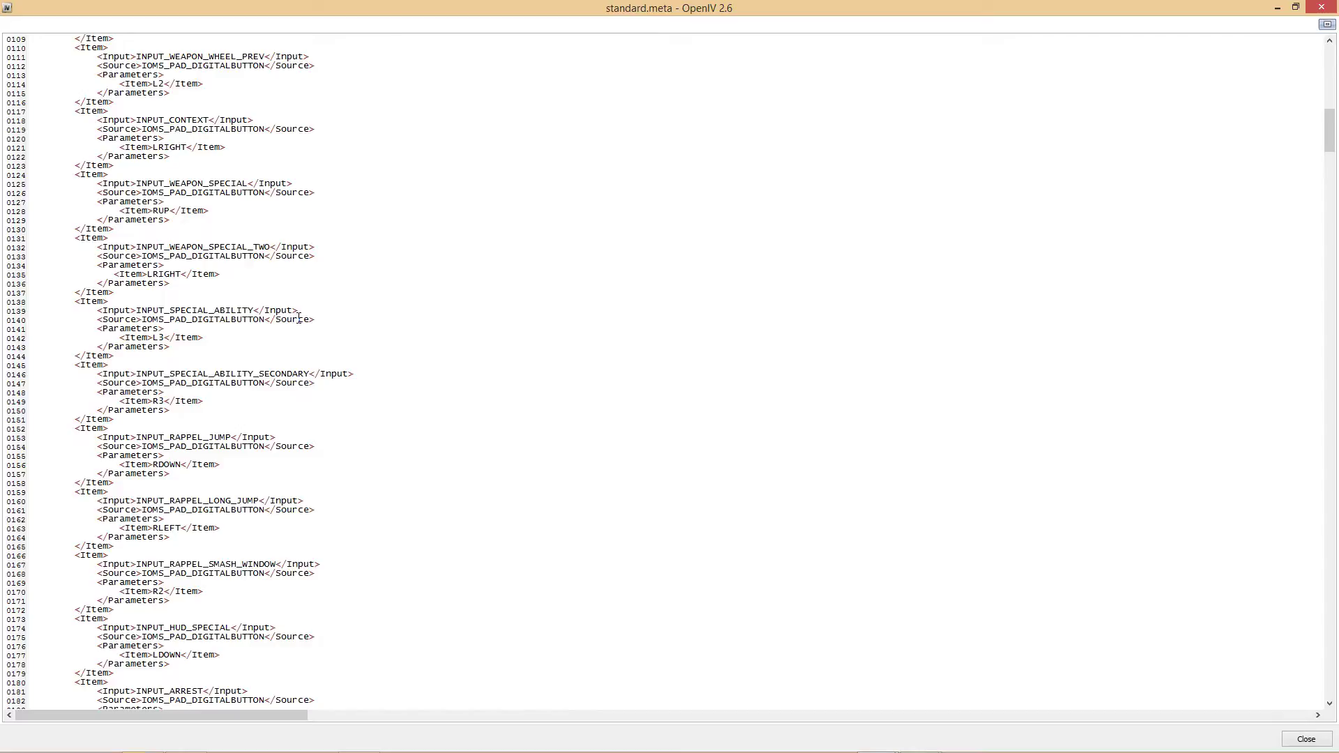
scroll(197, 264, "down", 2)
scroll(261, 369, "down", 3)
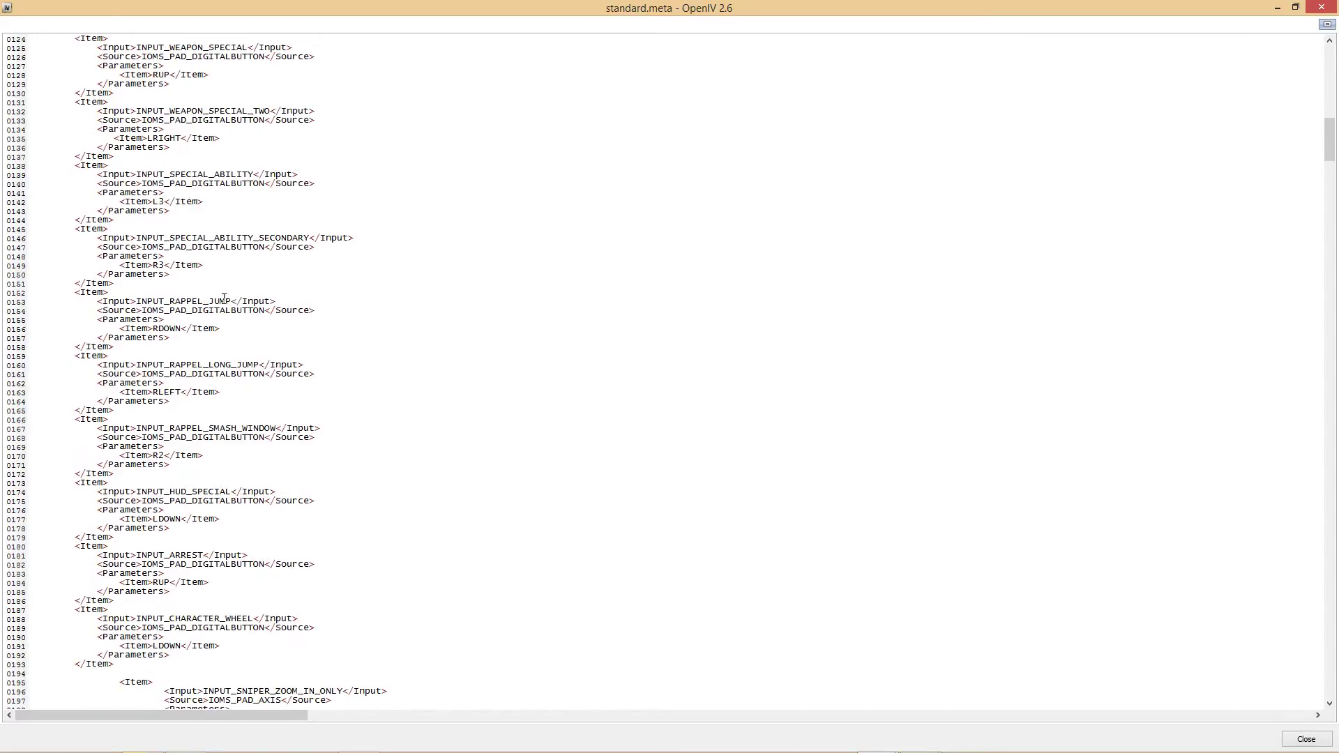
scroll(224, 314, "down", 2)
scroll(225, 355, "down", 2)
scroll(225, 398, "down", 3)
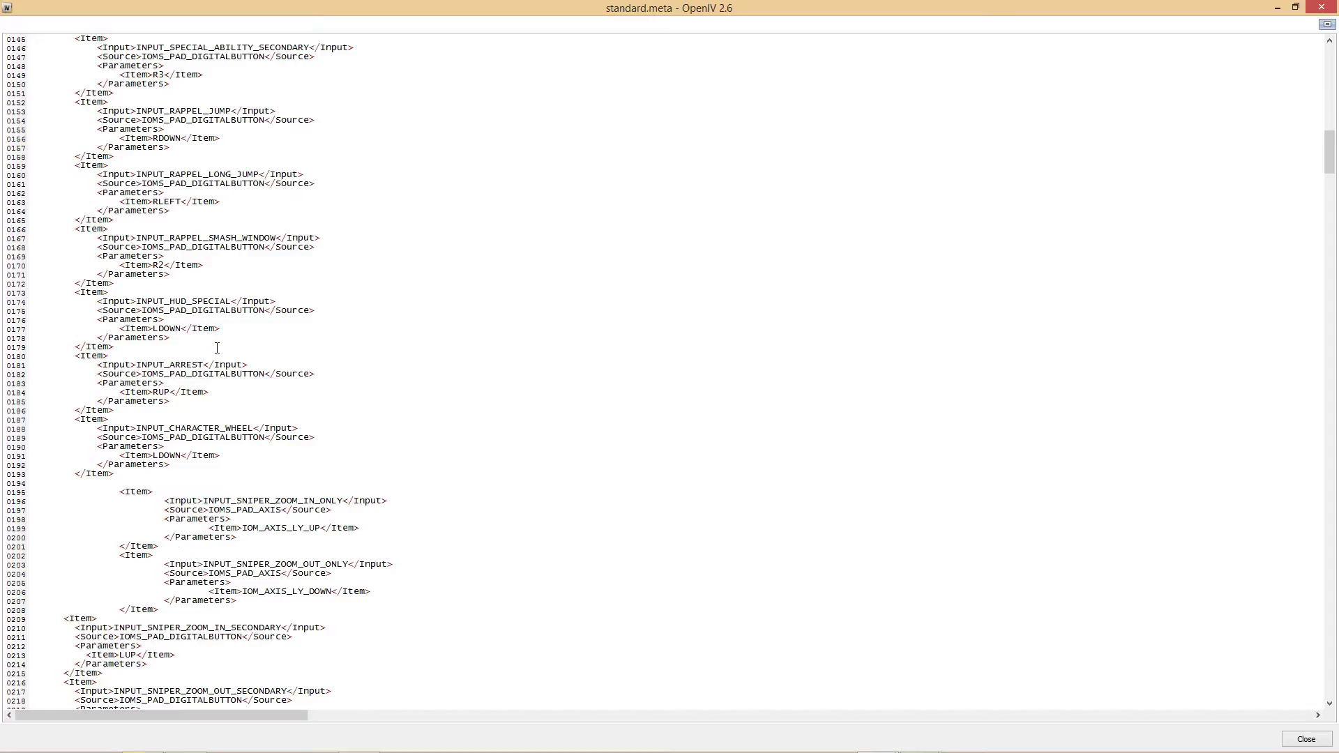
scroll(217, 347, "down", 3)
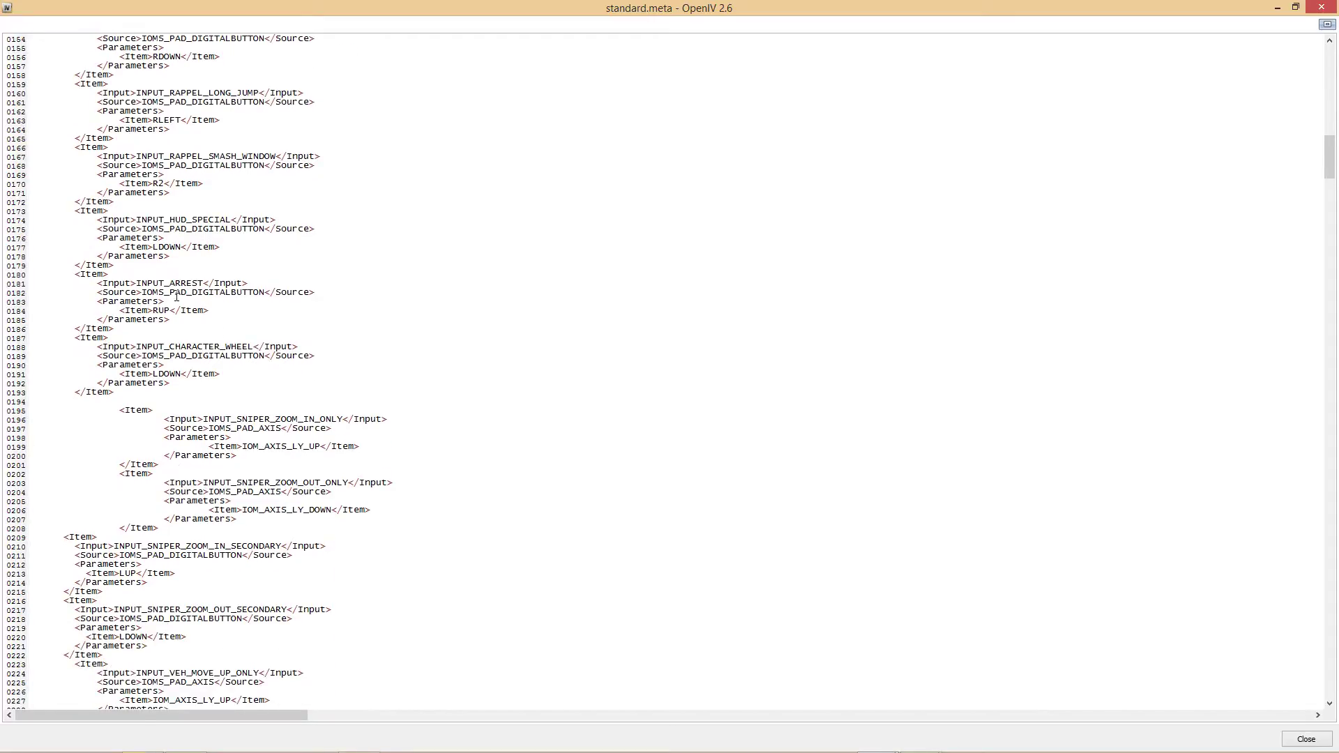
scroll(417, 352, "down", 2)
scroll(245, 257, "down", 2)
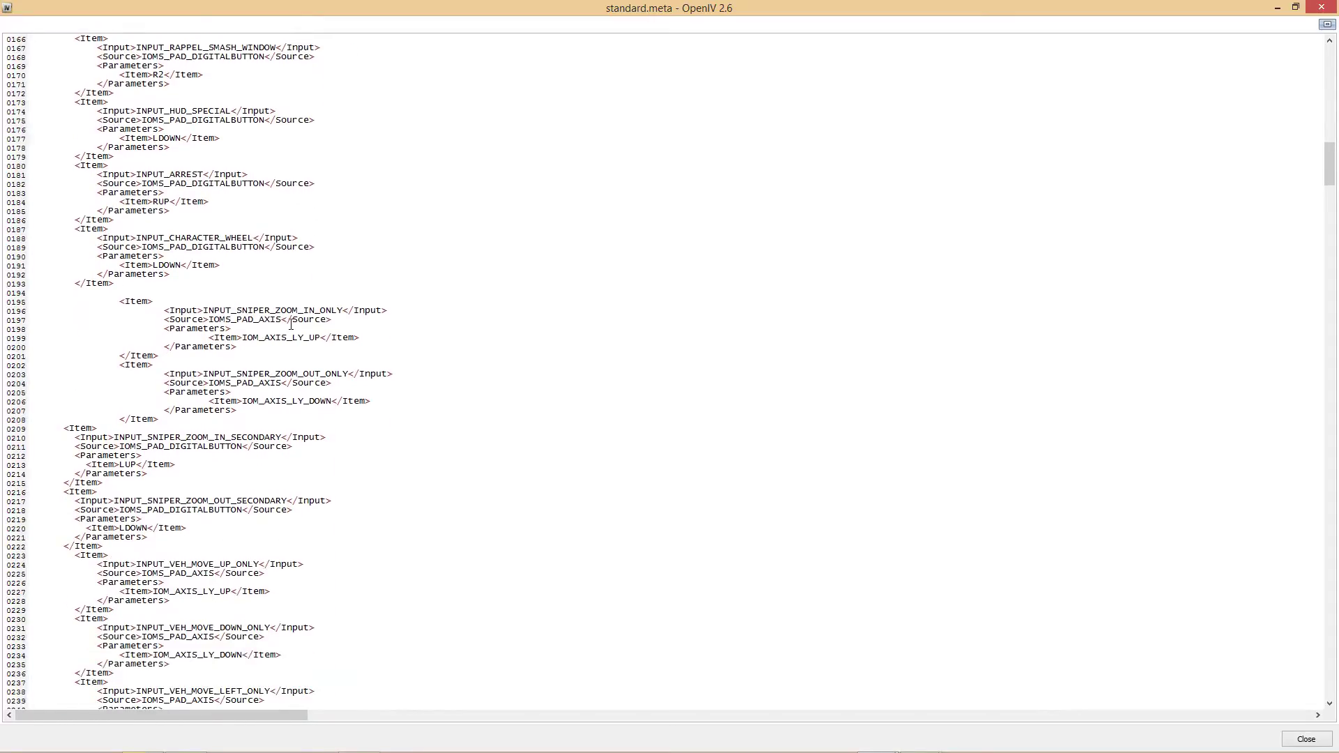
scroll(251, 225, "down", 4)
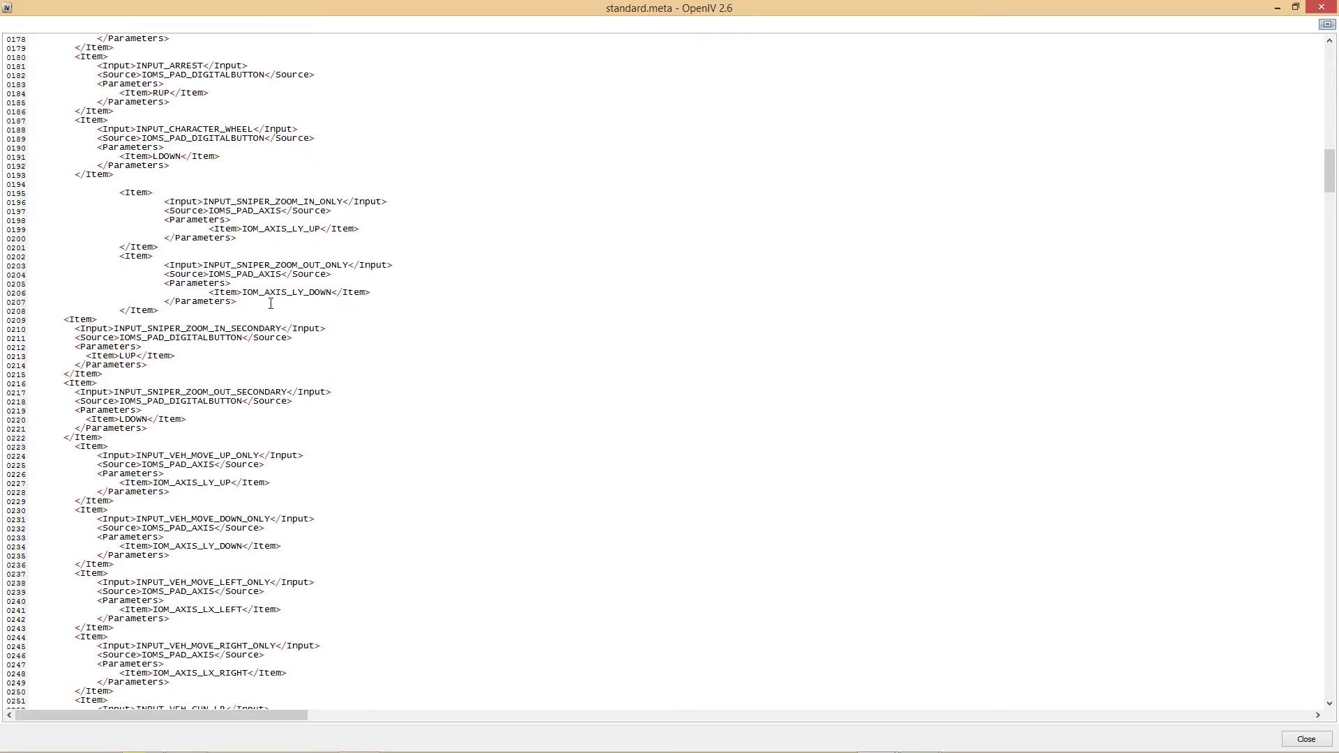
scroll(416, 387, "down", 3)
scroll(410, 383, "down", 3)
scroll(395, 377, "down", 2)
scroll(320, 345, "down", 1)
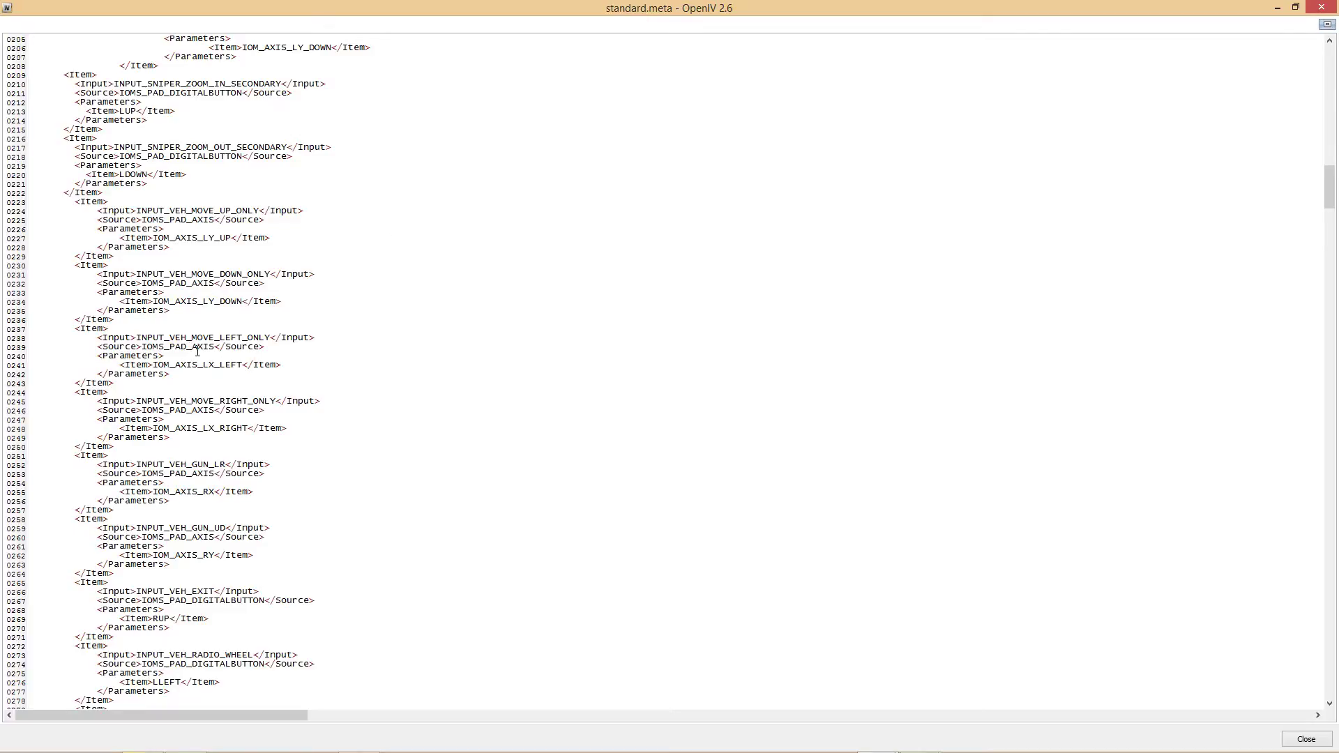
scroll(196, 352, "down", 2)
scroll(289, 389, "down", 3)
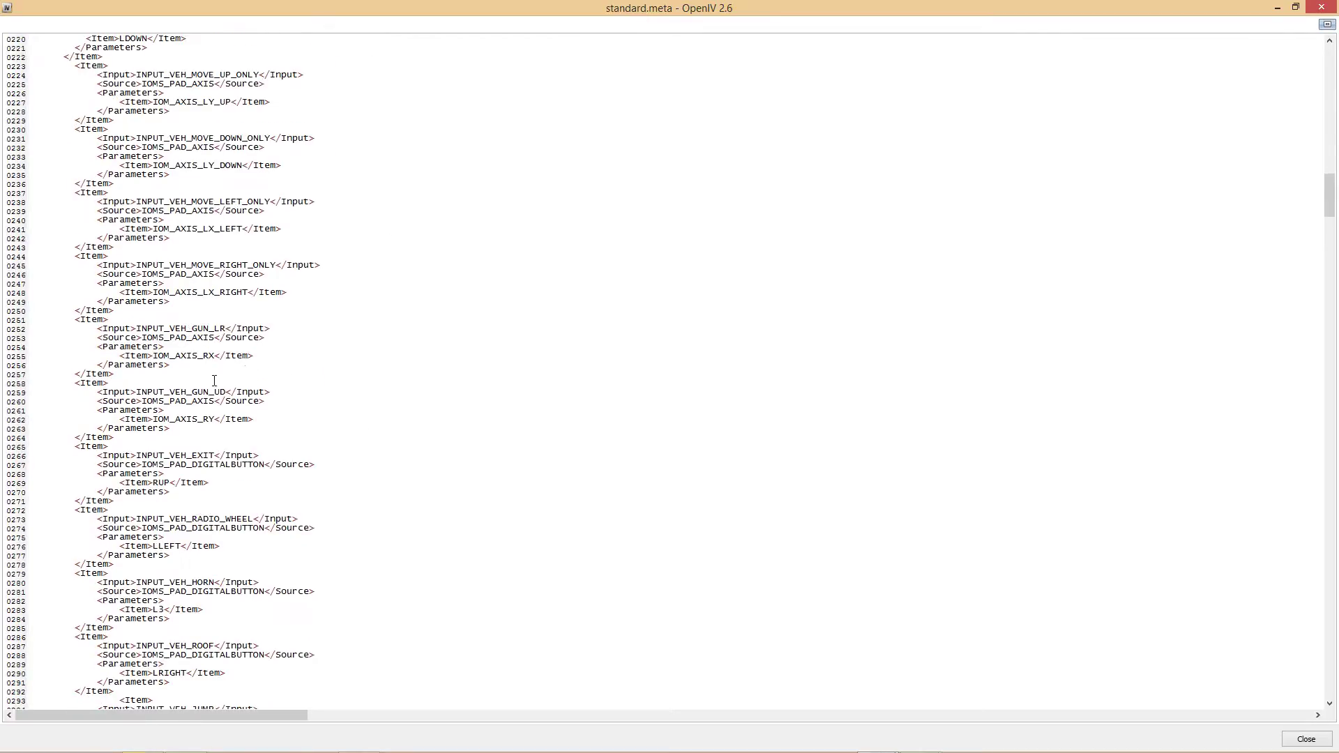
scroll(240, 387, "down", 3)
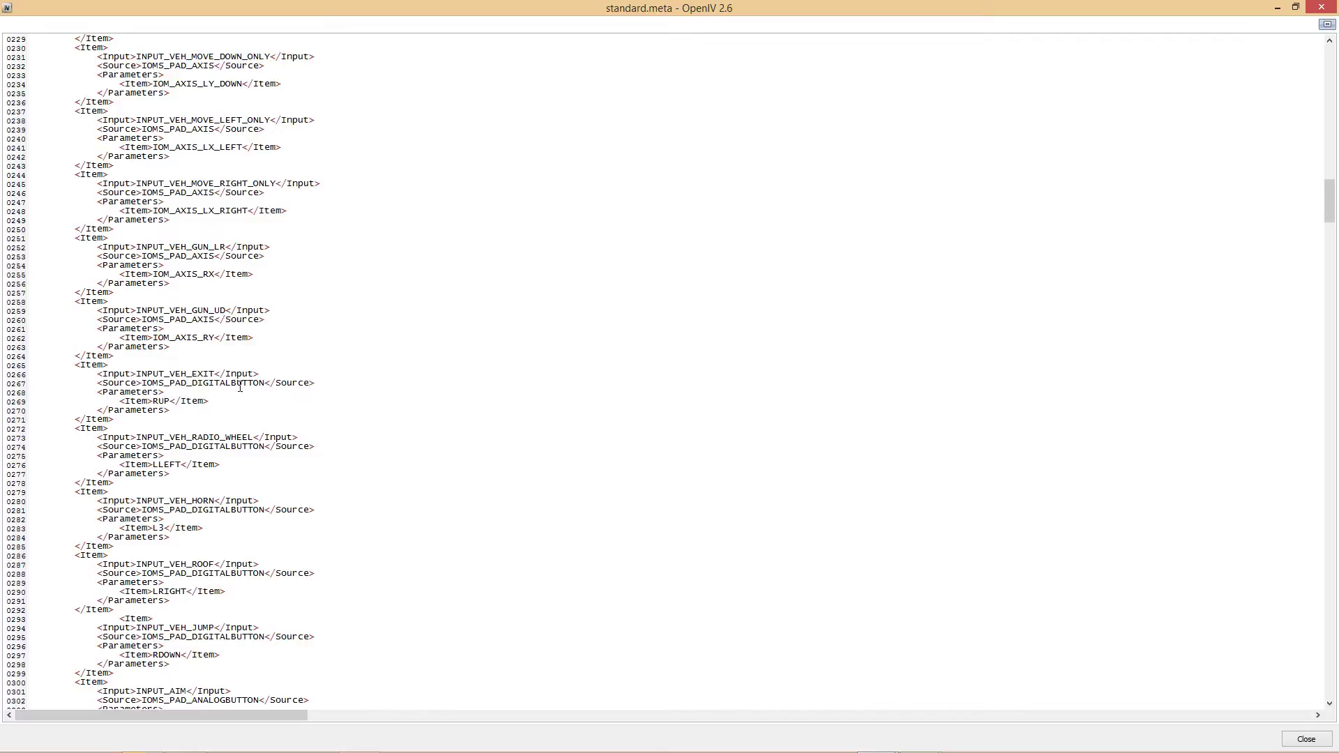
scroll(233, 378, "down", 2)
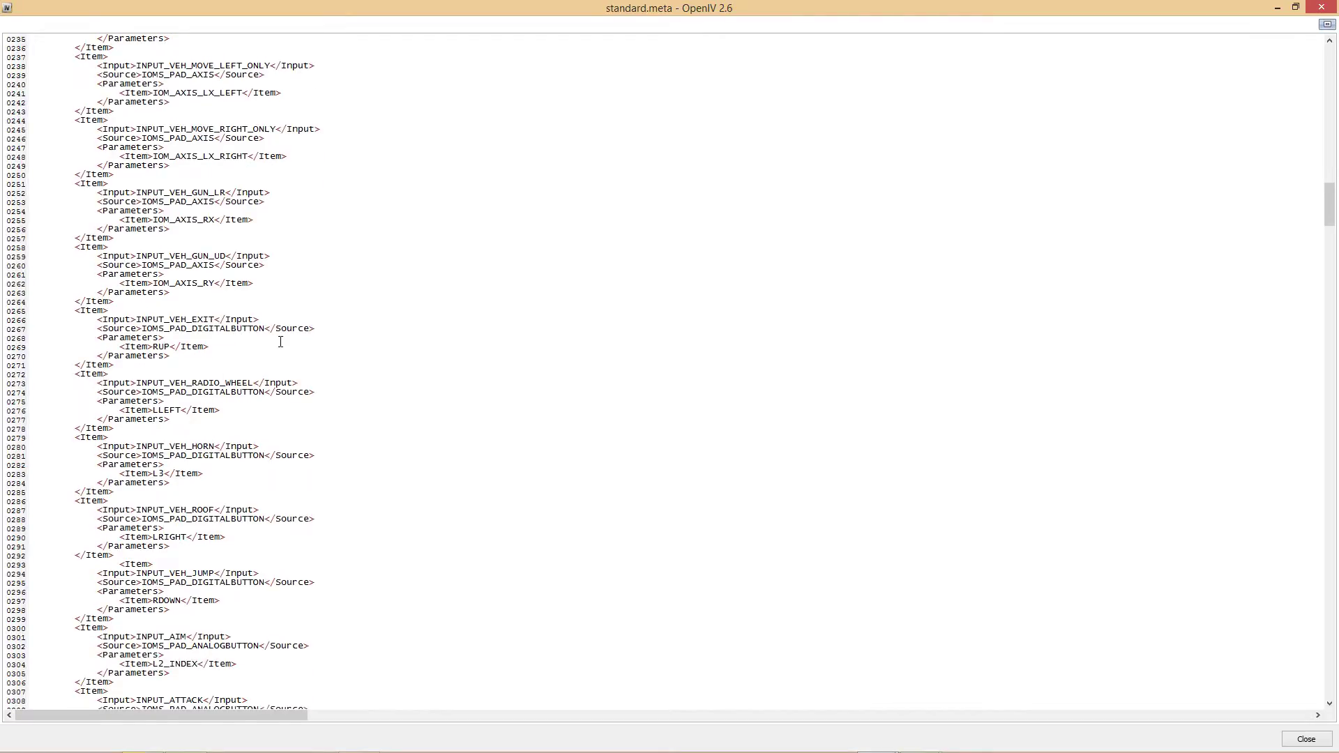
scroll(248, 394, "down", 2)
scroll(249, 399, "down", 1)
scroll(256, 409, "down", 3)
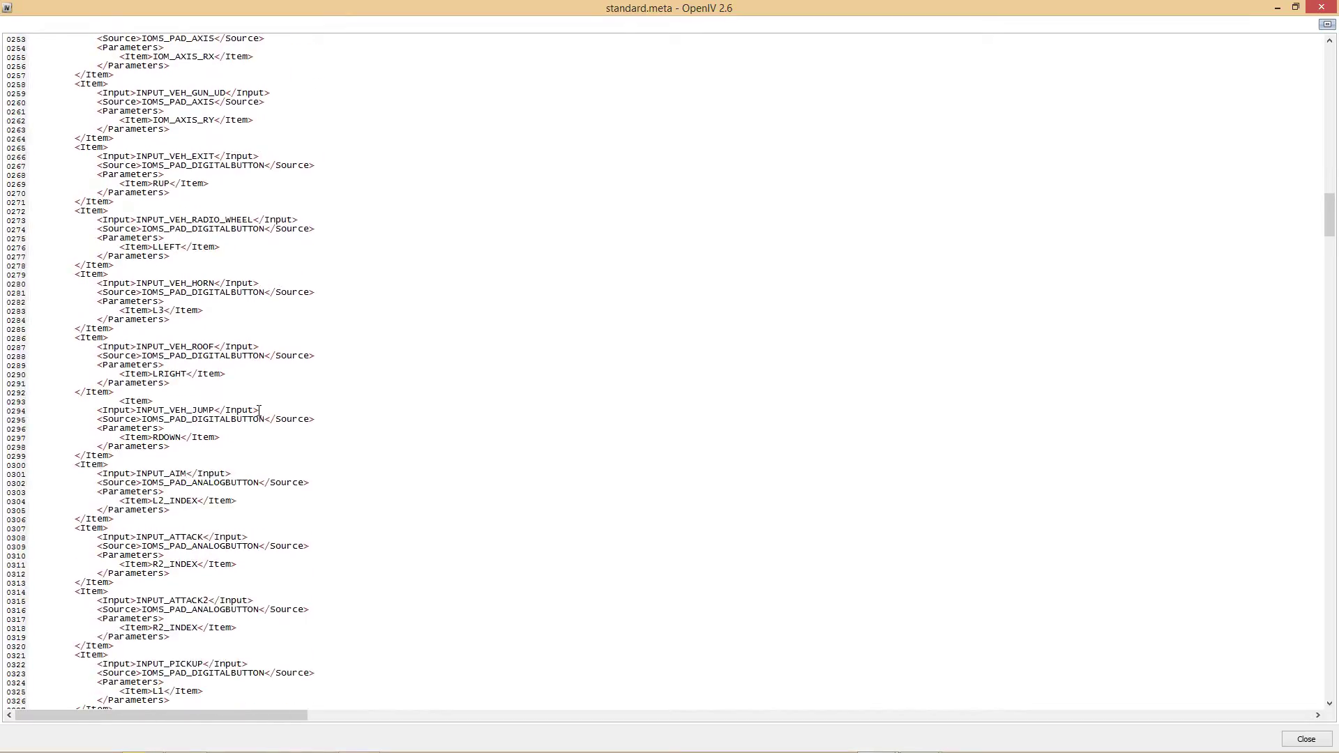
scroll(251, 405, "down", 4)
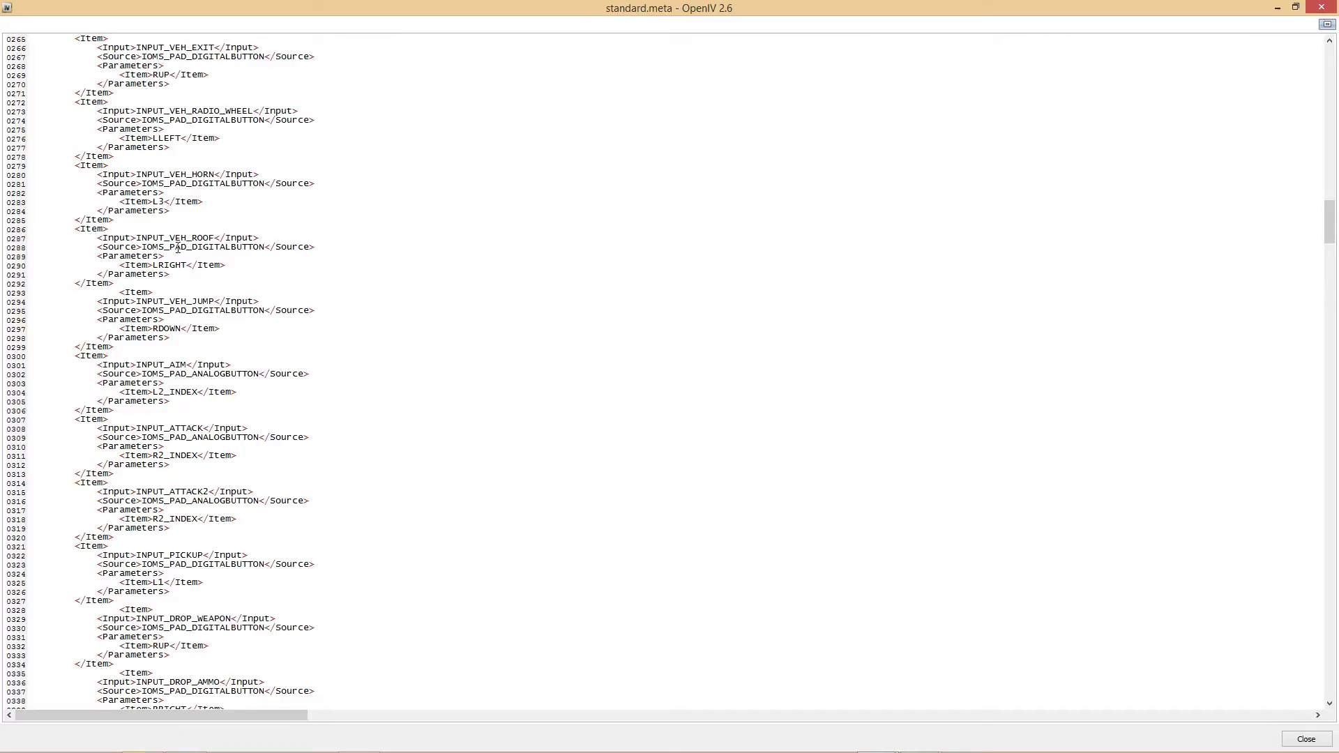
scroll(365, 298, "down", 2)
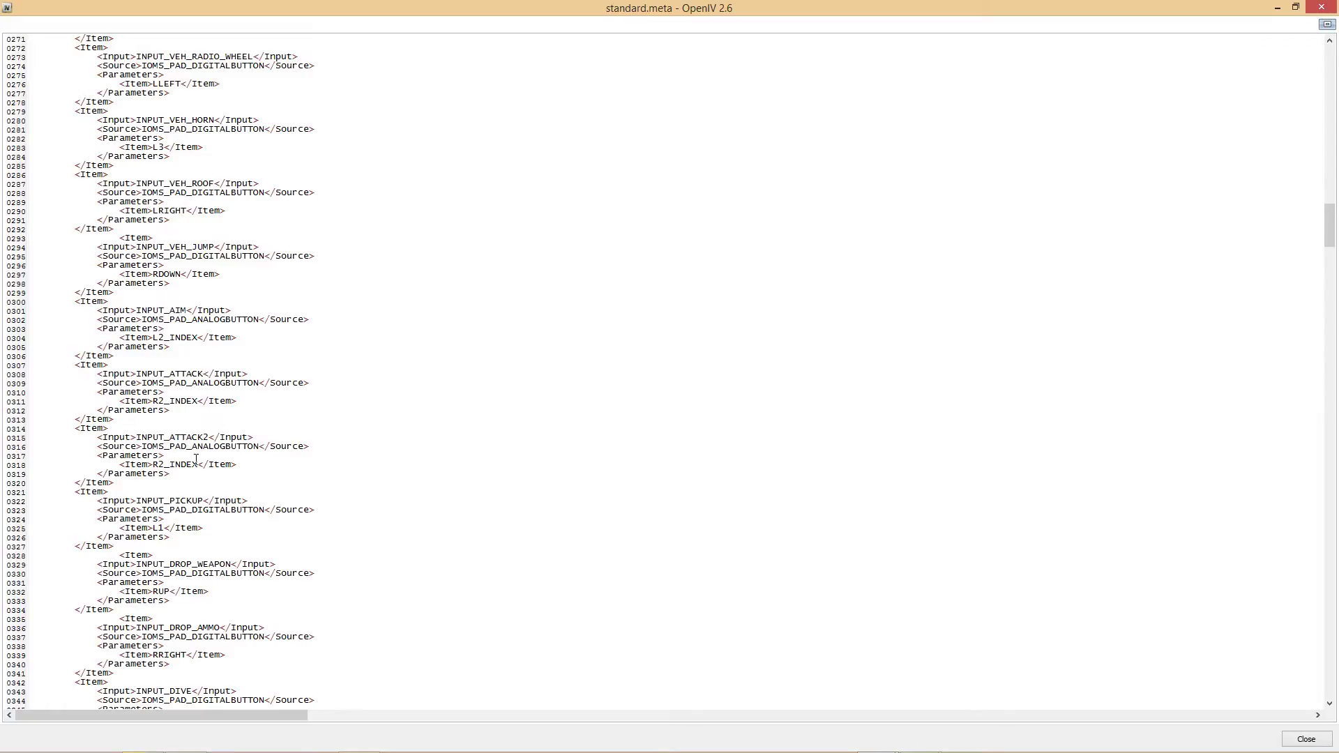
scroll(194, 459, "down", 3)
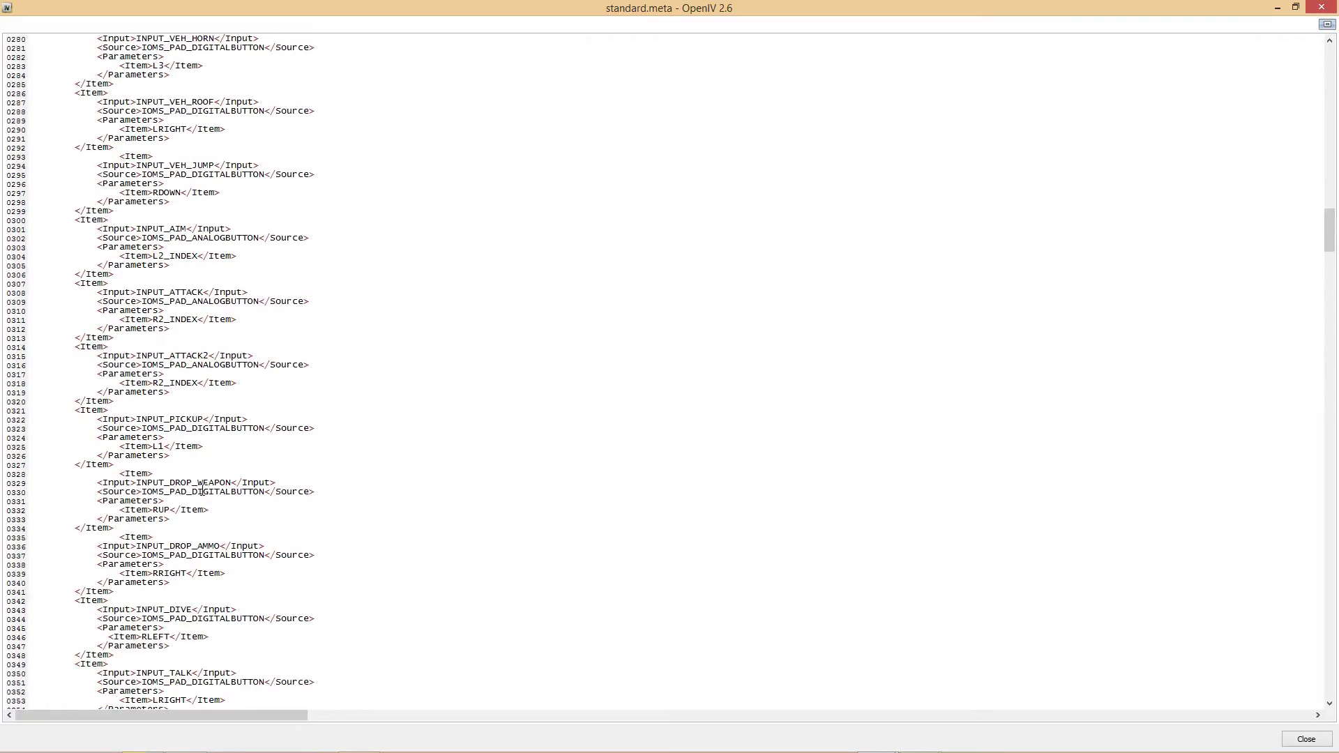
scroll(195, 554, "down", 2)
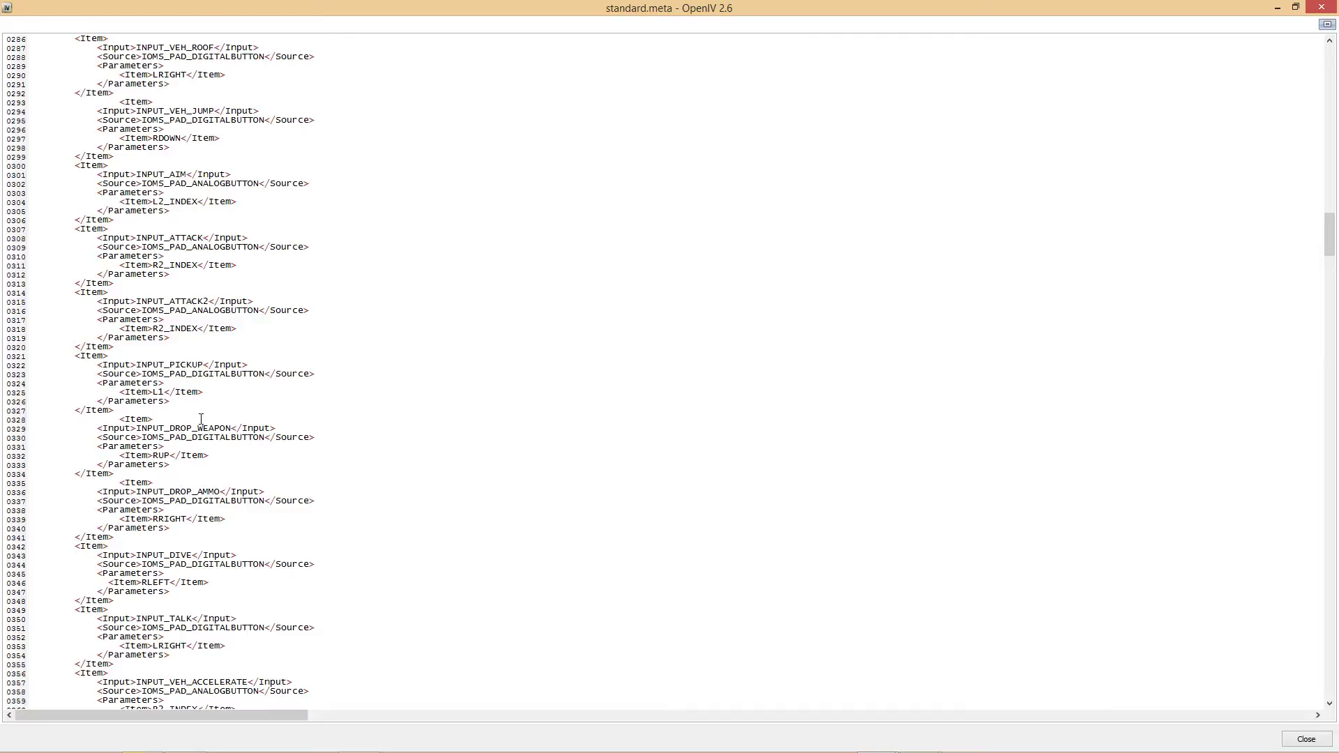
scroll(226, 474, "down", 3)
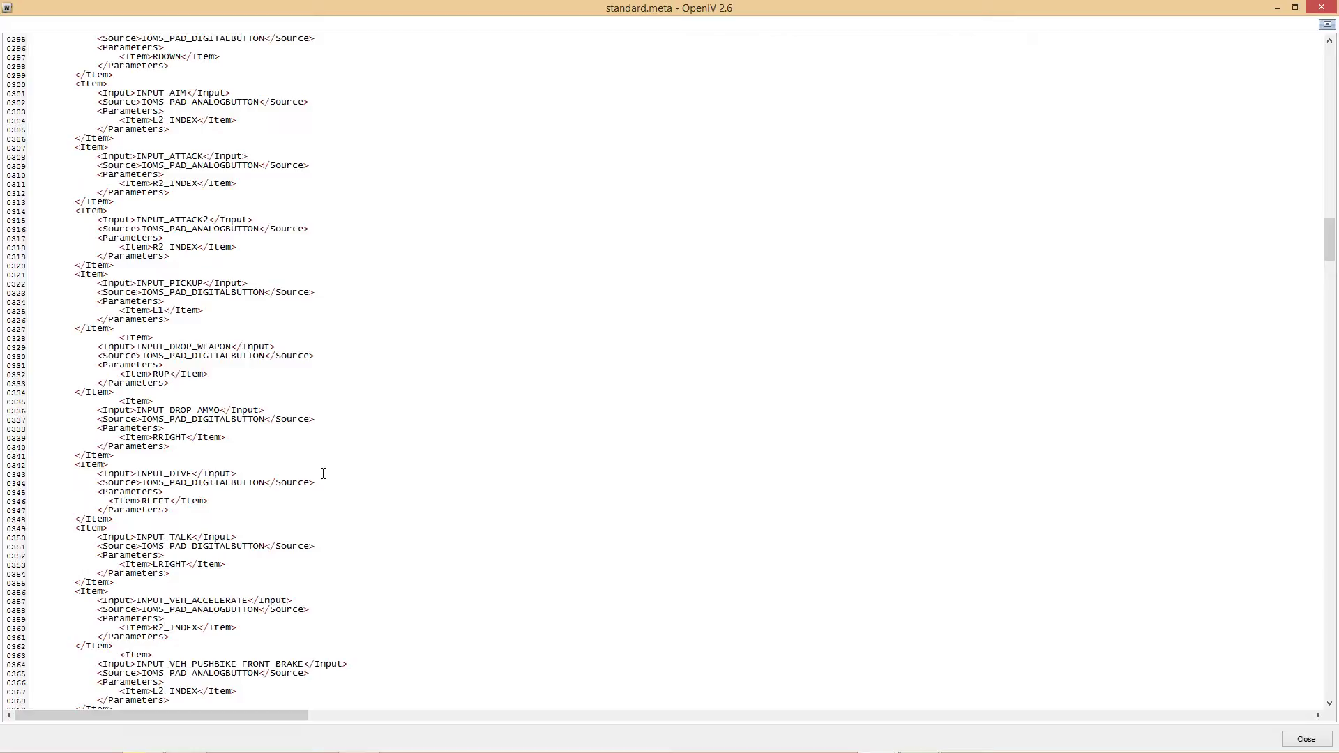
scroll(313, 471, "down", 3)
scroll(262, 466, "down", 3)
scroll(209, 460, "down", 3)
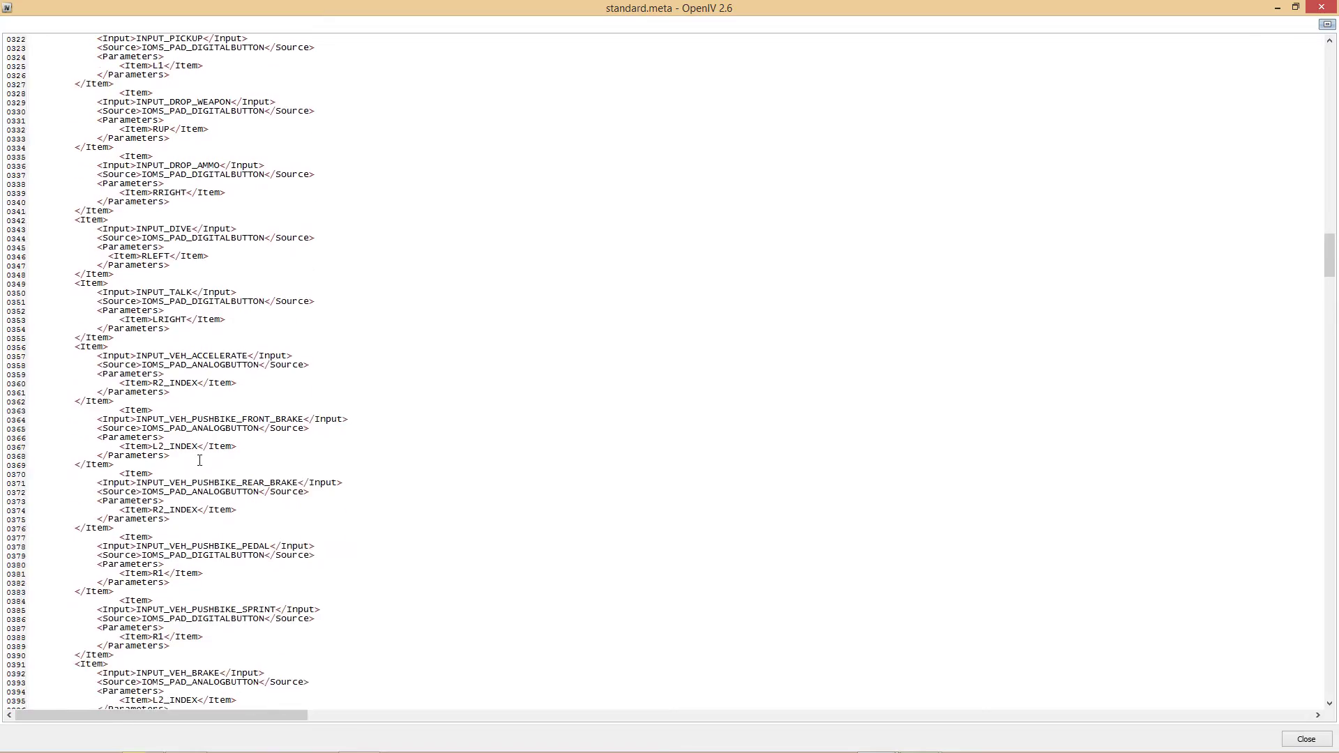
scroll(199, 459, "down", 3)
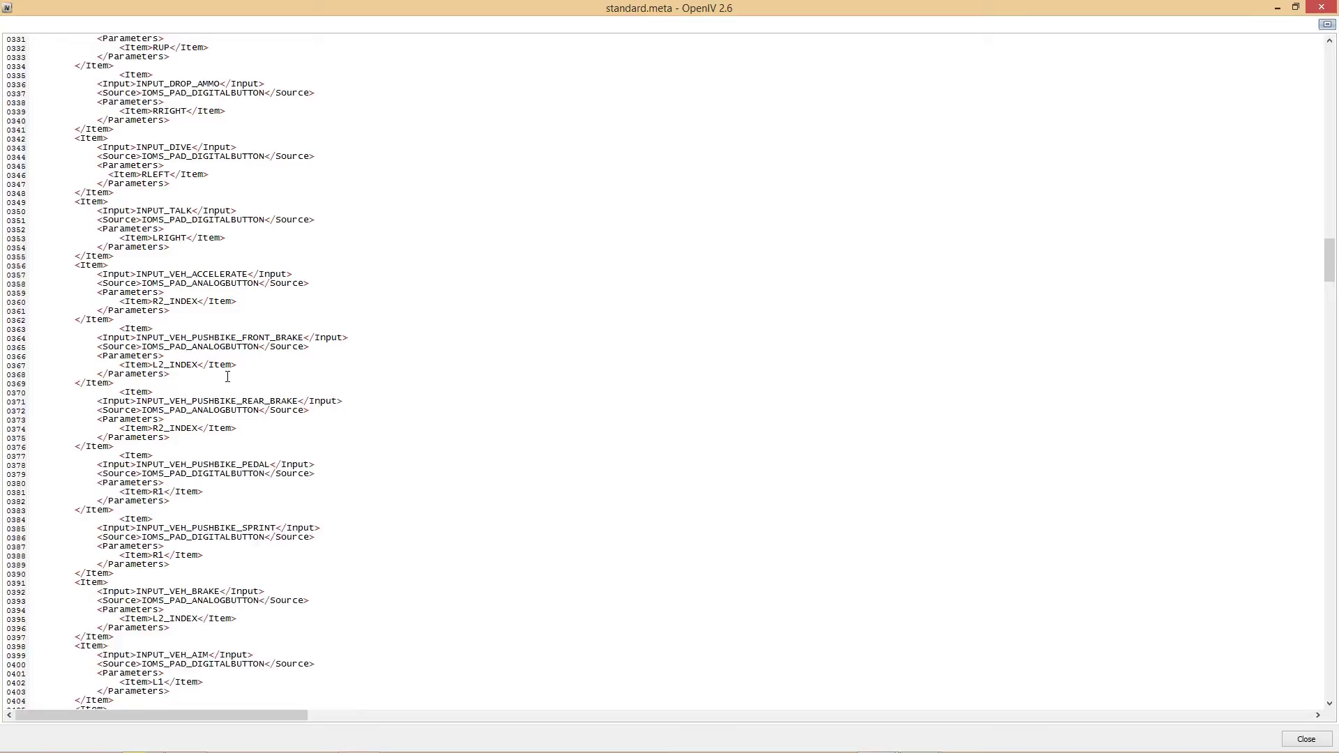
scroll(227, 377, "down", 2)
scroll(227, 376, "down", 2)
scroll(227, 378, "down", 3)
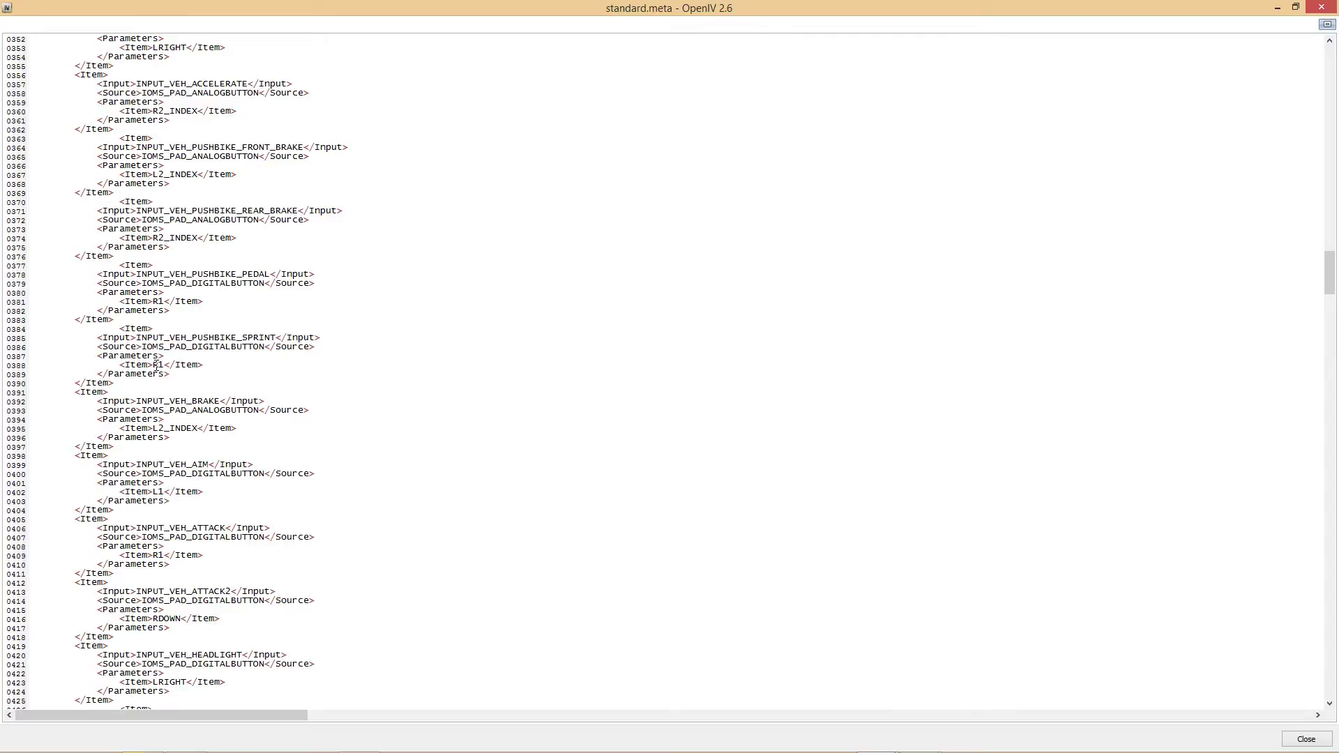
scroll(175, 408, "down", 2)
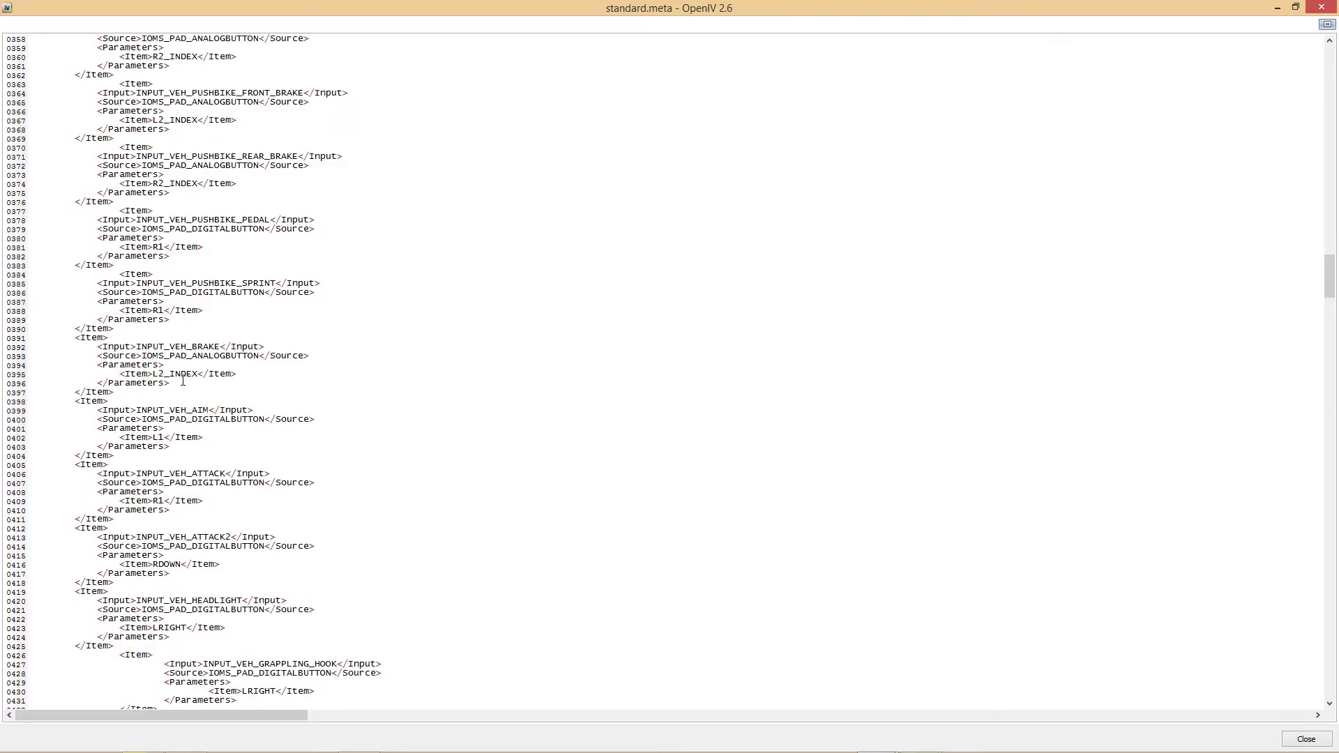
scroll(222, 427, "down", 2)
scroll(263, 445, "down", 3)
scroll(262, 444, "down", 1)
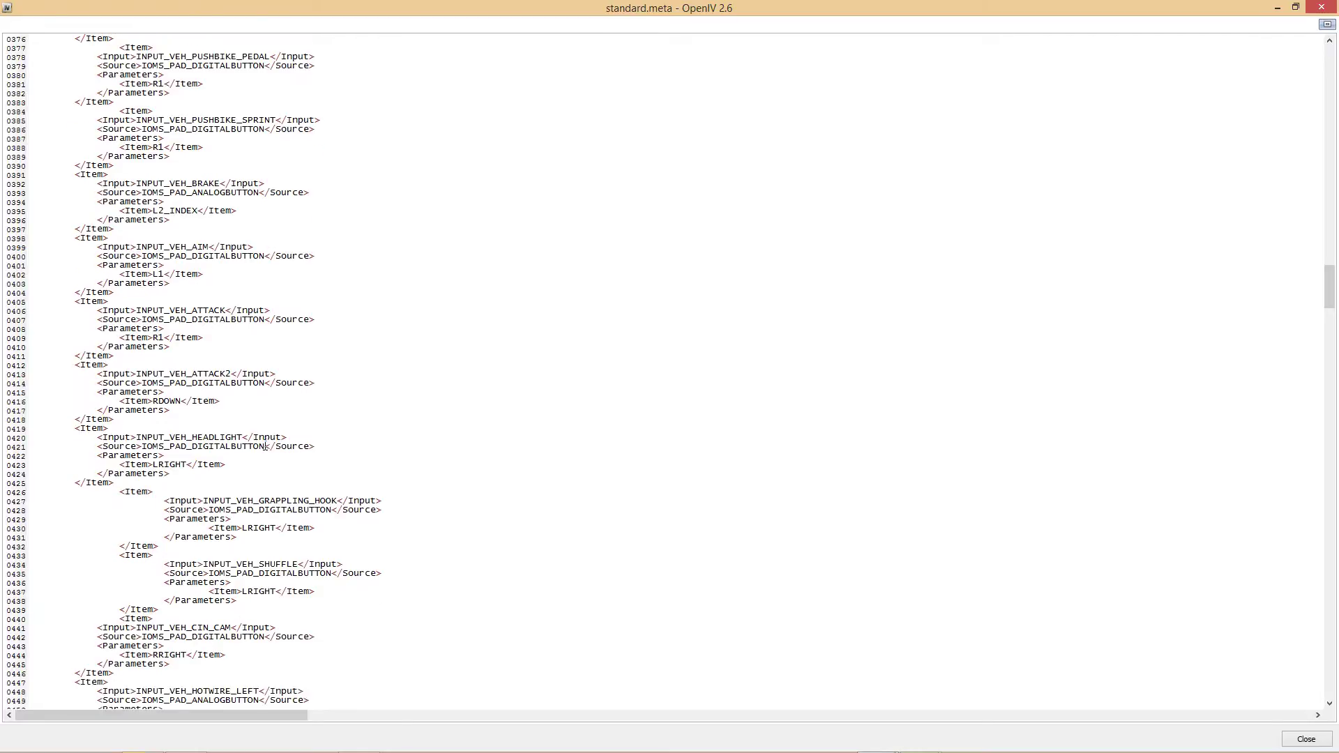
scroll(264, 445, "down", 2)
scroll(215, 409, "down", 4)
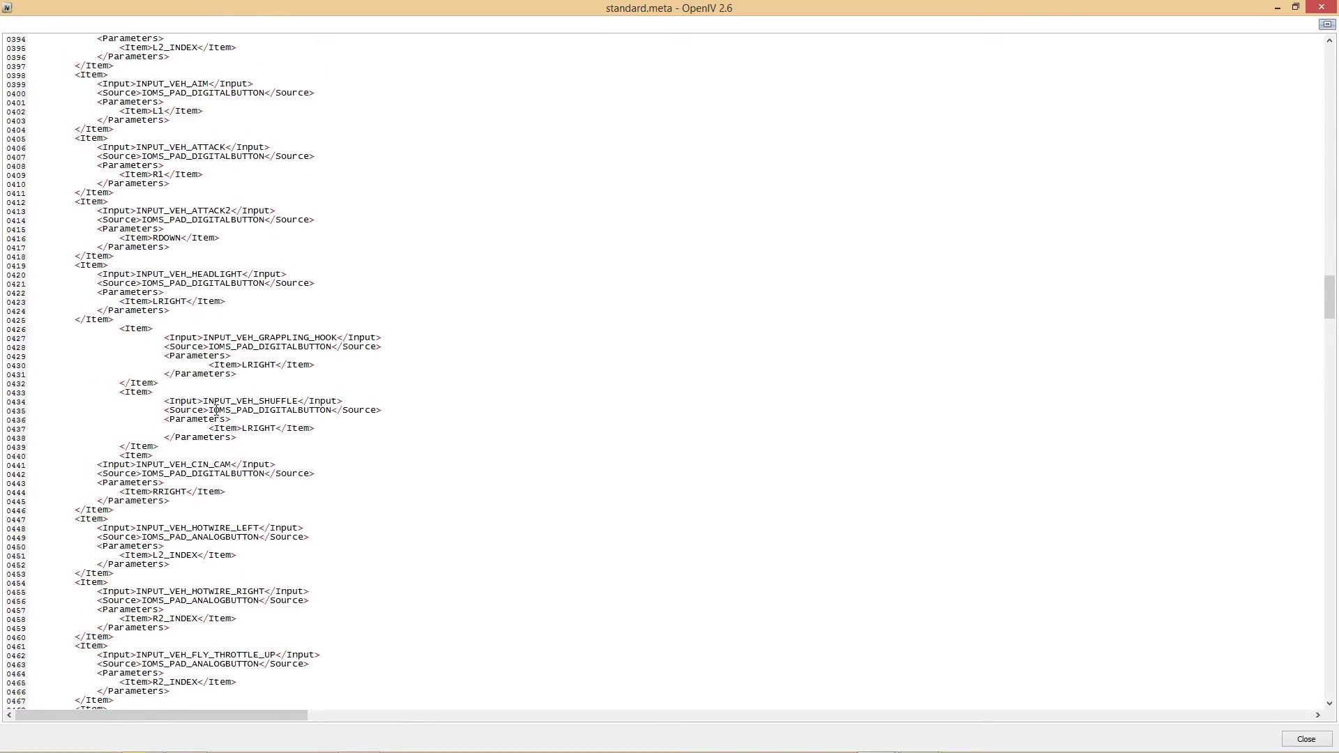
scroll(214, 410, "down", 5)
scroll(218, 363, "down", 2)
scroll(222, 388, "down", 4)
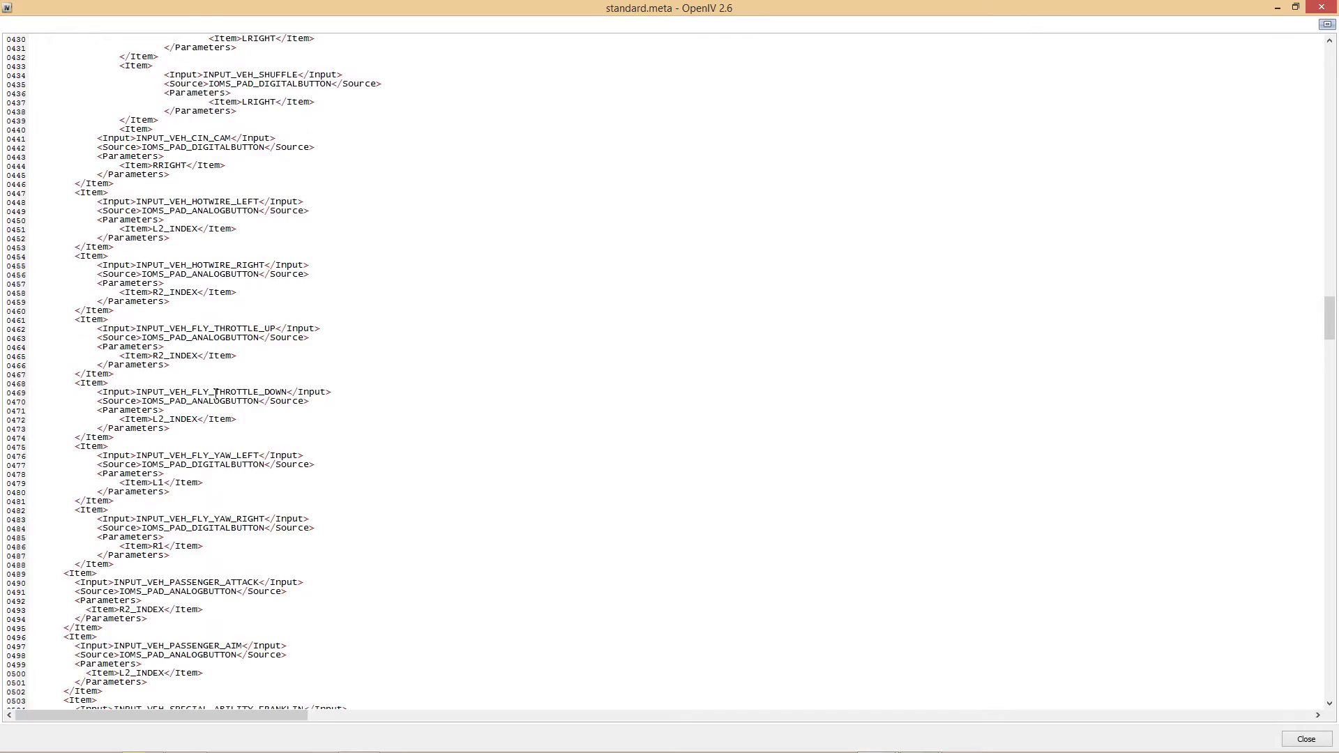
scroll(239, 380, "down", 2)
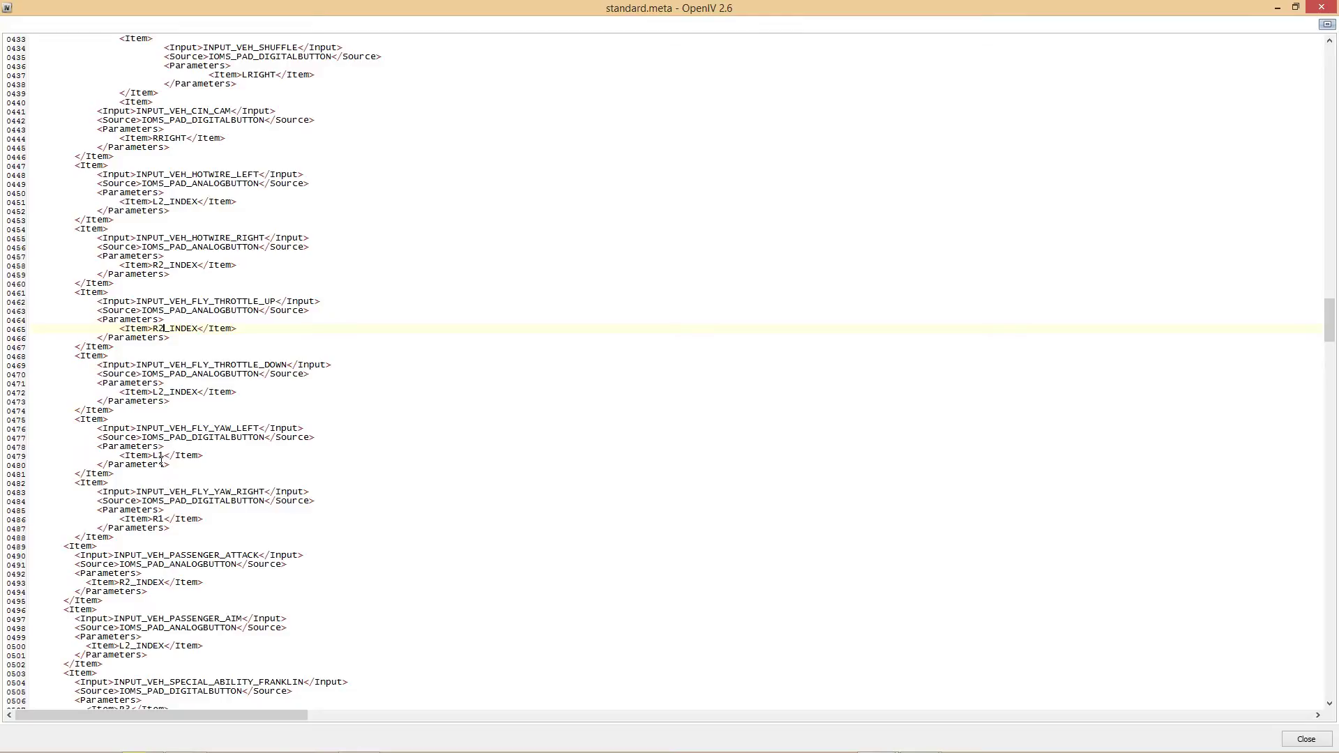
scroll(227, 530, "down", 4)
scroll(228, 530, "down", 4)
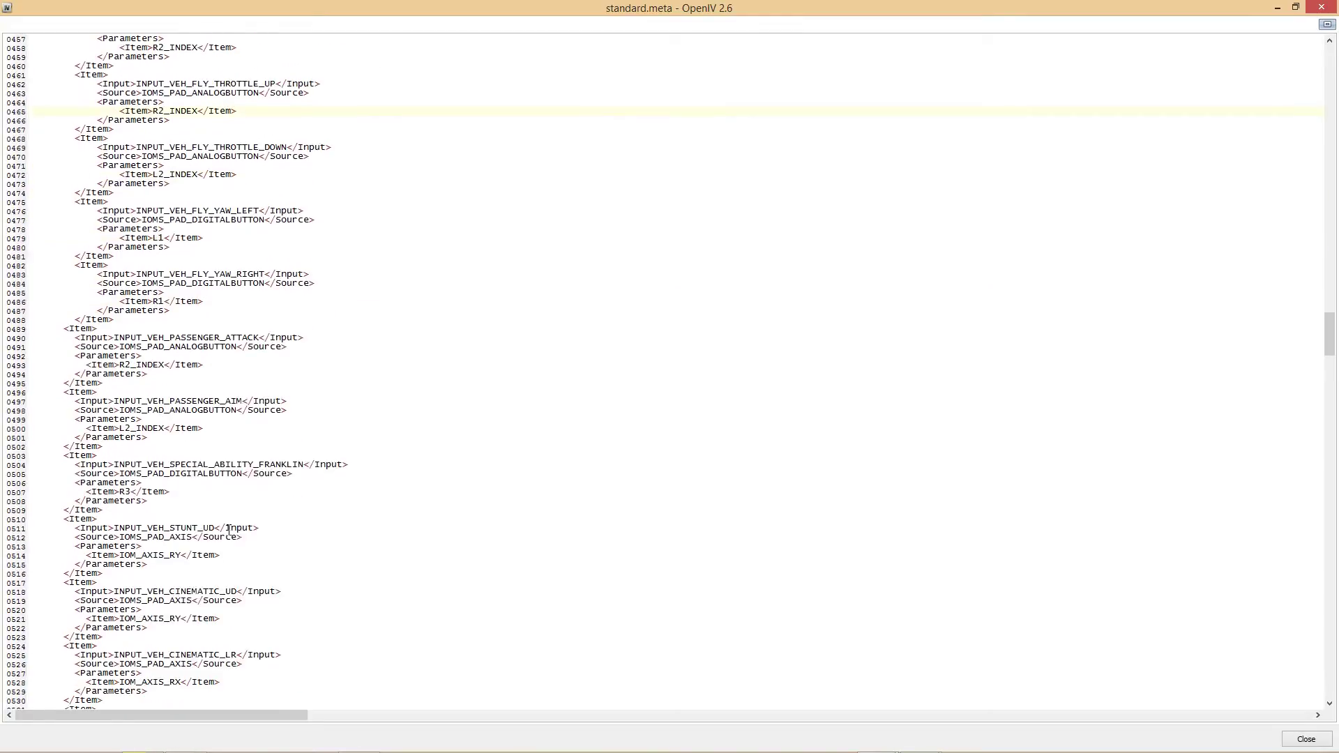
scroll(227, 530, "down", 6)
scroll(227, 529, "down", 6)
scroll(226, 530, "down", 6)
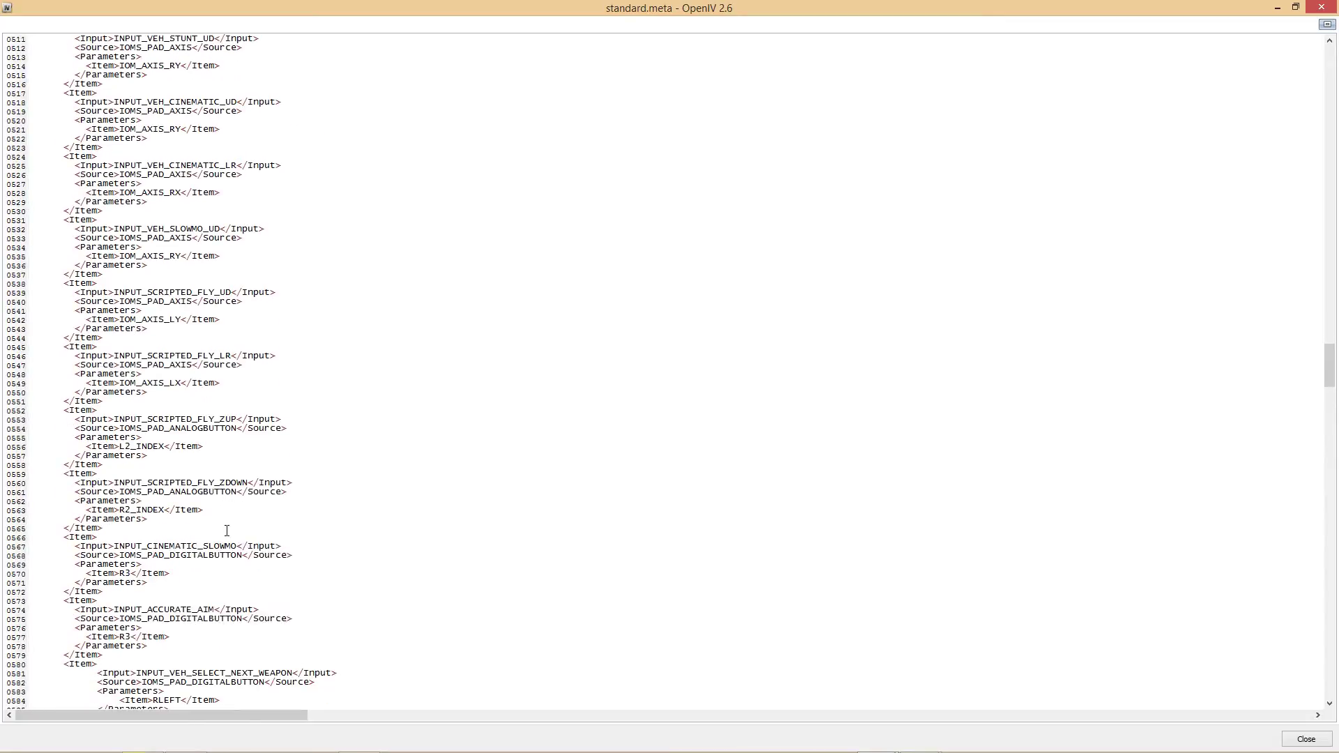
scroll(225, 531, "down", 6)
scroll(223, 530, "down", 6)
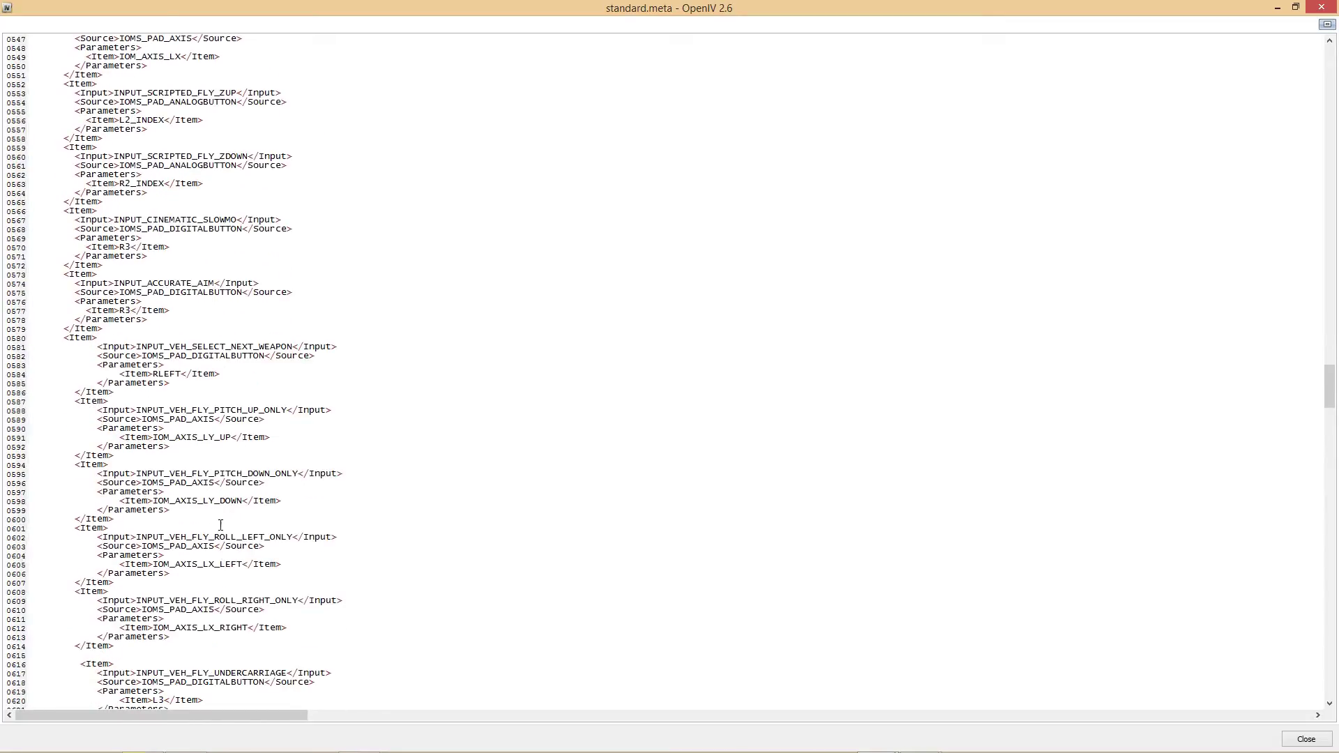
scroll(223, 531, "down", 6)
scroll(269, 479, "down", 3)
scroll(276, 477, "down", 2)
scroll(276, 478, "down", 10)
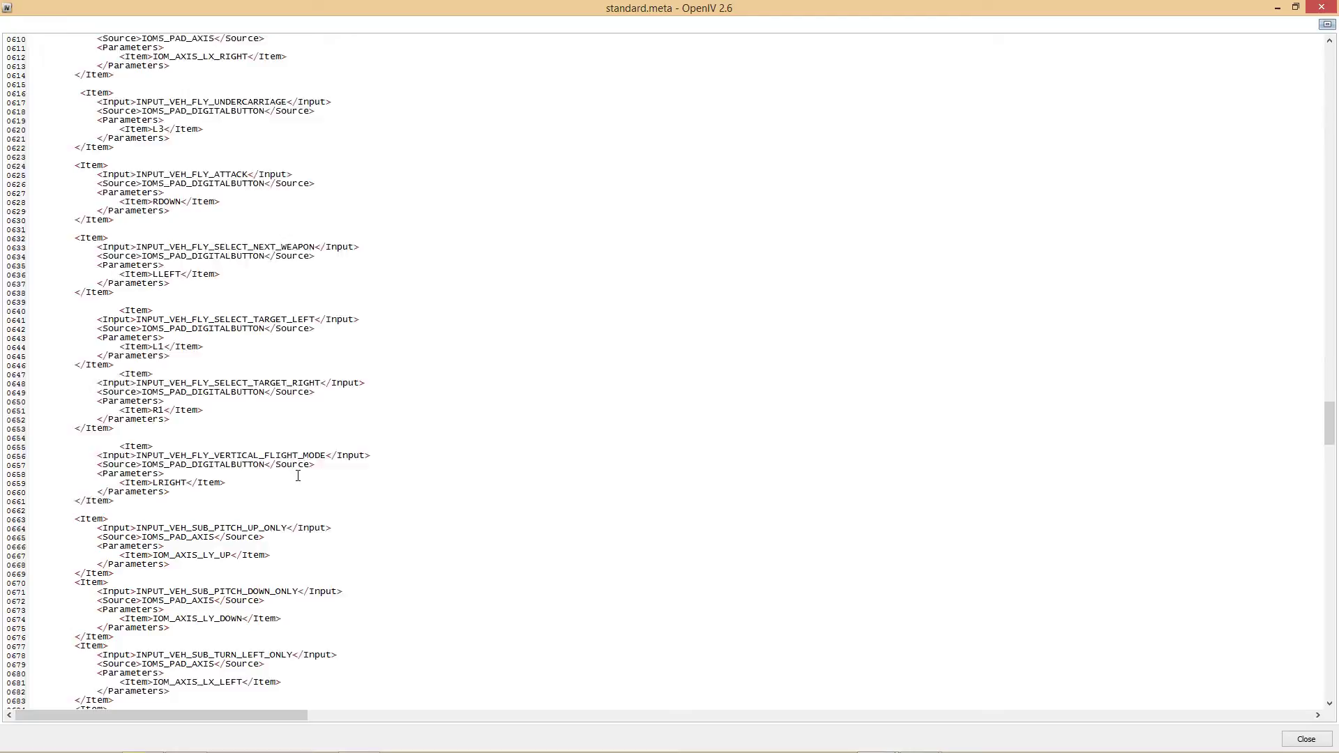
scroll(283, 473, "down", 6)
scroll(294, 469, "down", 2)
scroll(305, 465, "down", 6)
scroll(308, 468, "down", 5)
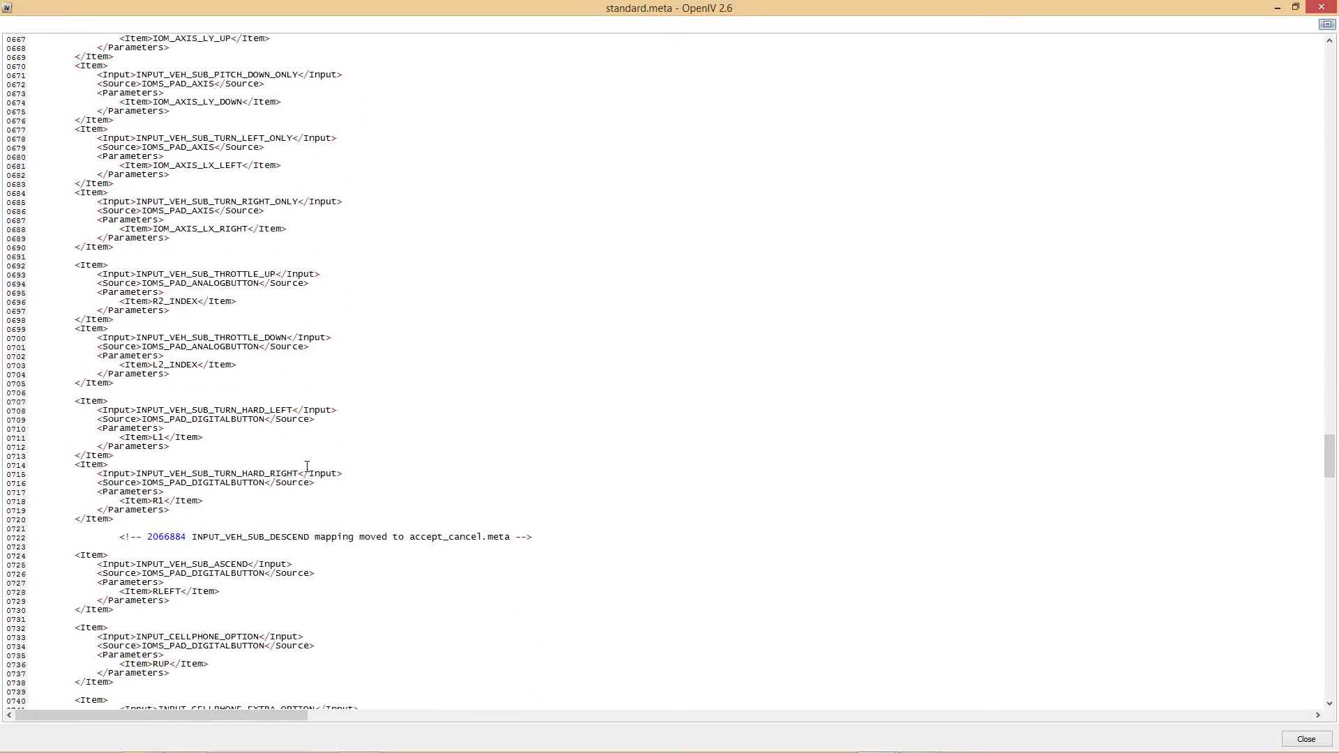
scroll(309, 467, "down", 3)
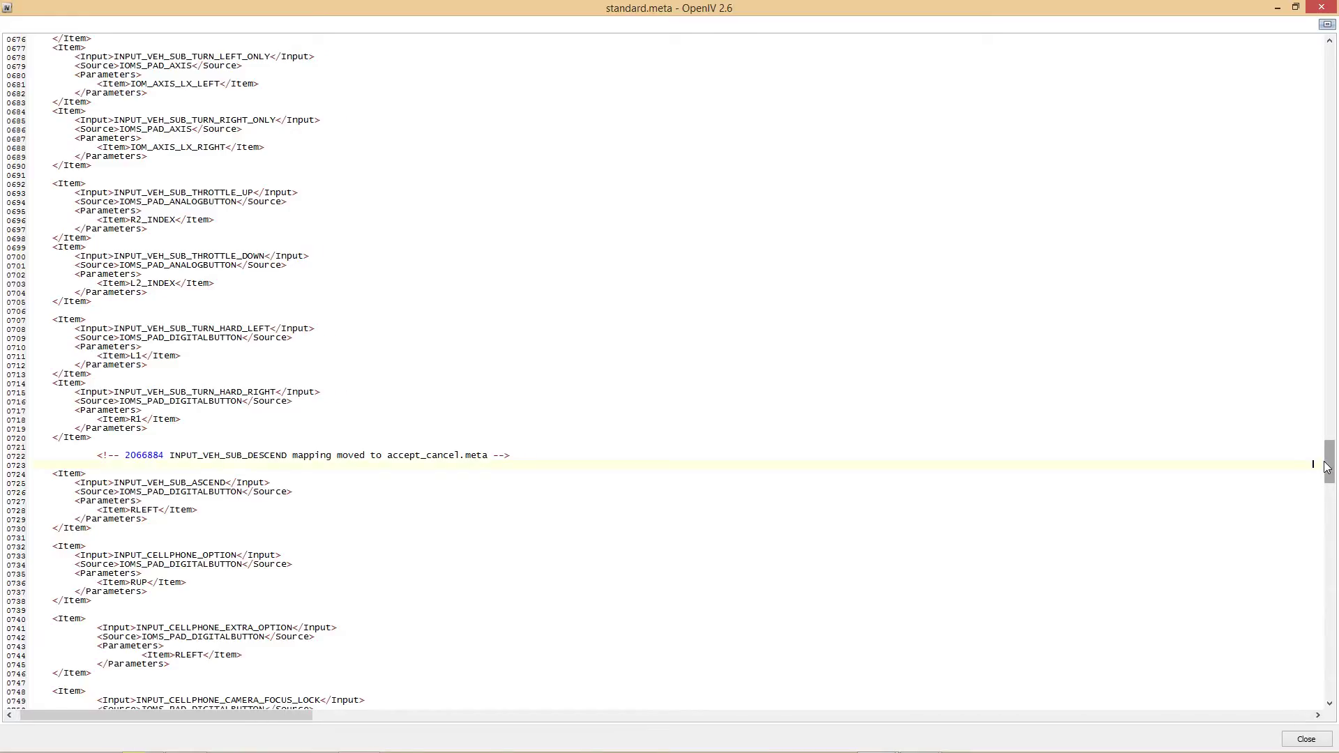
left_click_drag(1324, 461, 1324, 534)
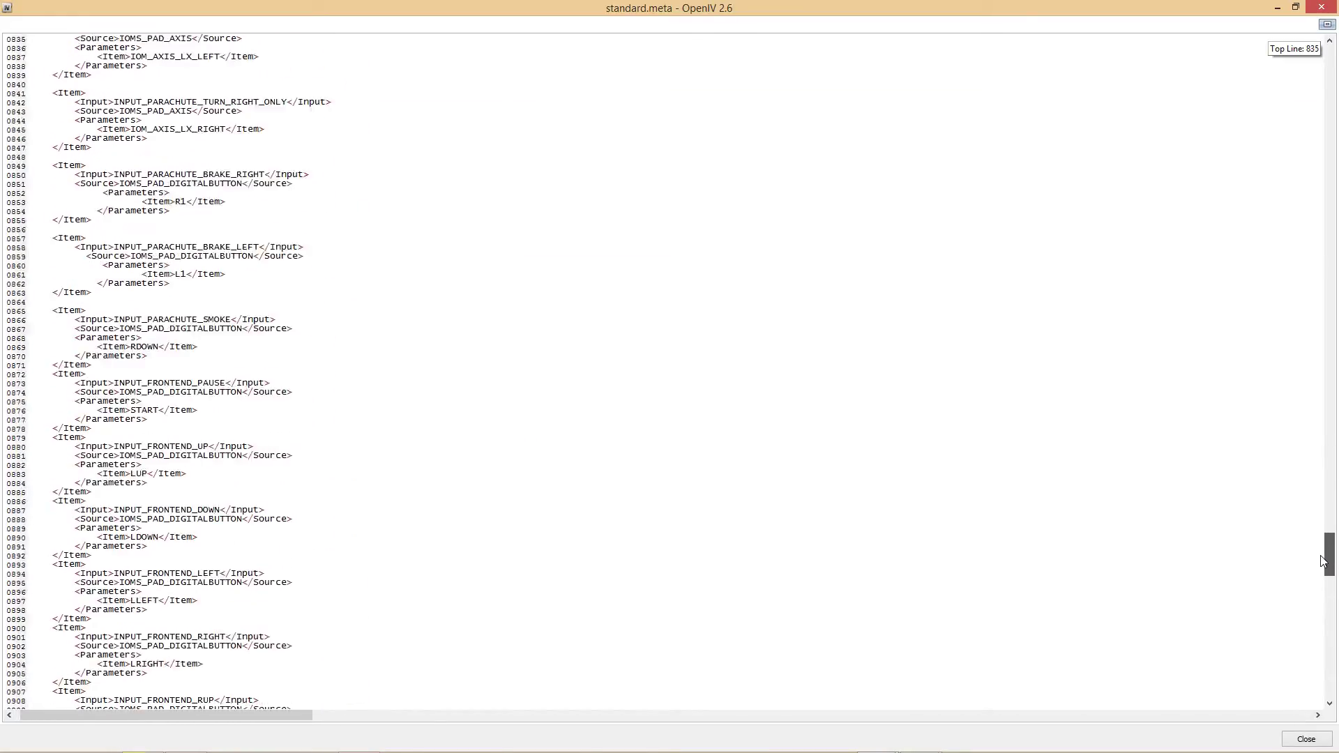
left_click_drag(1324, 563, 1326, 593)
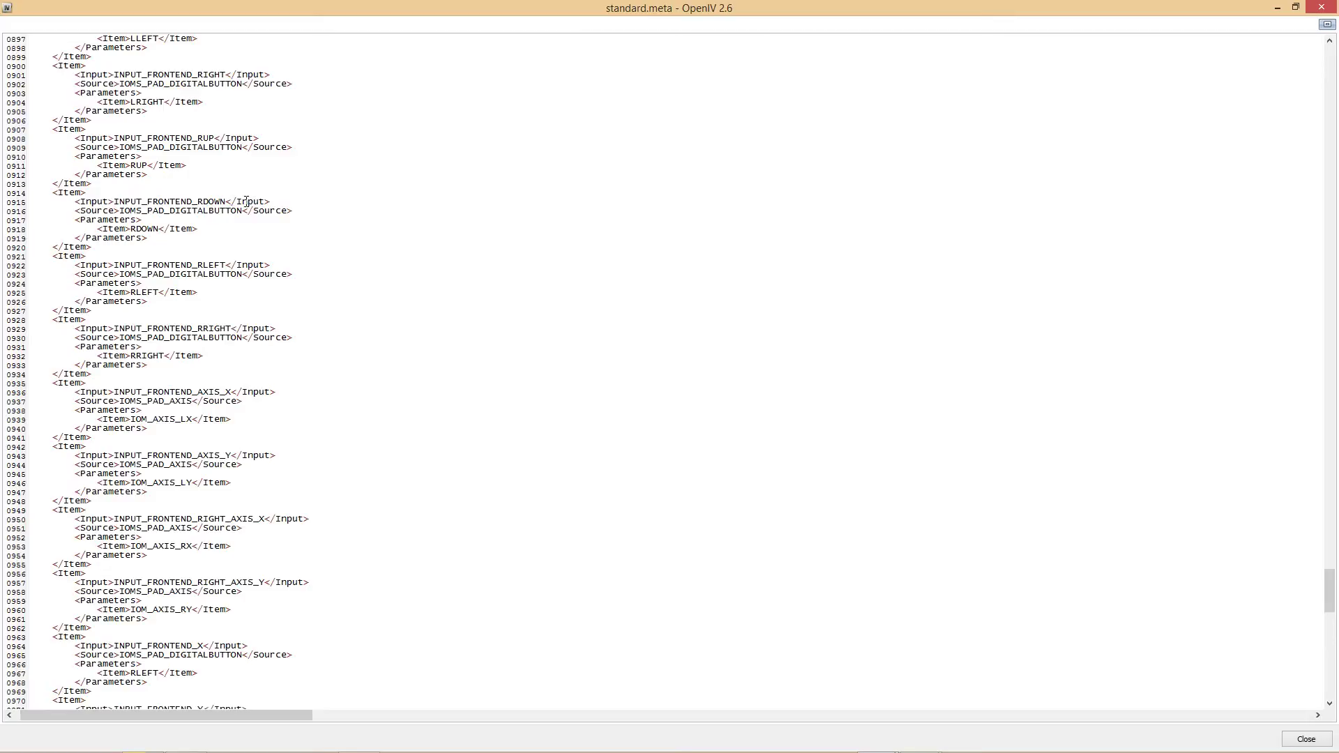
scroll(194, 237, "down", 4)
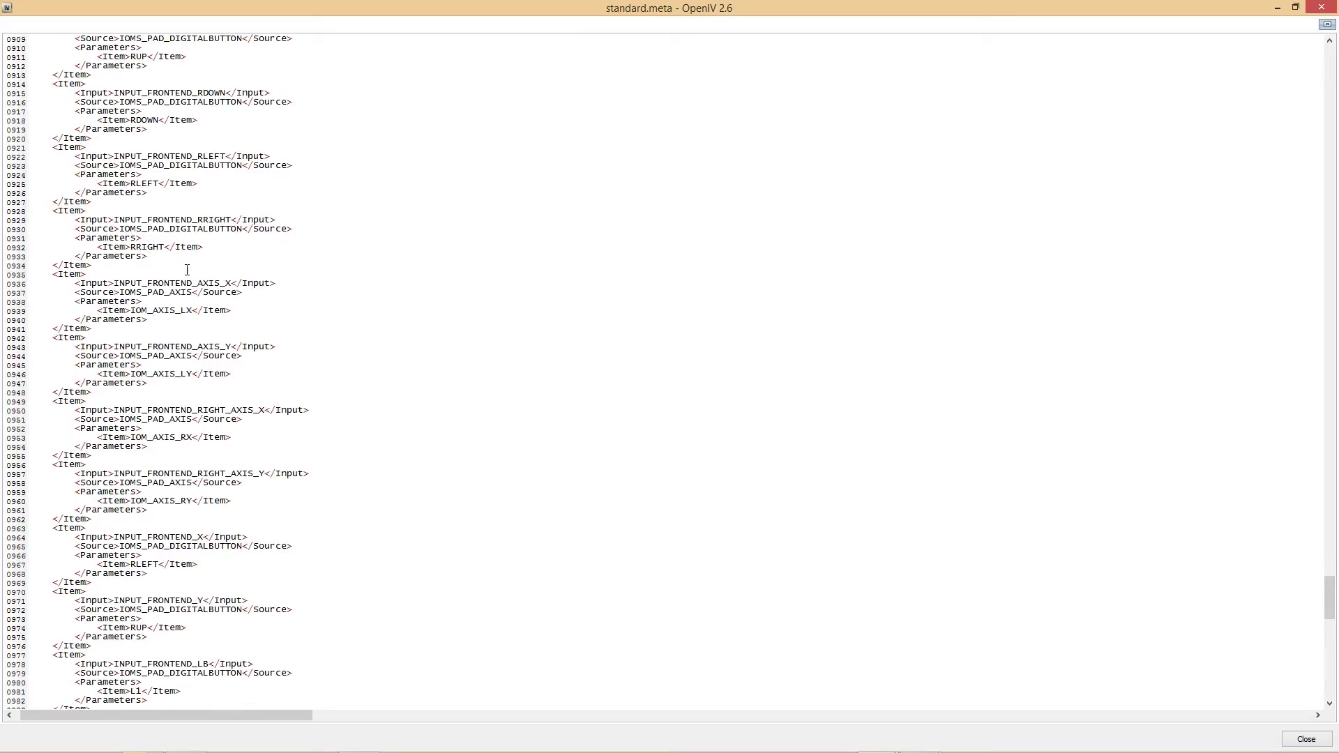
scroll(282, 265, "up", 6)
scroll(293, 261, "up", 7)
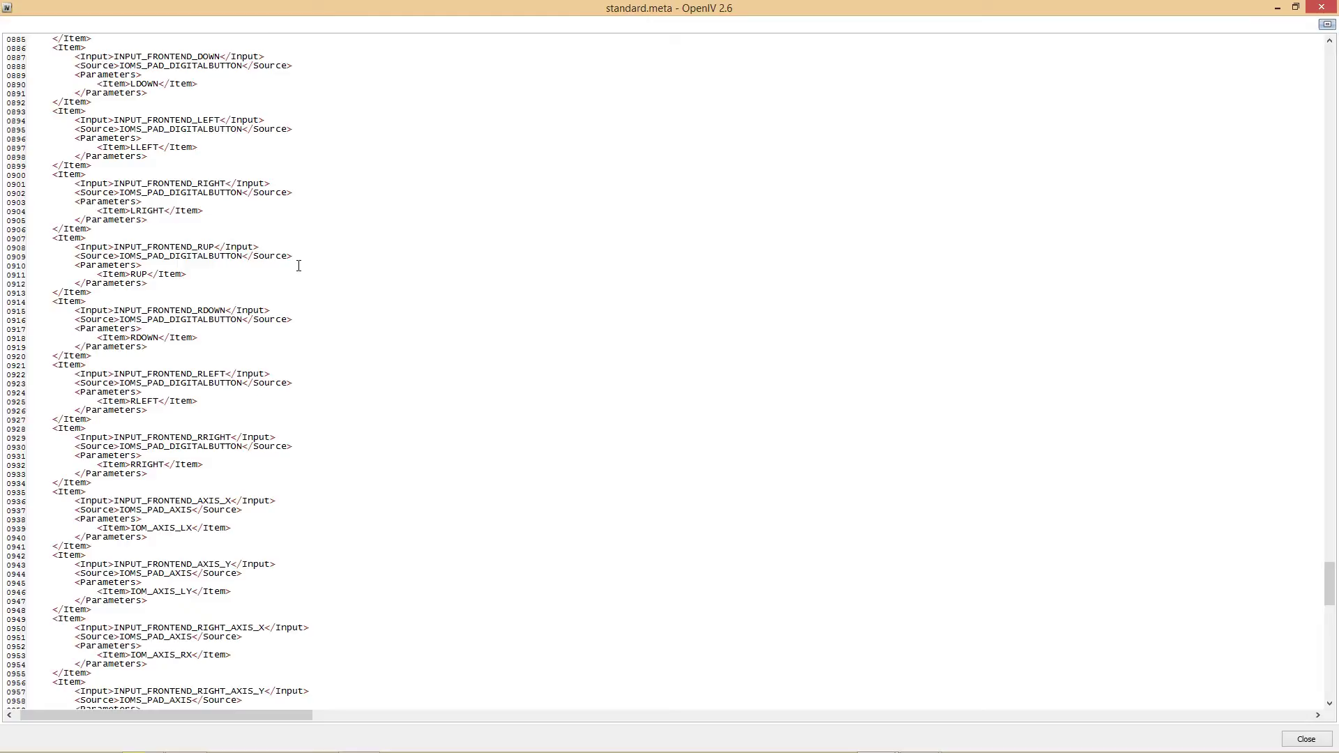
scroll(298, 263, "up", 7)
scroll(305, 263, "up", 6)
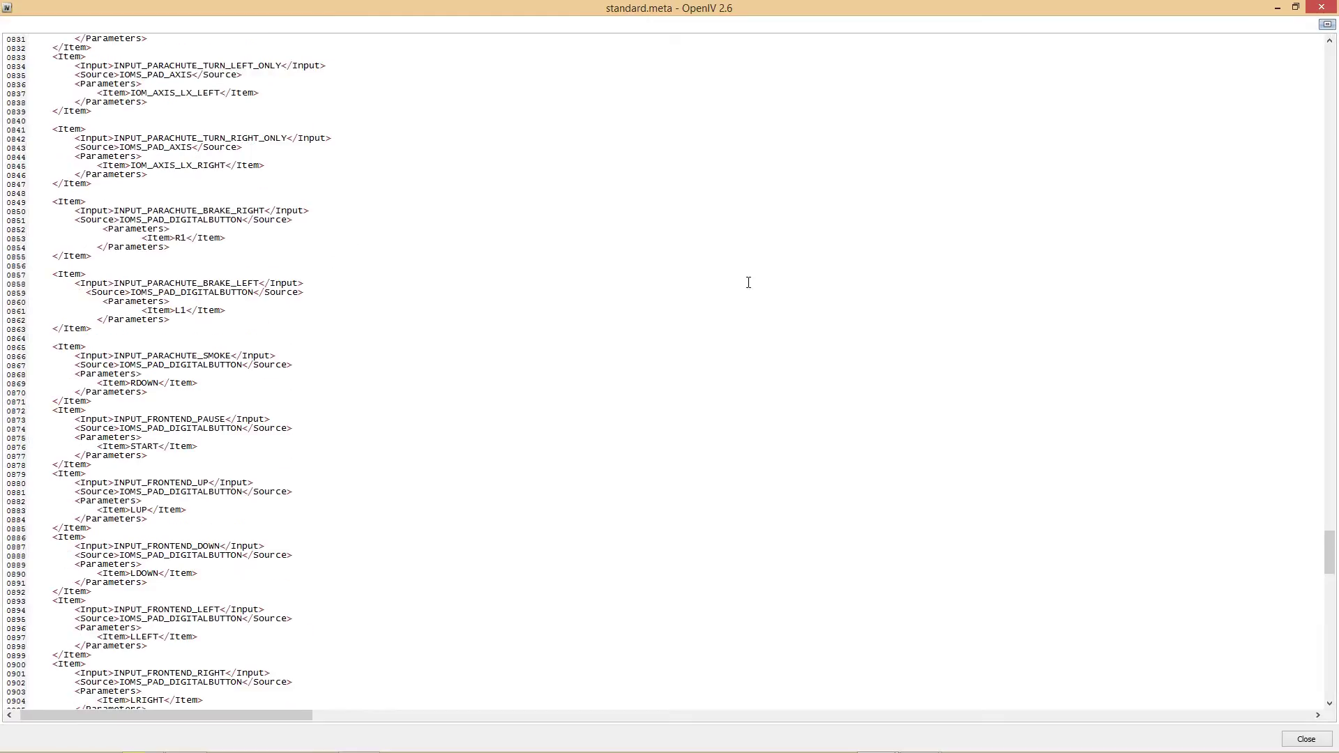
left_click(1321, 8)
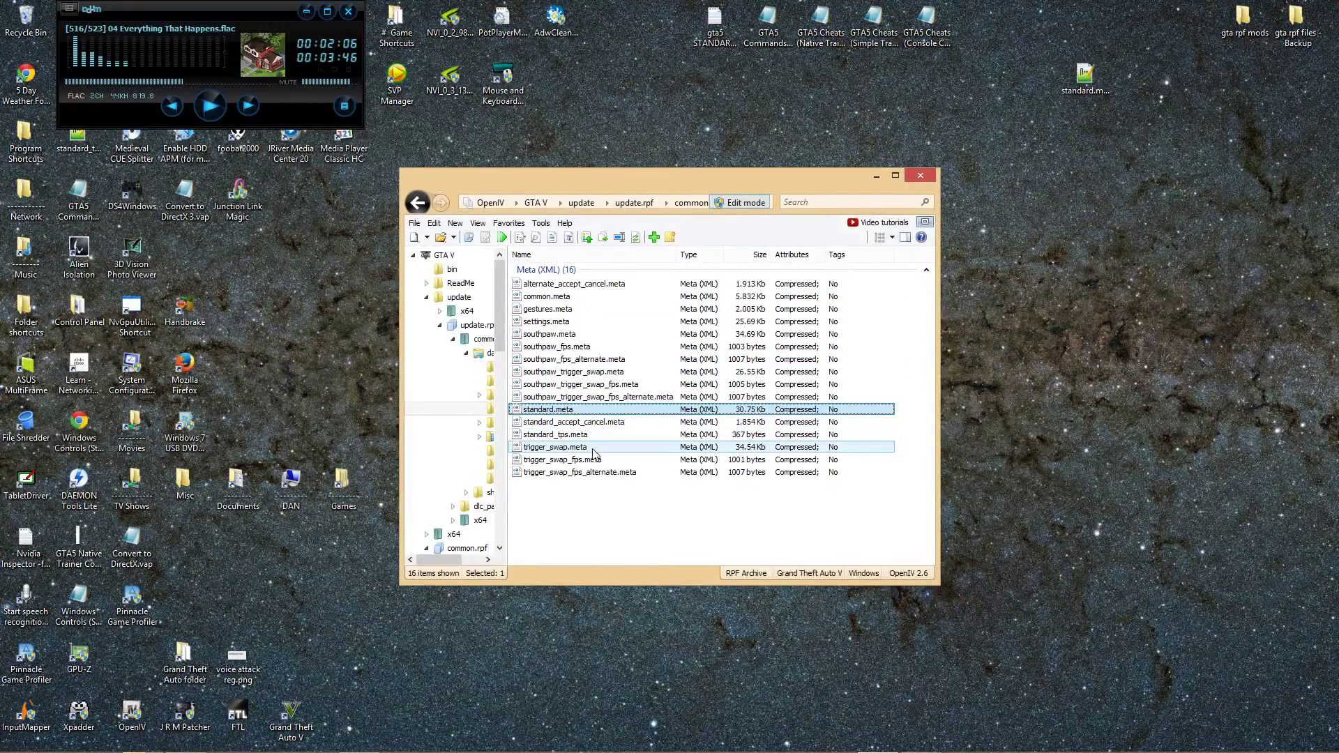
left_click(570, 297)
double_click(571, 297)
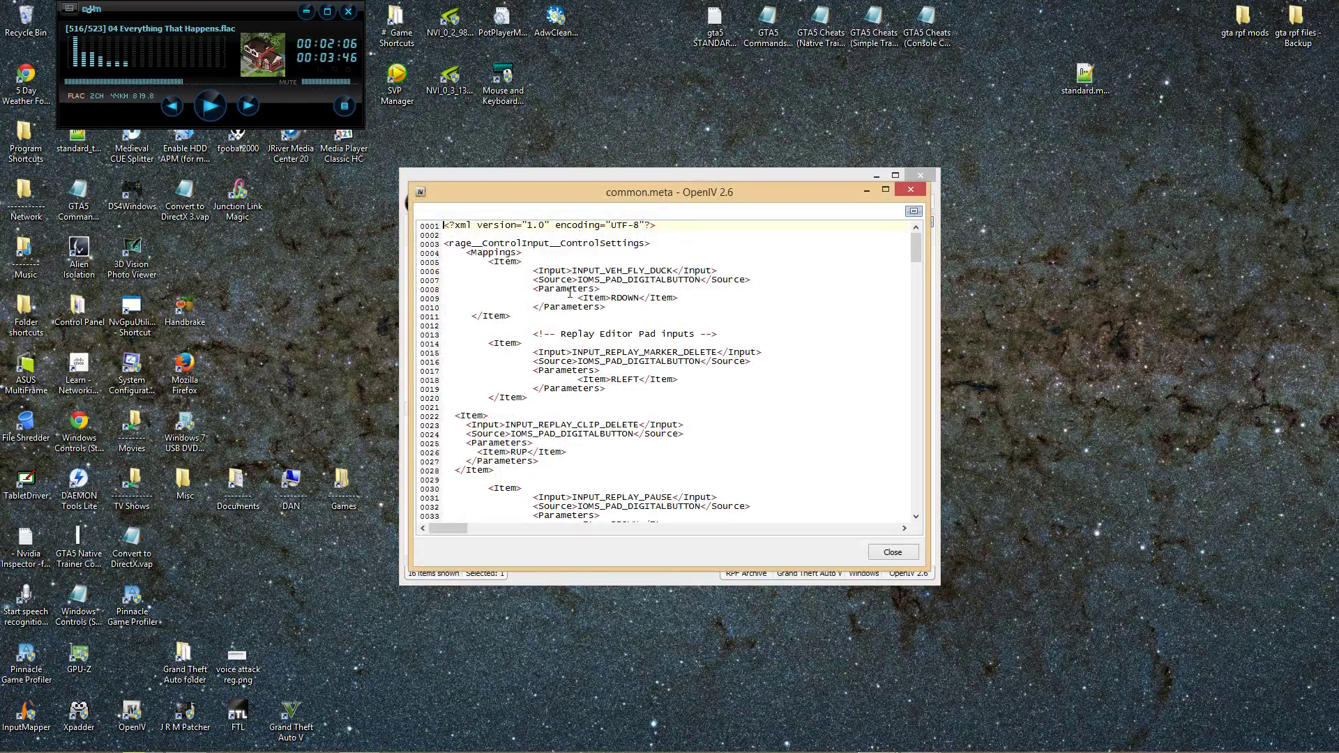
scroll(796, 344, "down", 4)
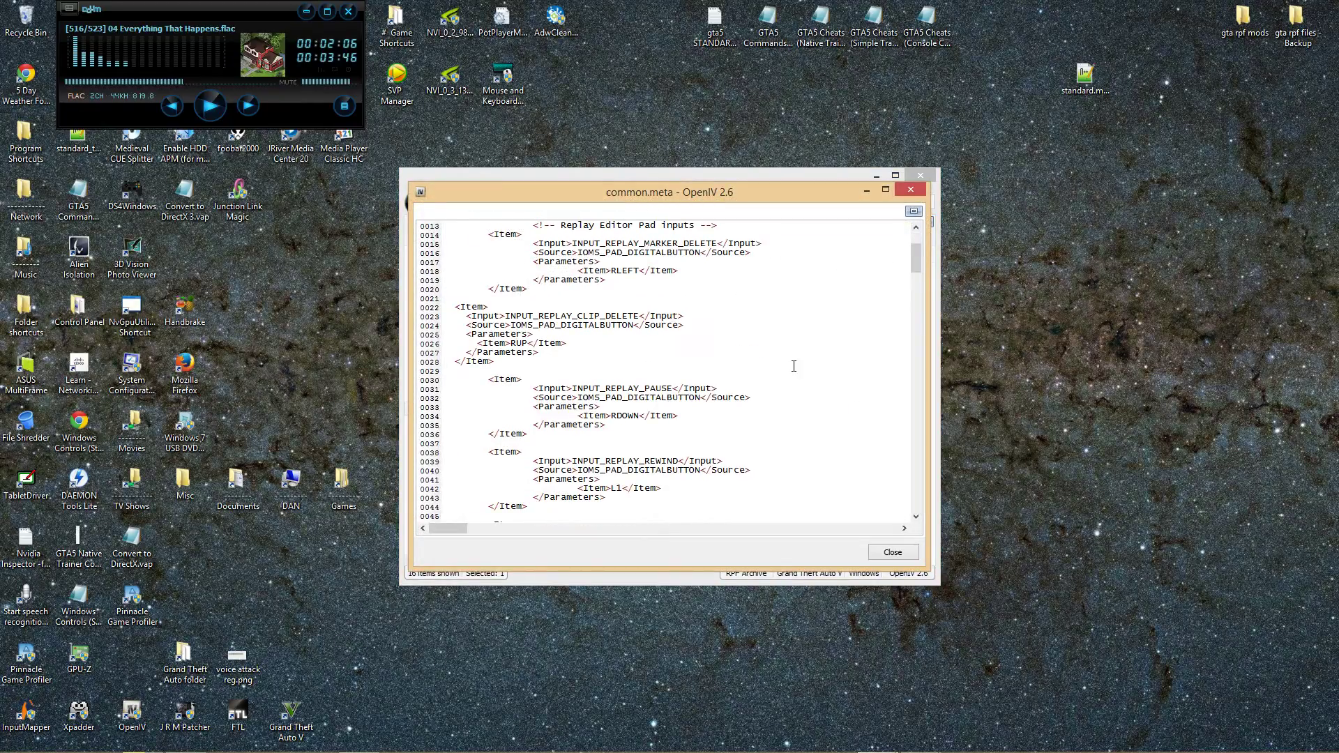
scroll(796, 456, "down", 5)
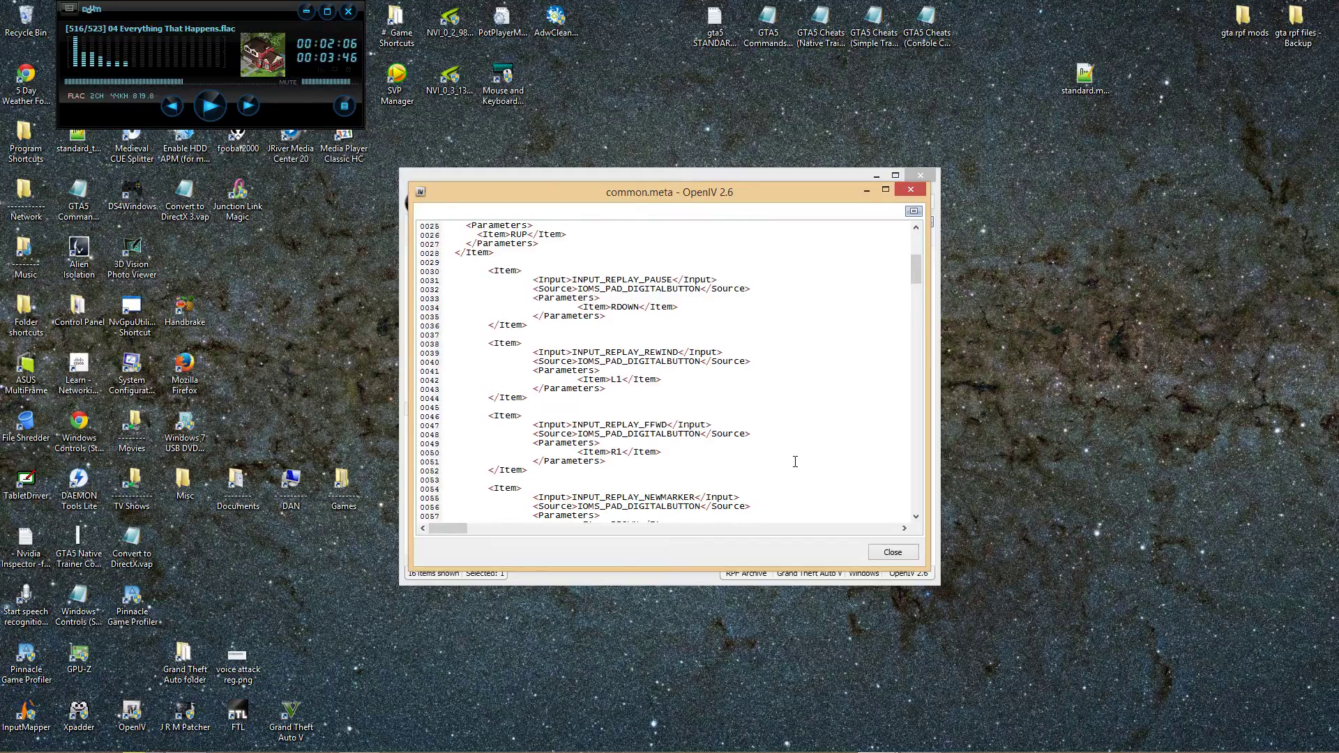
scroll(796, 457, "down", 5)
scroll(795, 457, "down", 5)
scroll(796, 456, "down", 4)
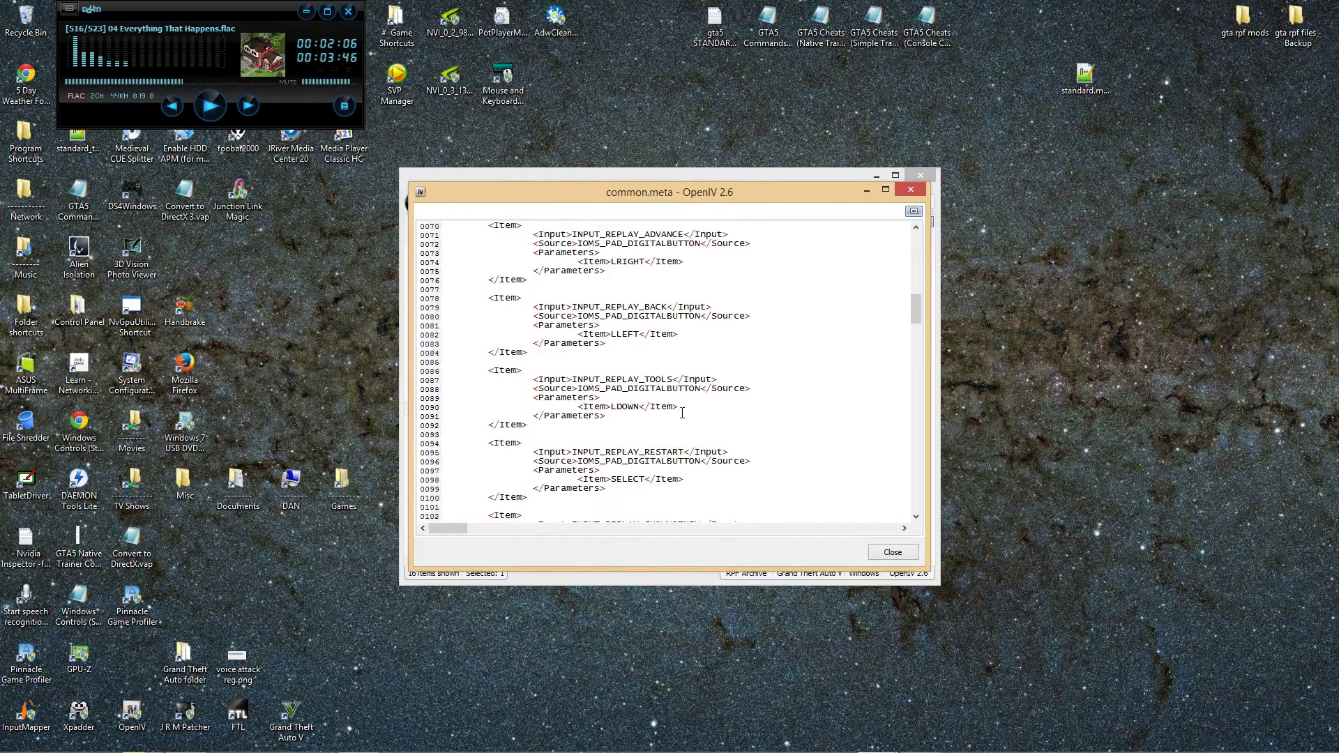
scroll(682, 413, "down", 4)
scroll(738, 363, "down", 1)
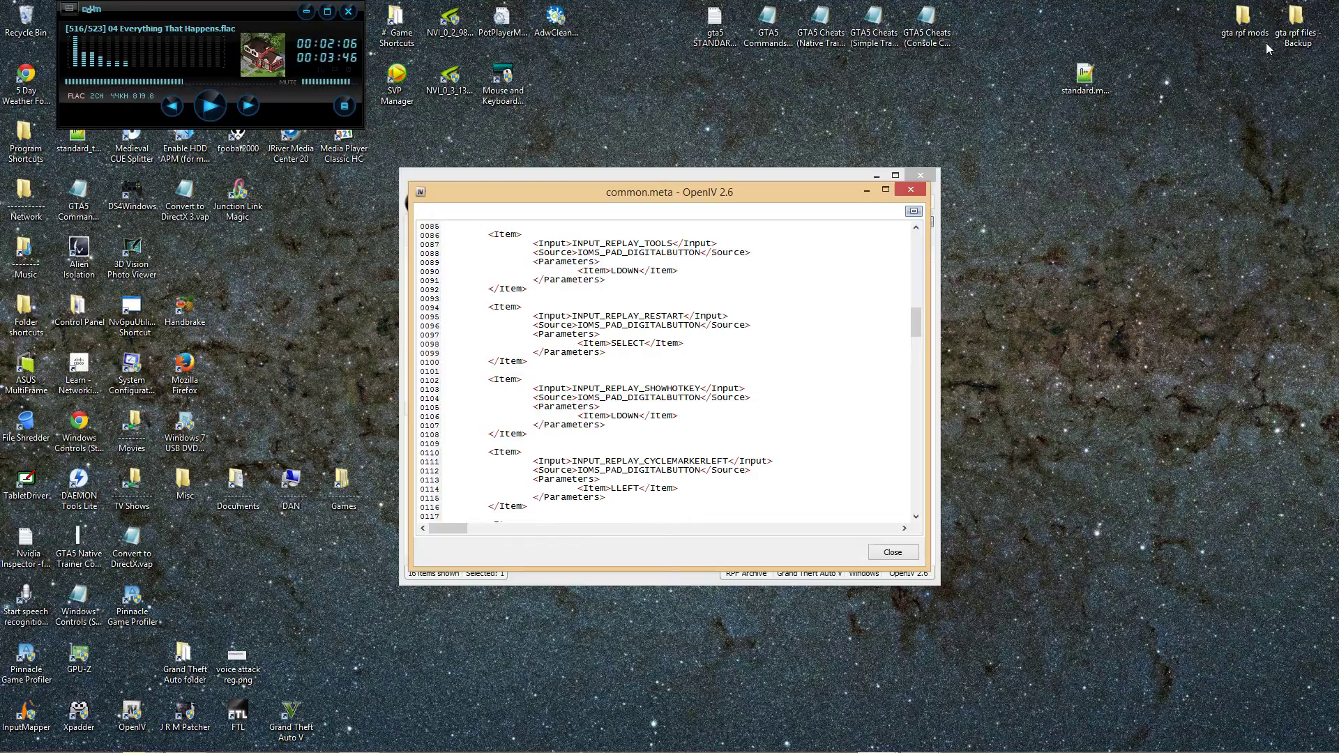
Step: From the 'gta rpf files - Backup' folder, open update rpf/common/common.meta in Notepad++
double_click(1295, 24)
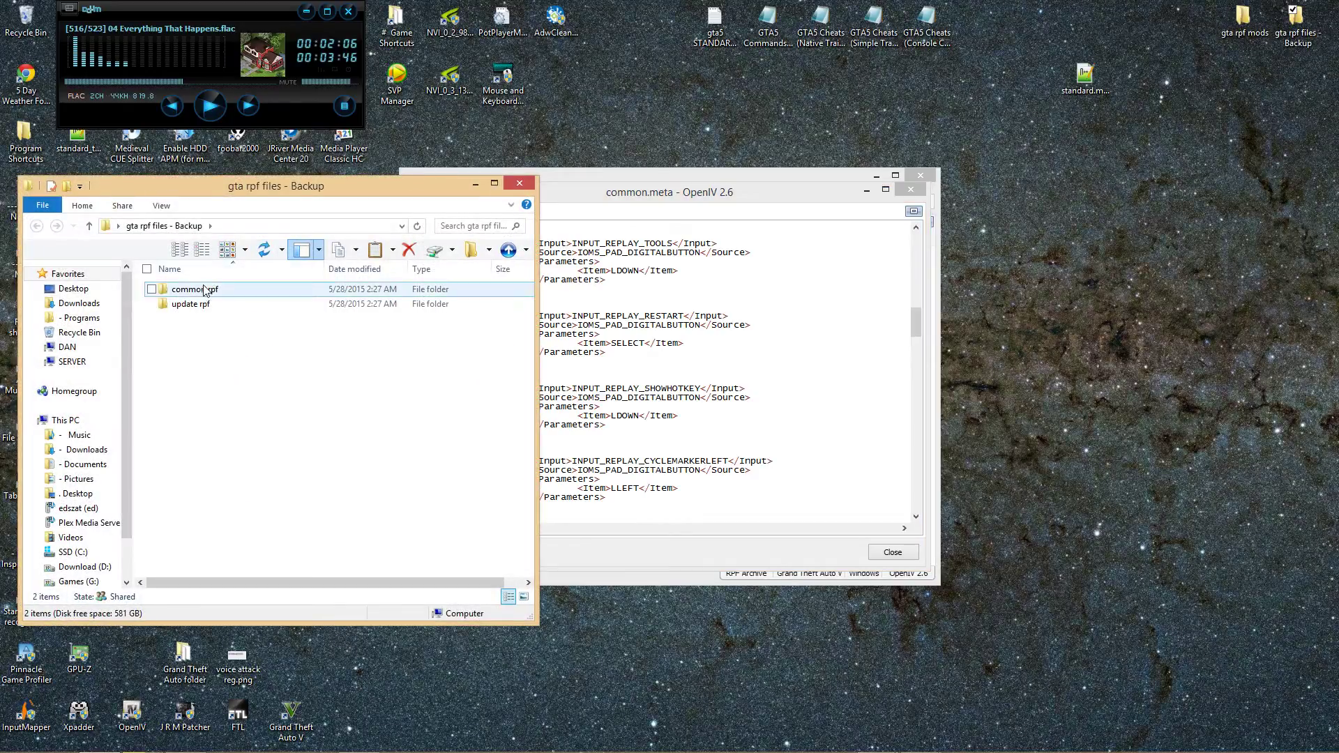
left_click(195, 304)
double_click(195, 305)
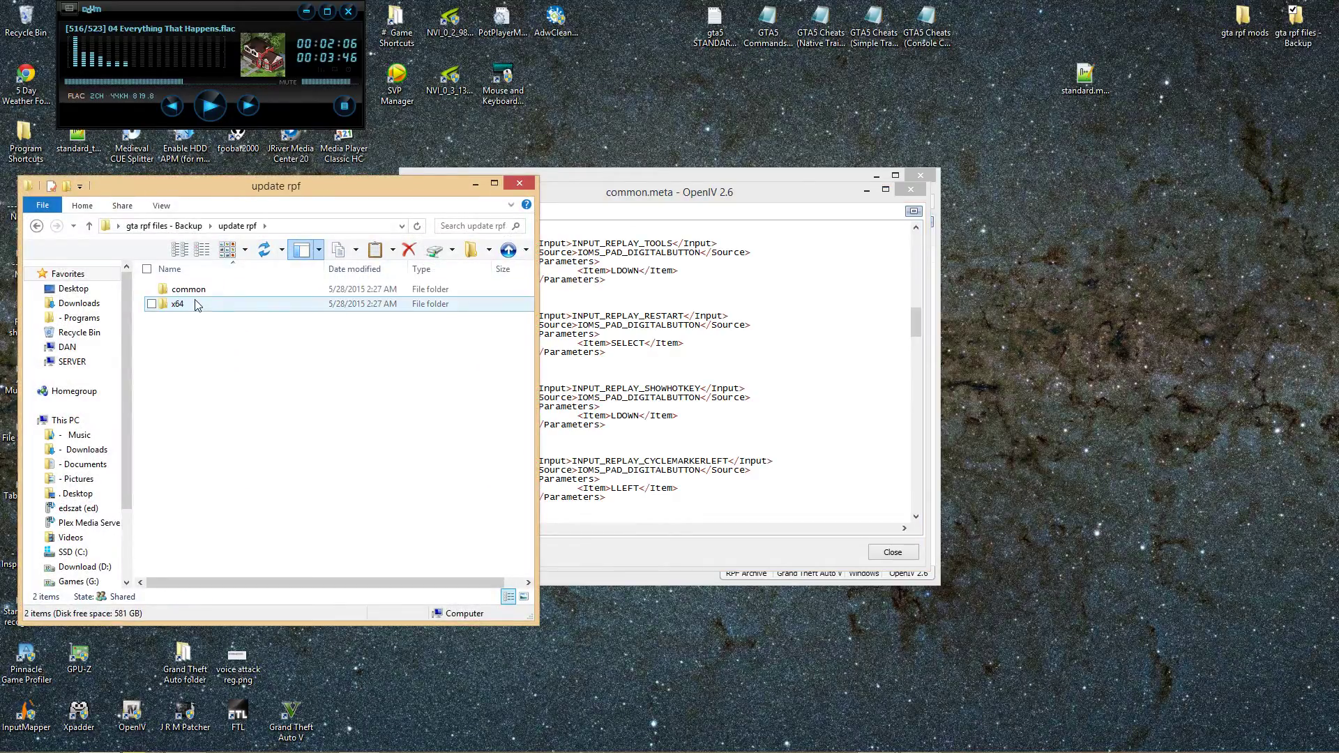
left_click(193, 293)
double_click(193, 294)
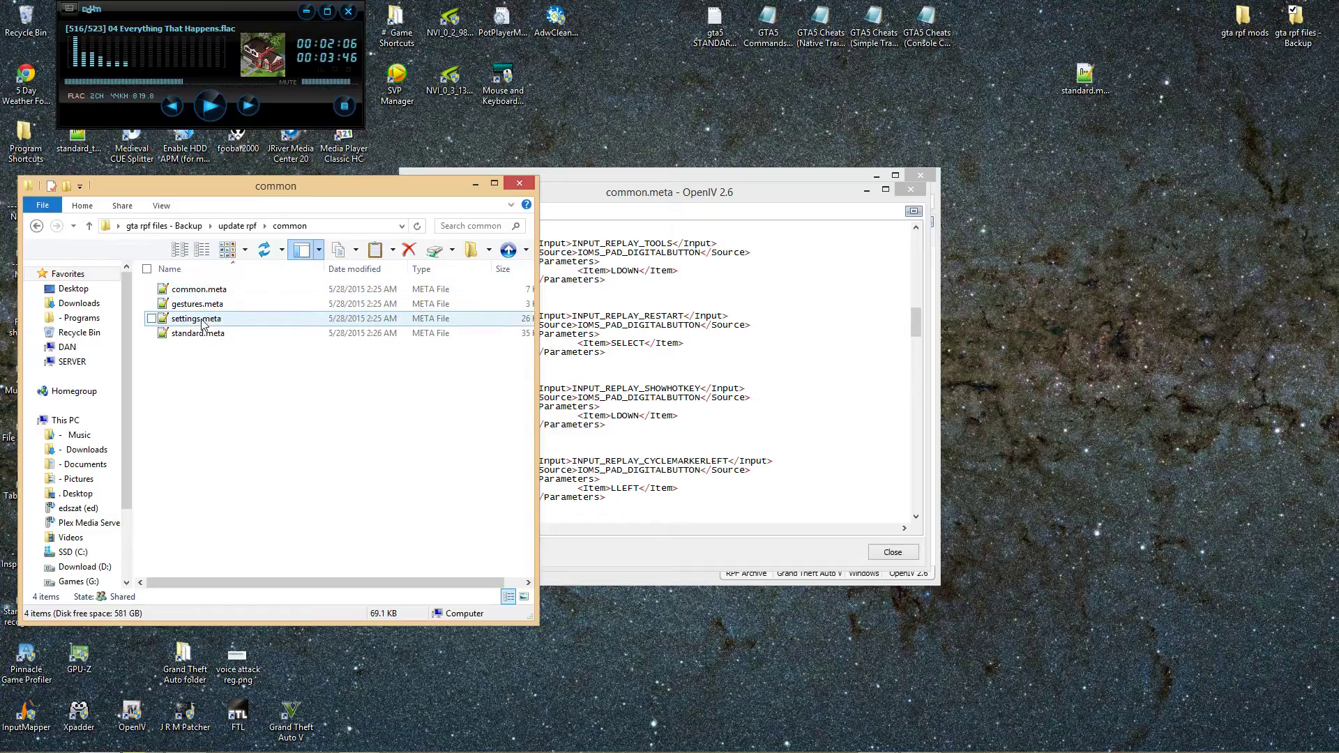
double_click(199, 288)
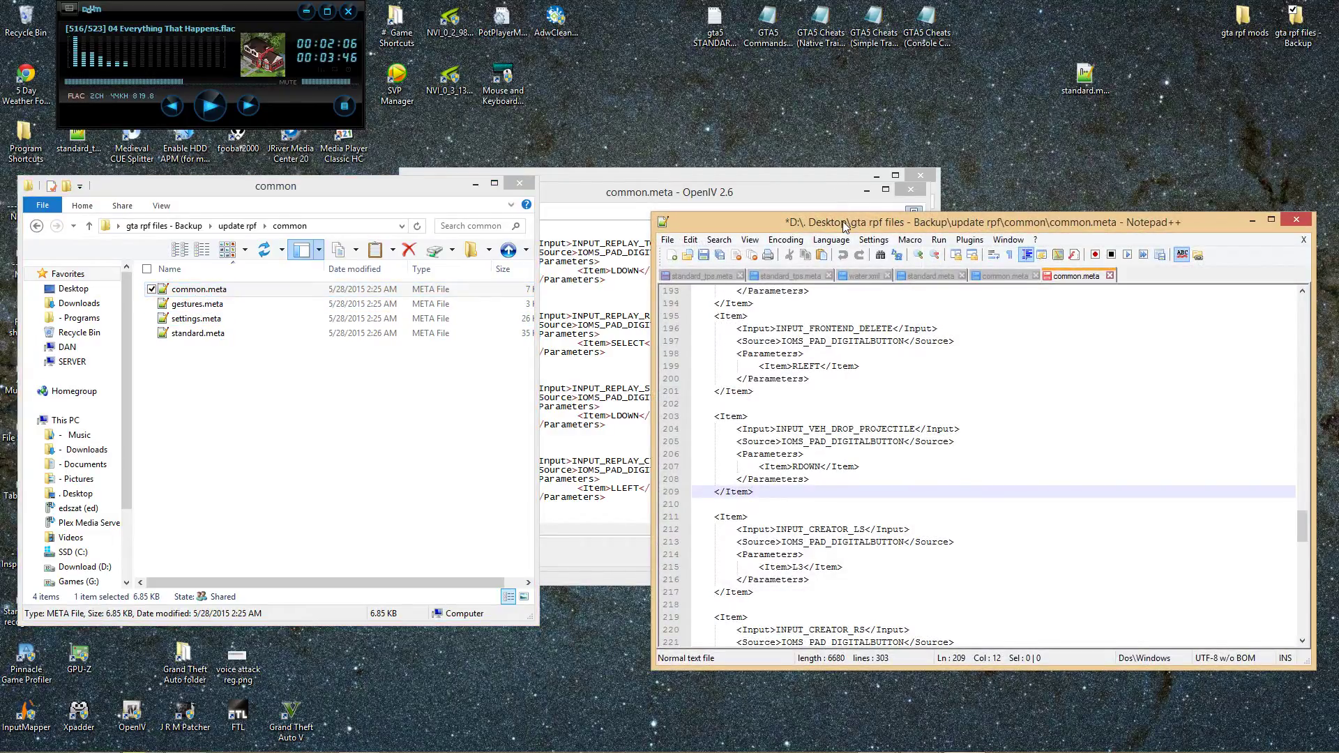
left_click_drag(843, 221, 448, 234)
scroll(566, 402, "up", 4)
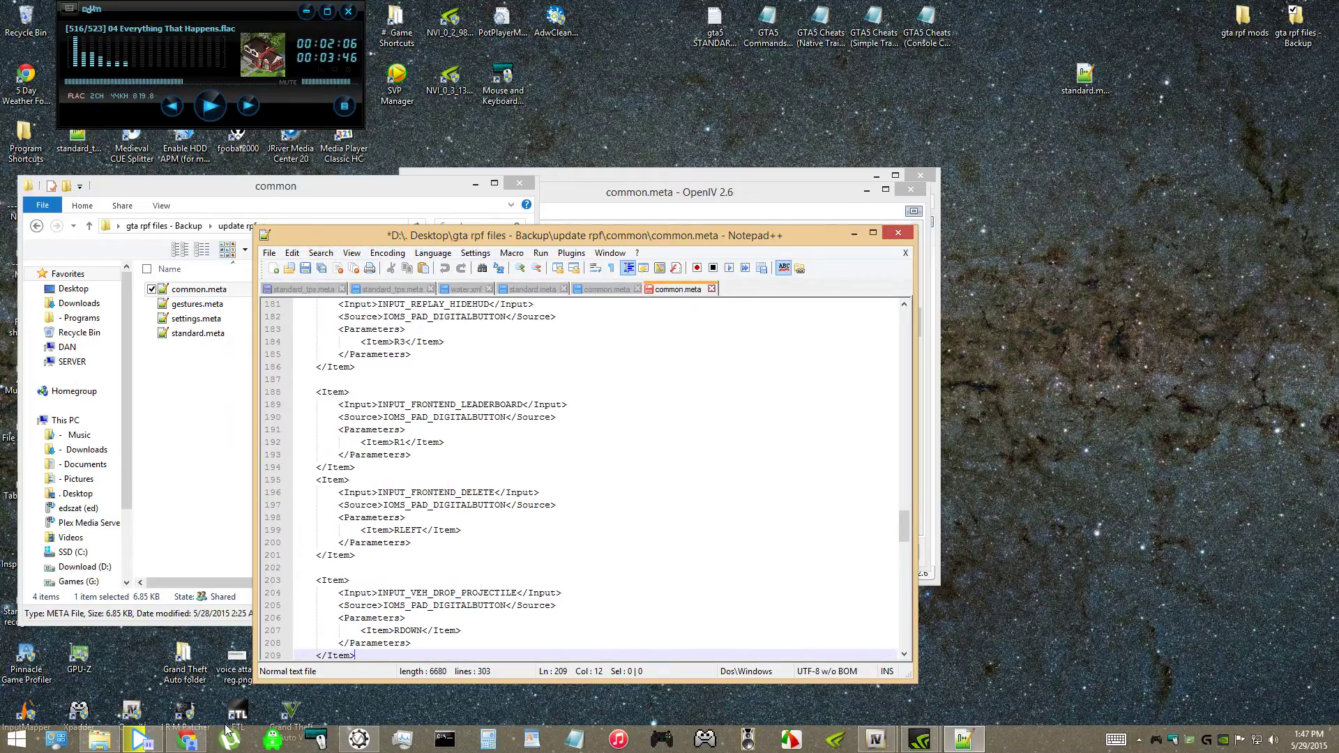
Step: Read the Reddit comment, highlight SOCIAL_CLUB, and minimize Chrome back to the editor
left_click(187, 741)
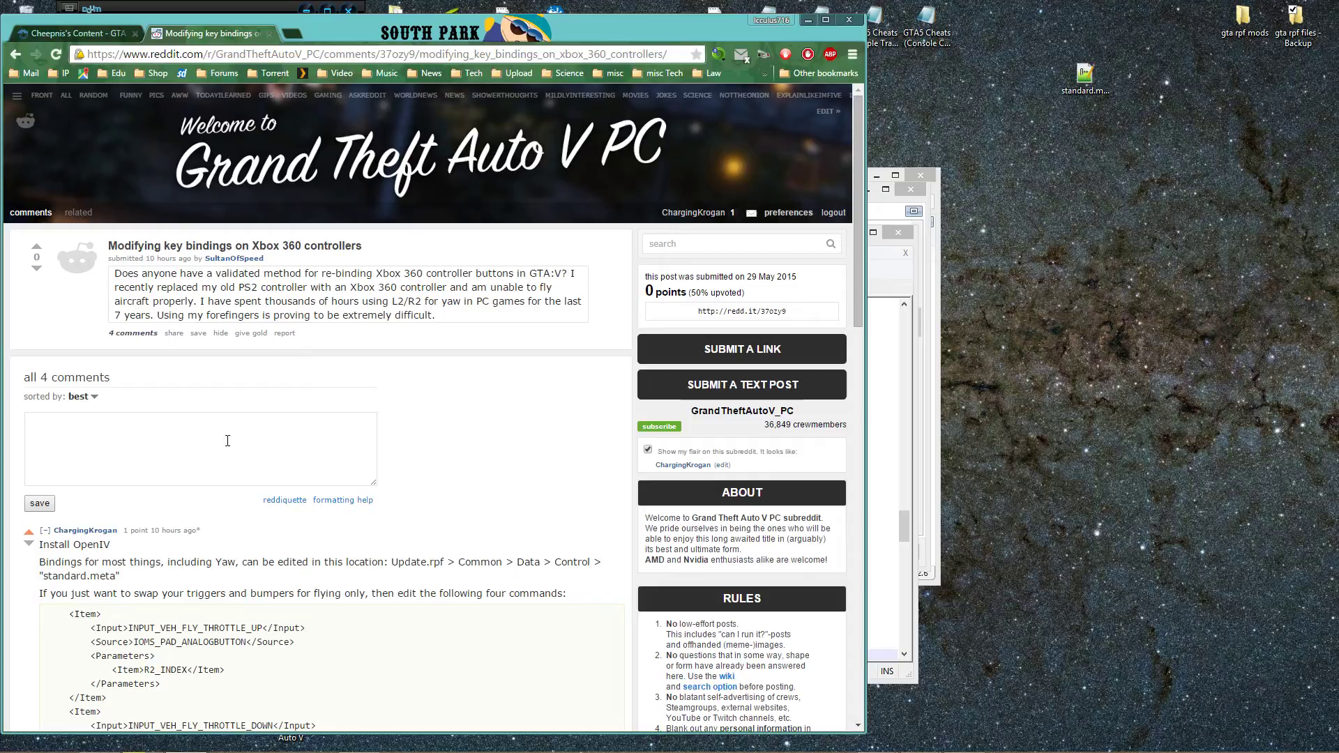
scroll(239, 489, "down", 4)
scroll(239, 490, "down", 4)
scroll(238, 491, "down", 3)
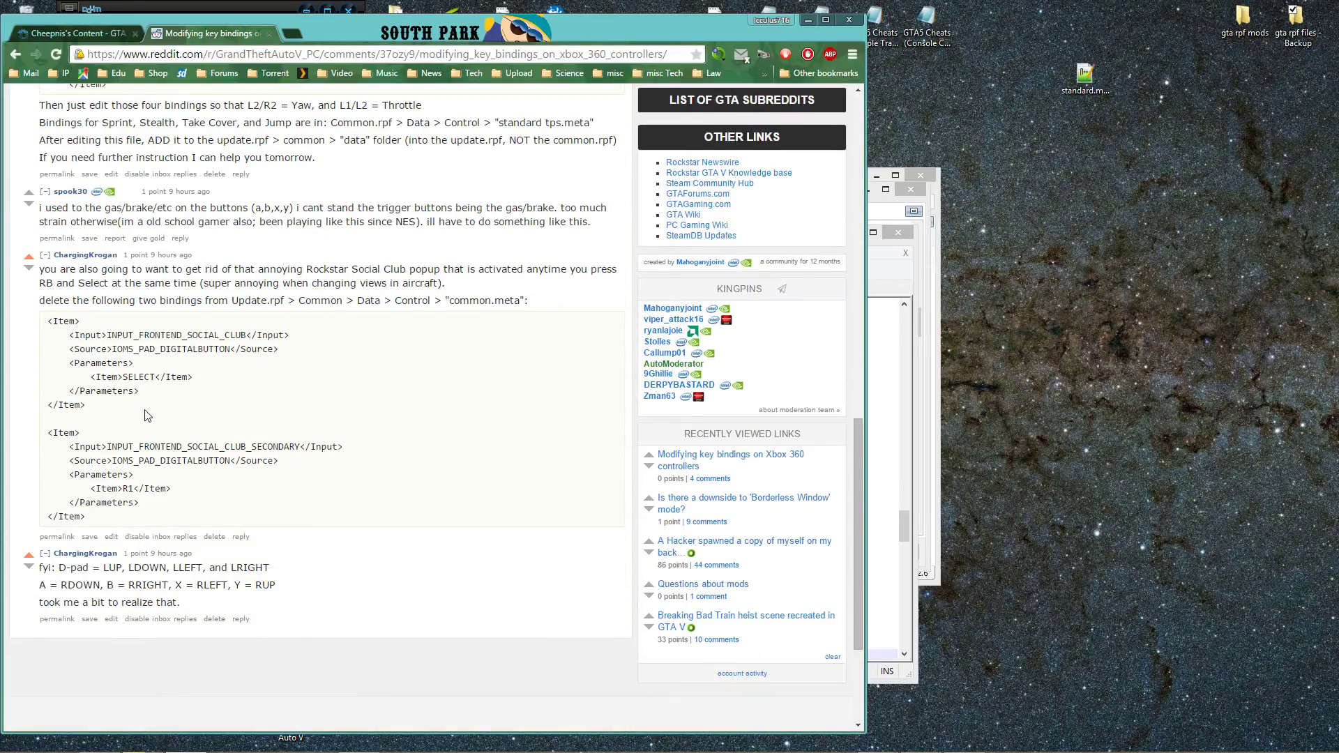
left_click_drag(188, 334, 250, 332)
left_click(811, 26)
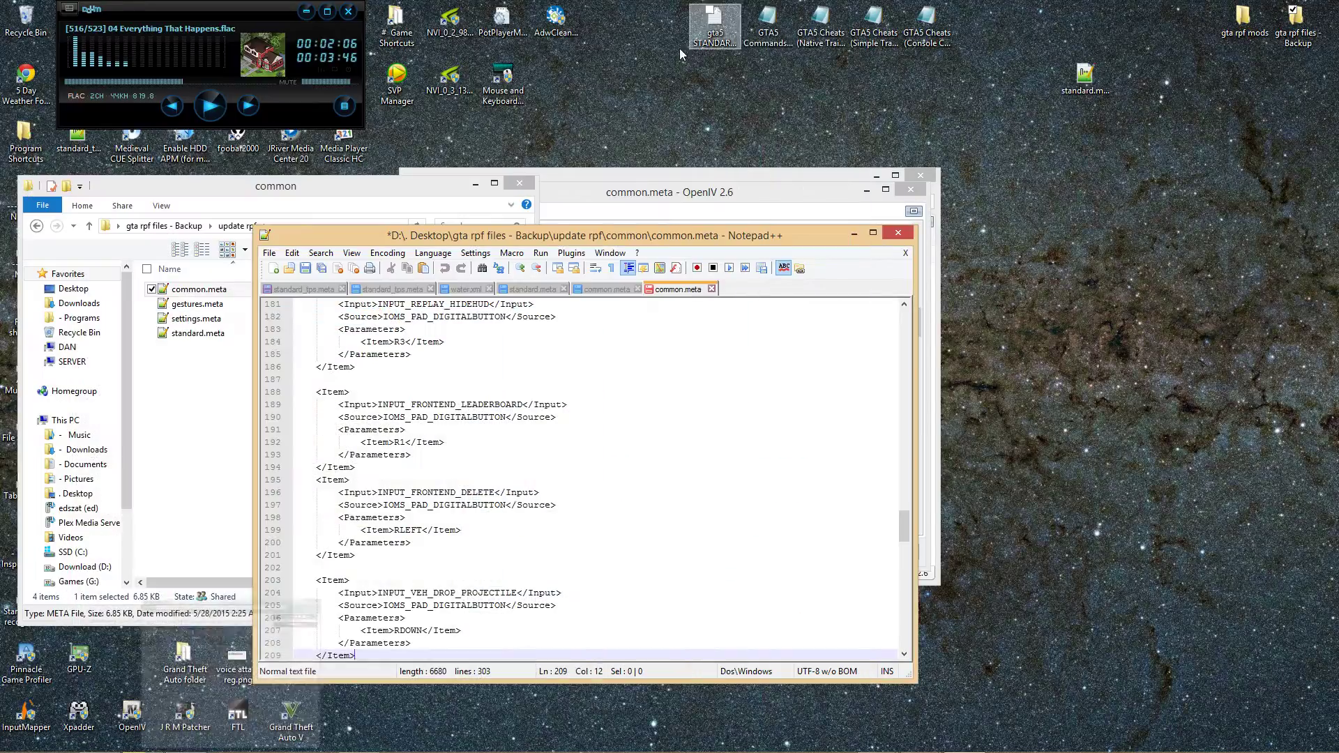
Step: Search common.meta for SOCIAL_CLUB (no match) and dismiss the Find dialog
left_click(321, 253)
left_click(345, 271)
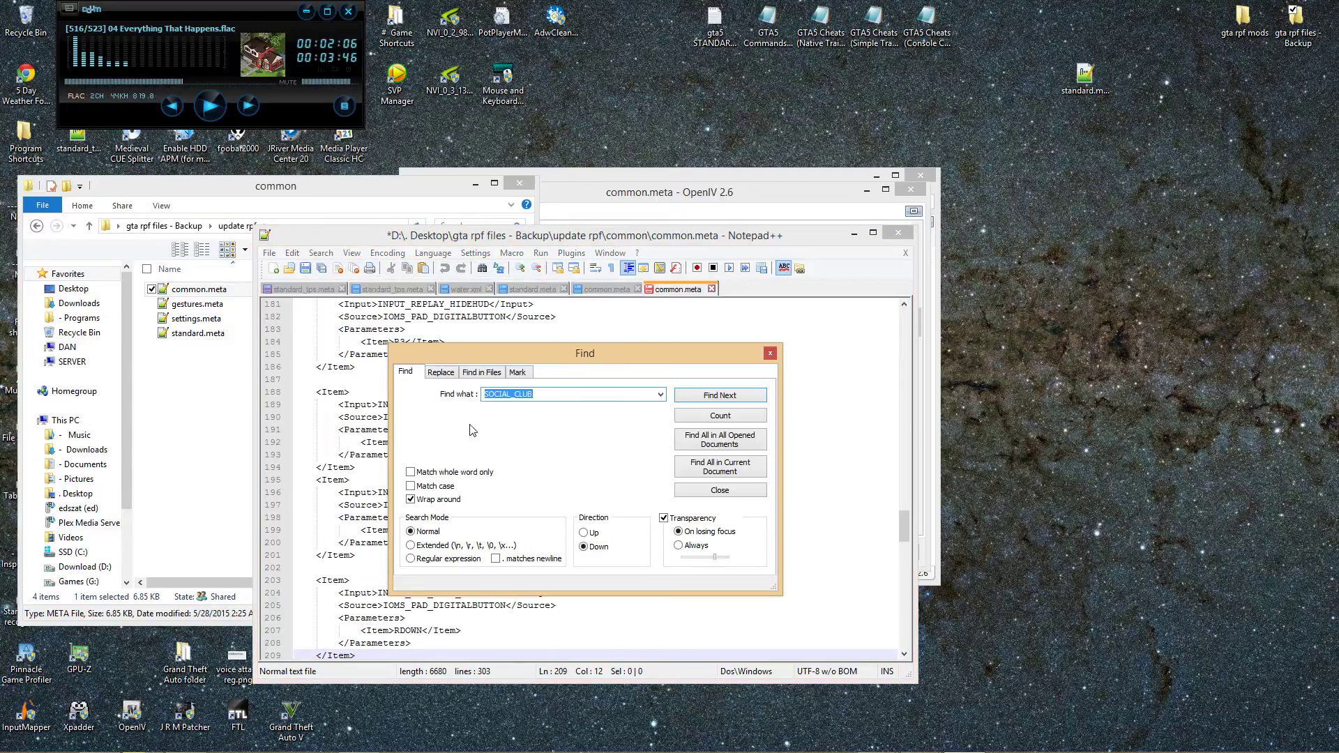
left_click(710, 396)
left_click_drag(598, 358, 961, 369)
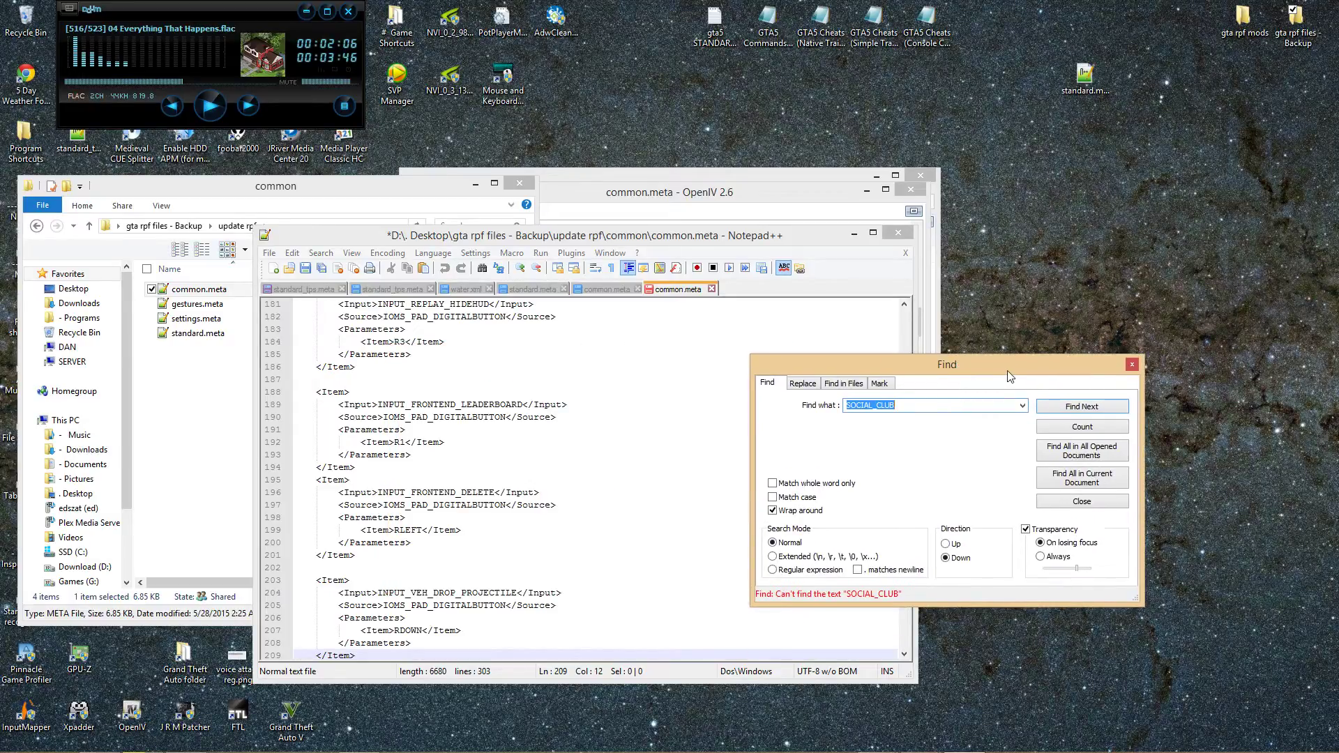
left_click(1130, 364)
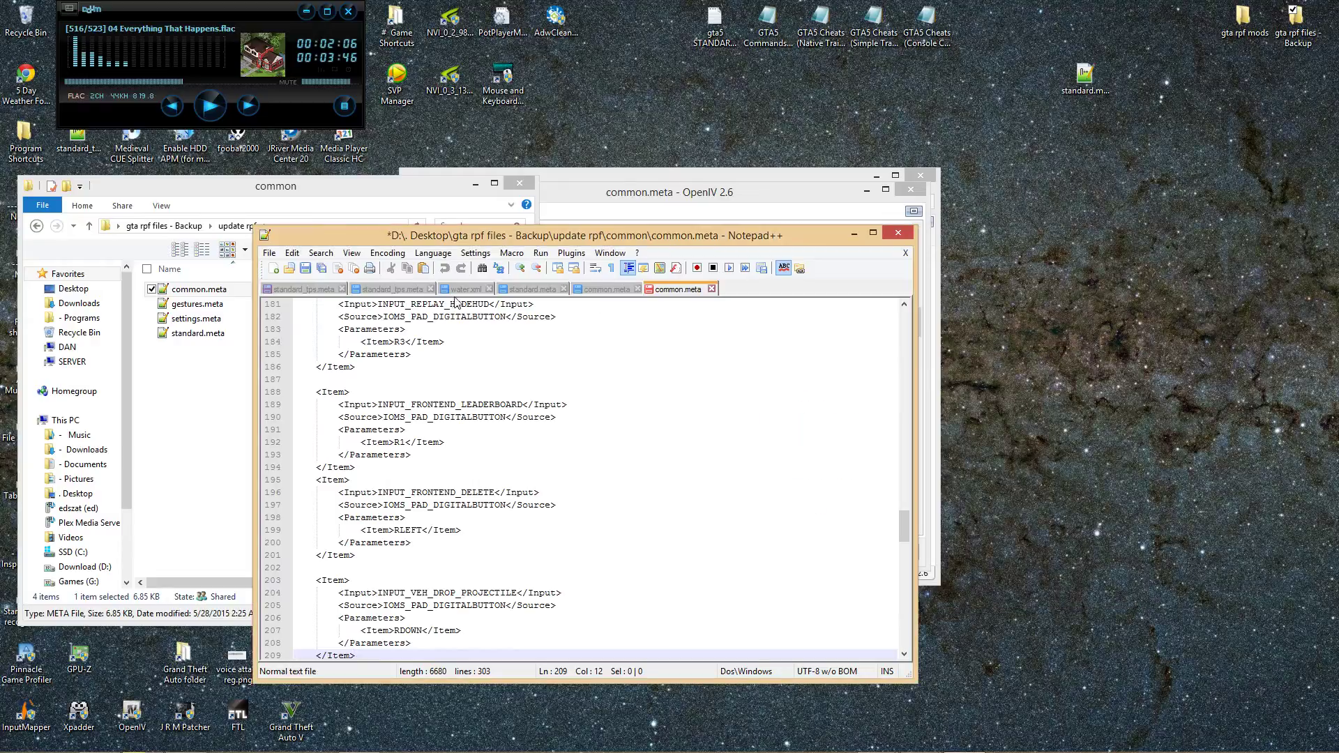
Step: Discard the unsaved standard_tps.meta and return to the common.meta tab
left_click(342, 289)
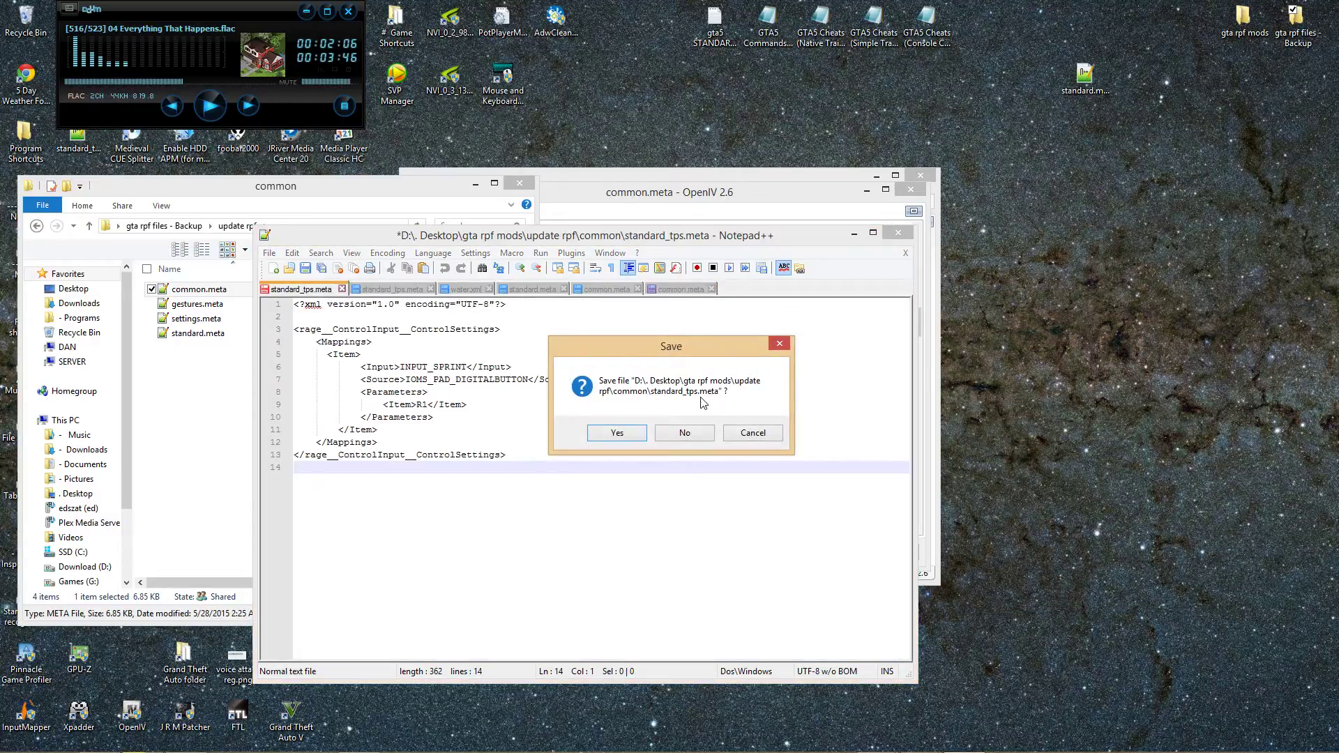
left_click(671, 430)
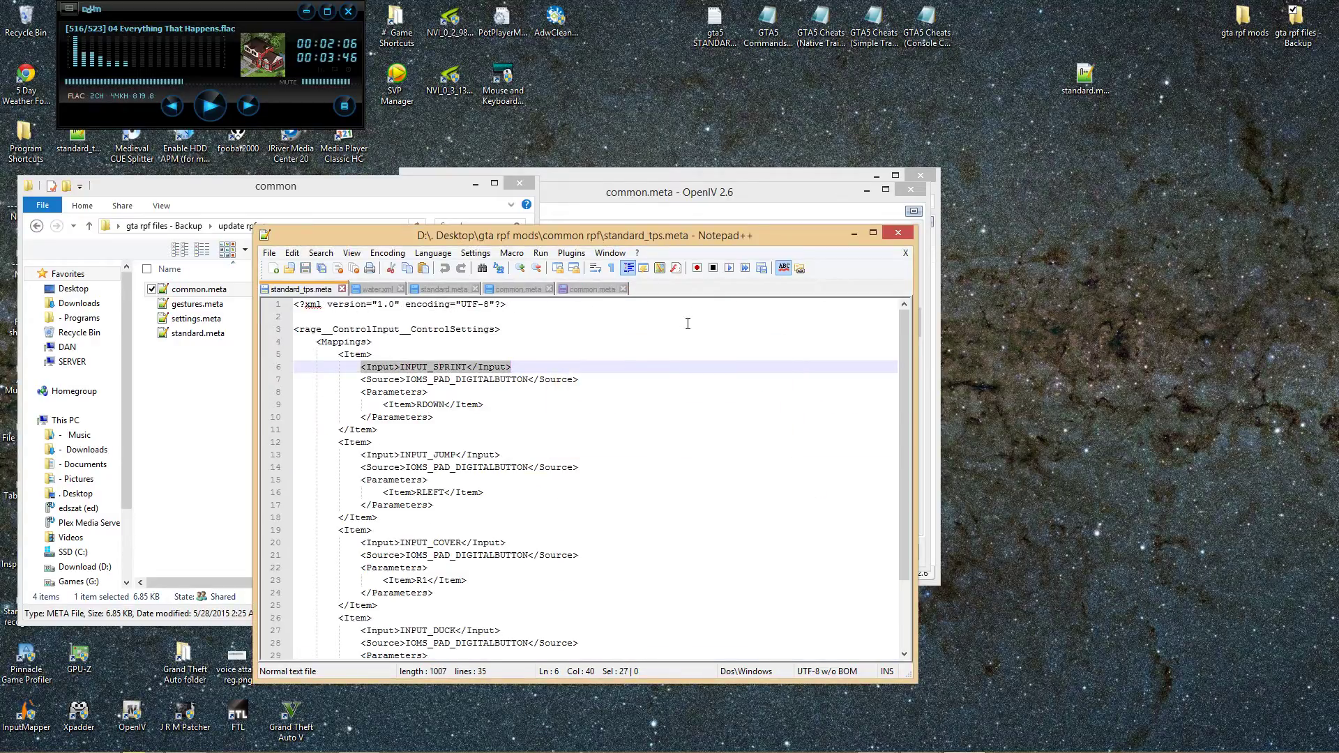
left_click(541, 305)
left_click(596, 288)
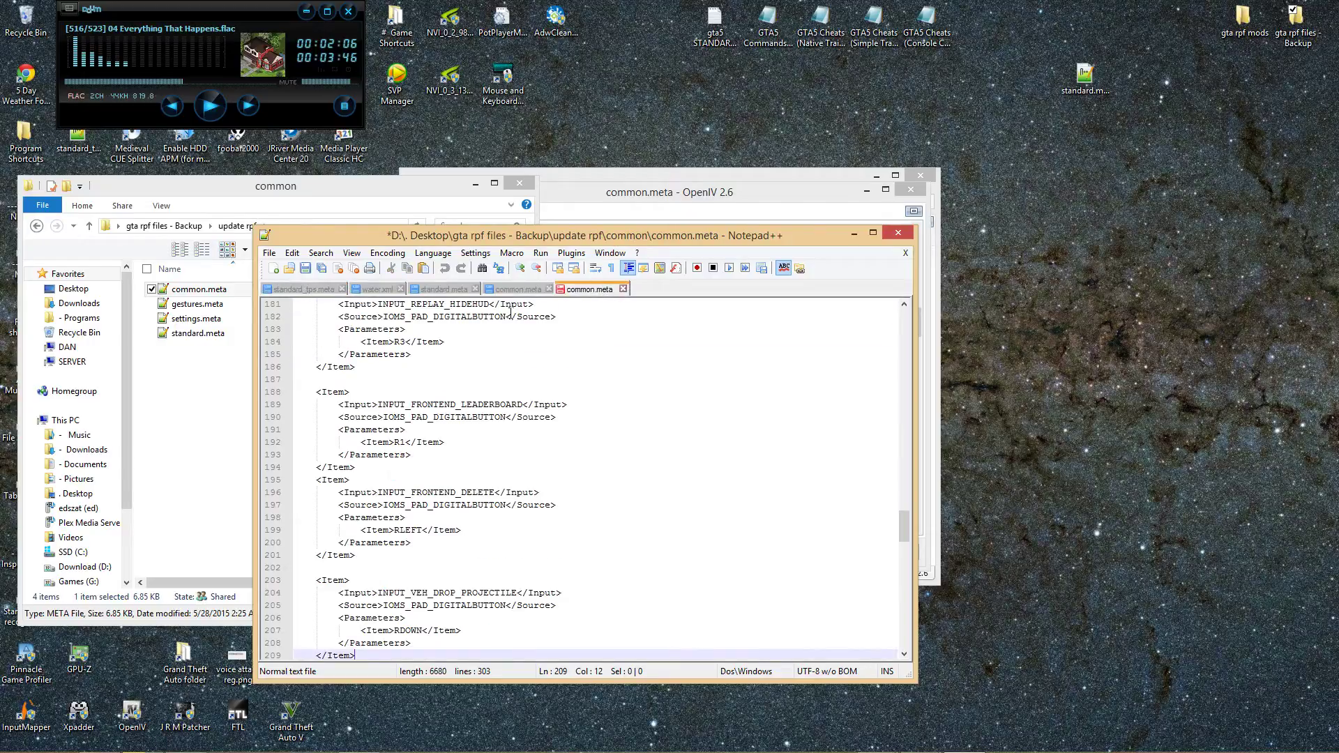
scroll(473, 417, "up", 4)
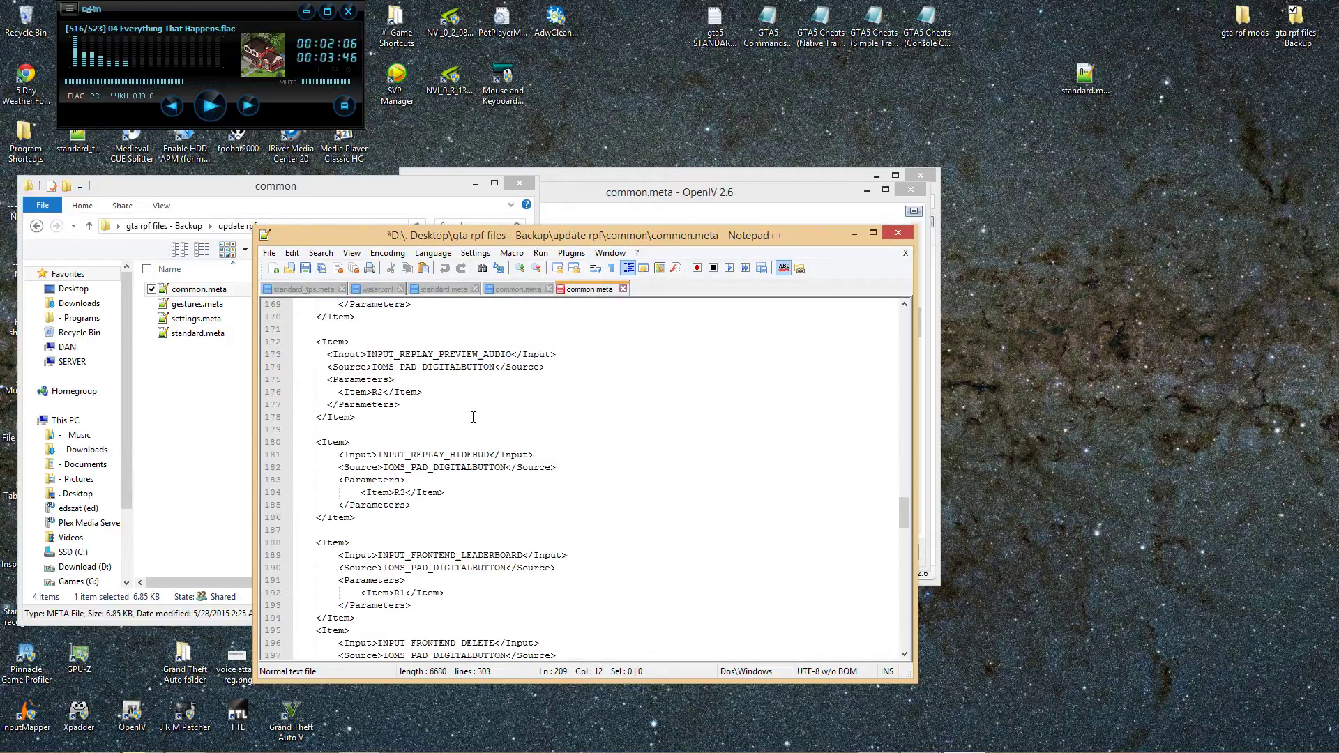
scroll(477, 433, "up", 4)
scroll(475, 433, "up", 3)
scroll(478, 434, "up", 4)
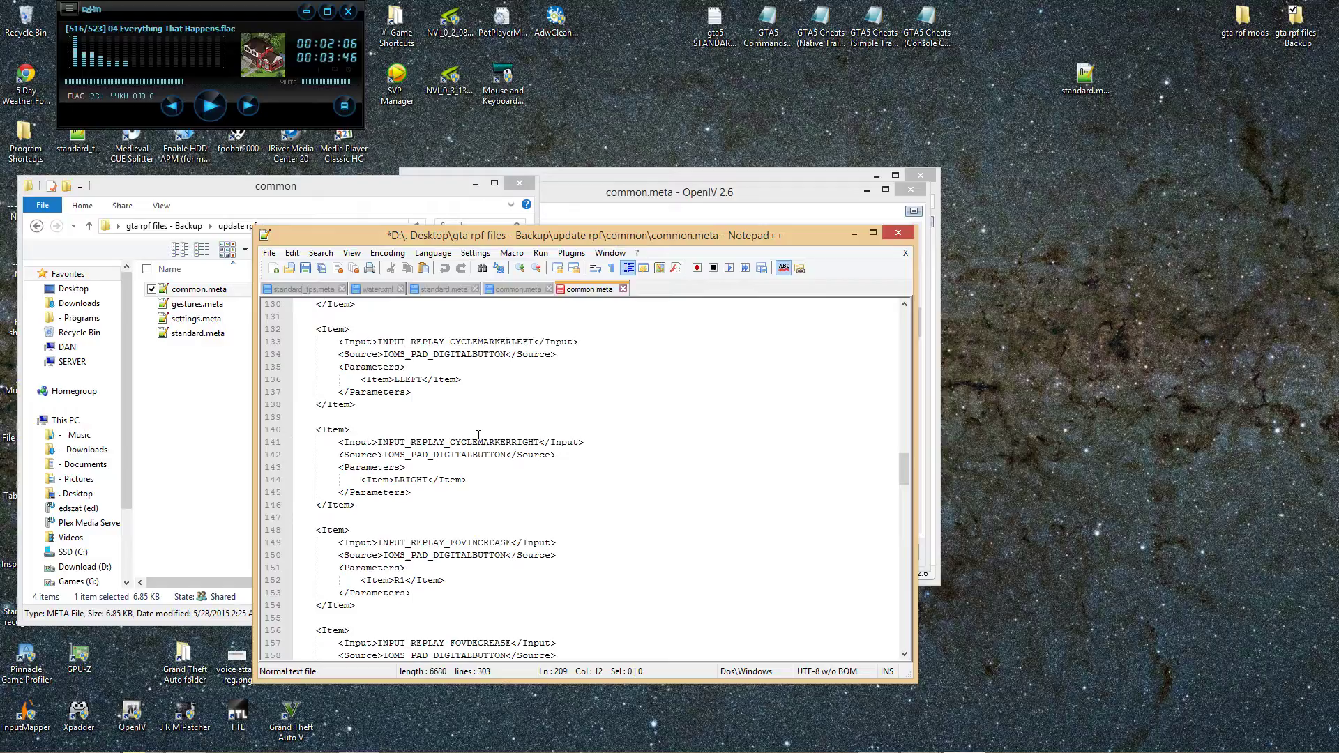
scroll(478, 435, "up", 3)
scroll(477, 436, "up", 1)
scroll(479, 436, "up", 2)
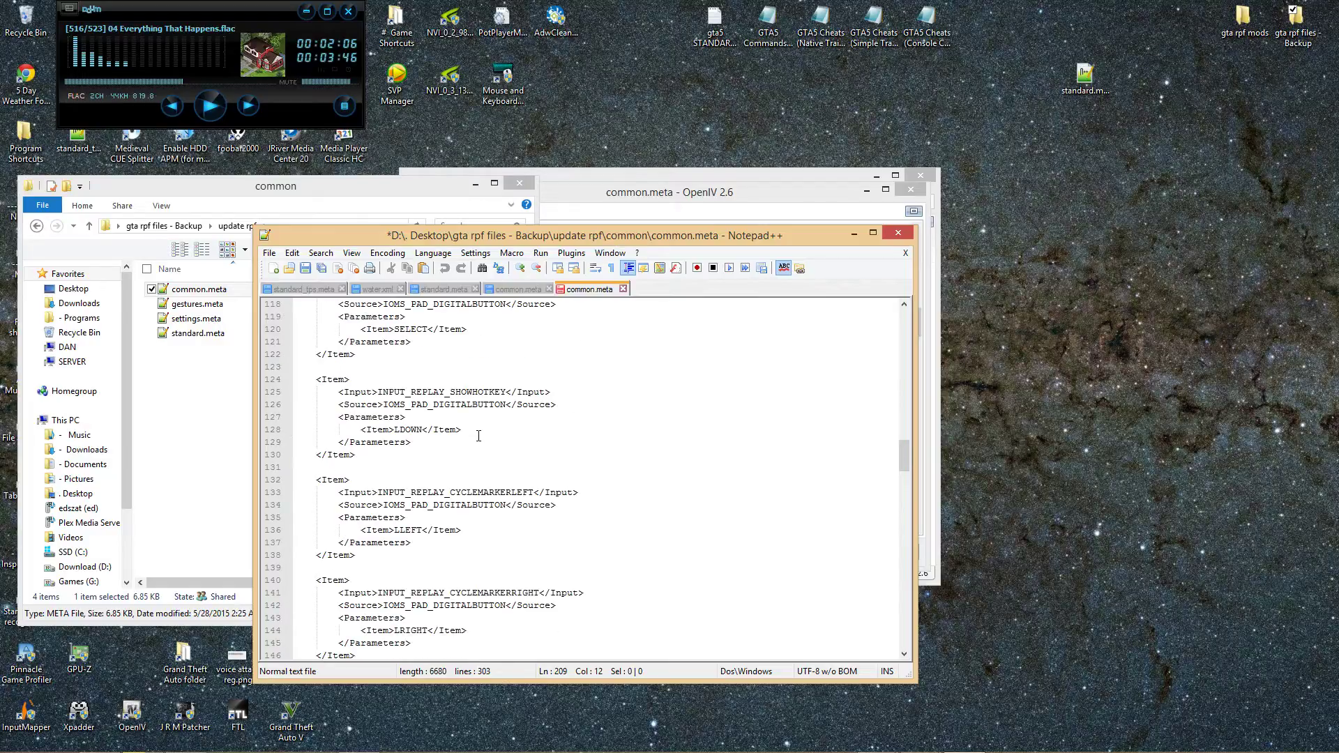
scroll(478, 436, "up", 4)
scroll(478, 436, "up", 4)
scroll(477, 435, "up", 4)
scroll(479, 435, "up", 5)
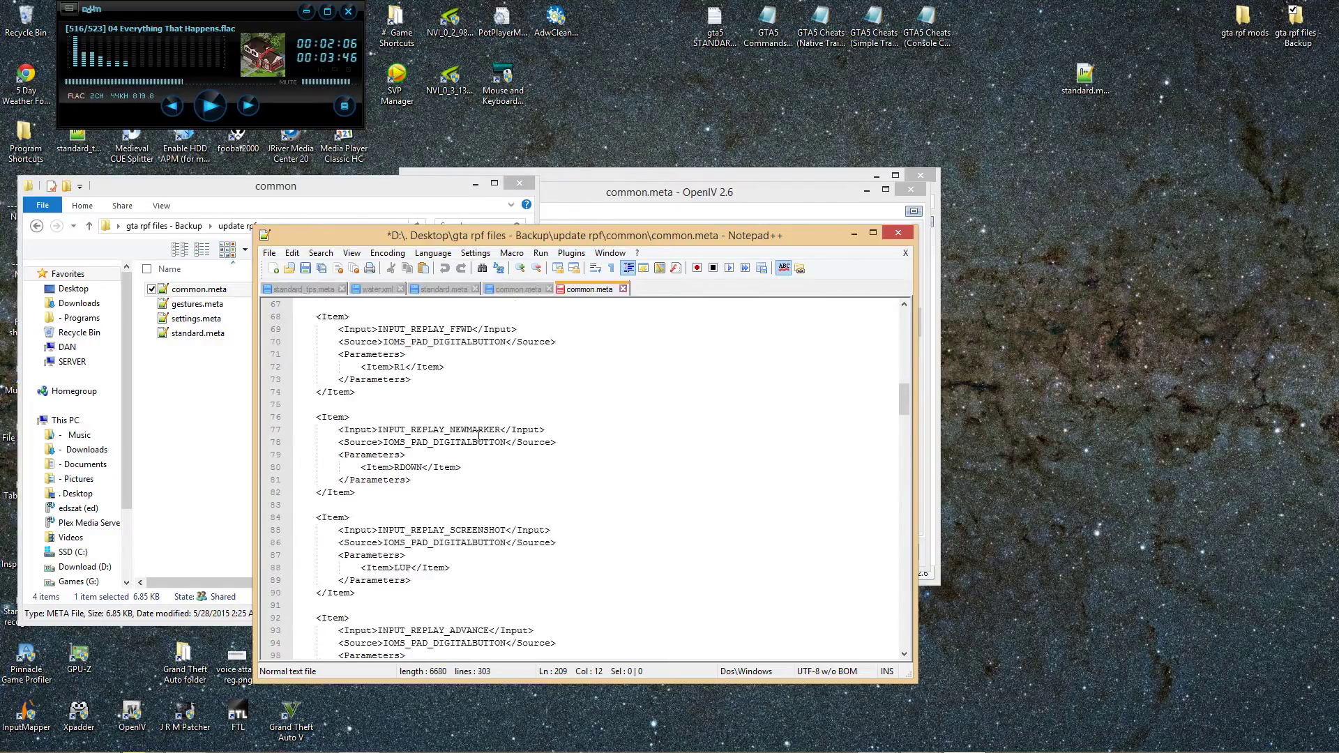
scroll(478, 436, "up", 1)
scroll(473, 438, "up", 5)
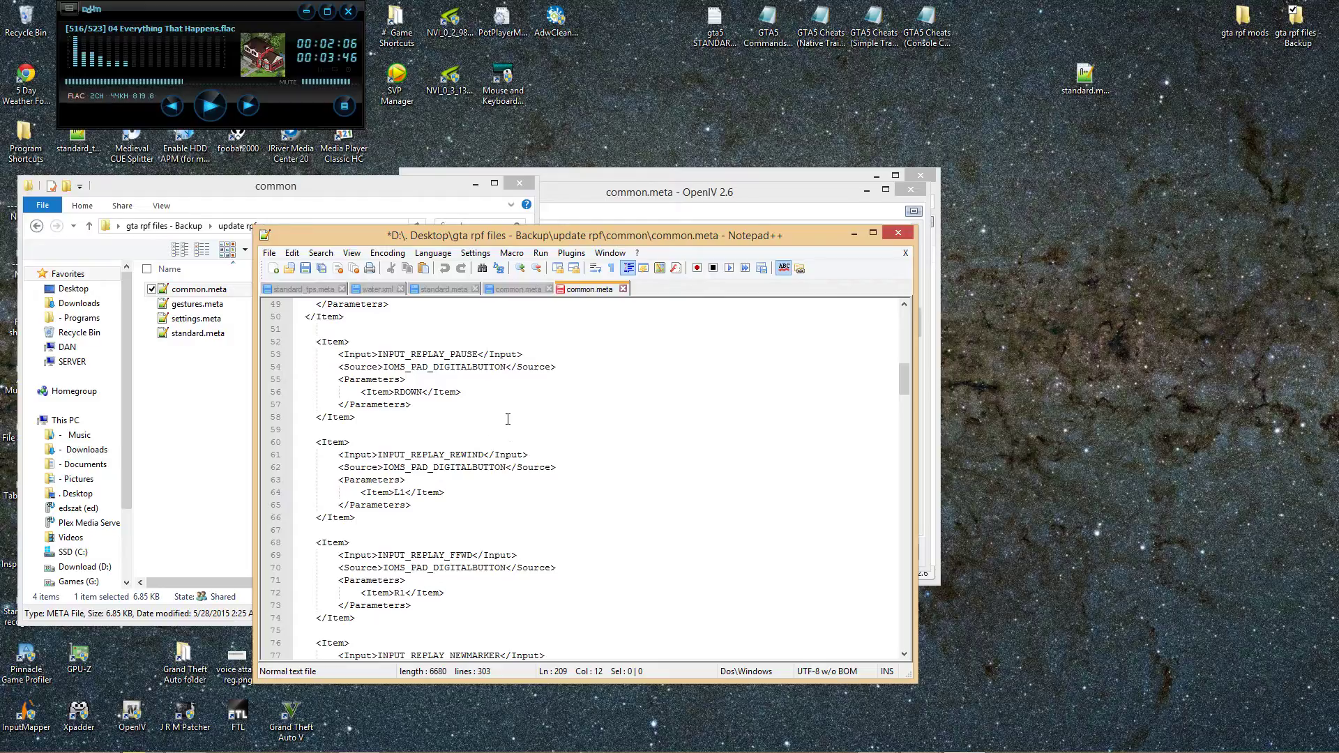
scroll(508, 419, "down", 7)
scroll(511, 424, "down", 7)
scroll(512, 439, "down", 7)
scroll(524, 448, "down", 7)
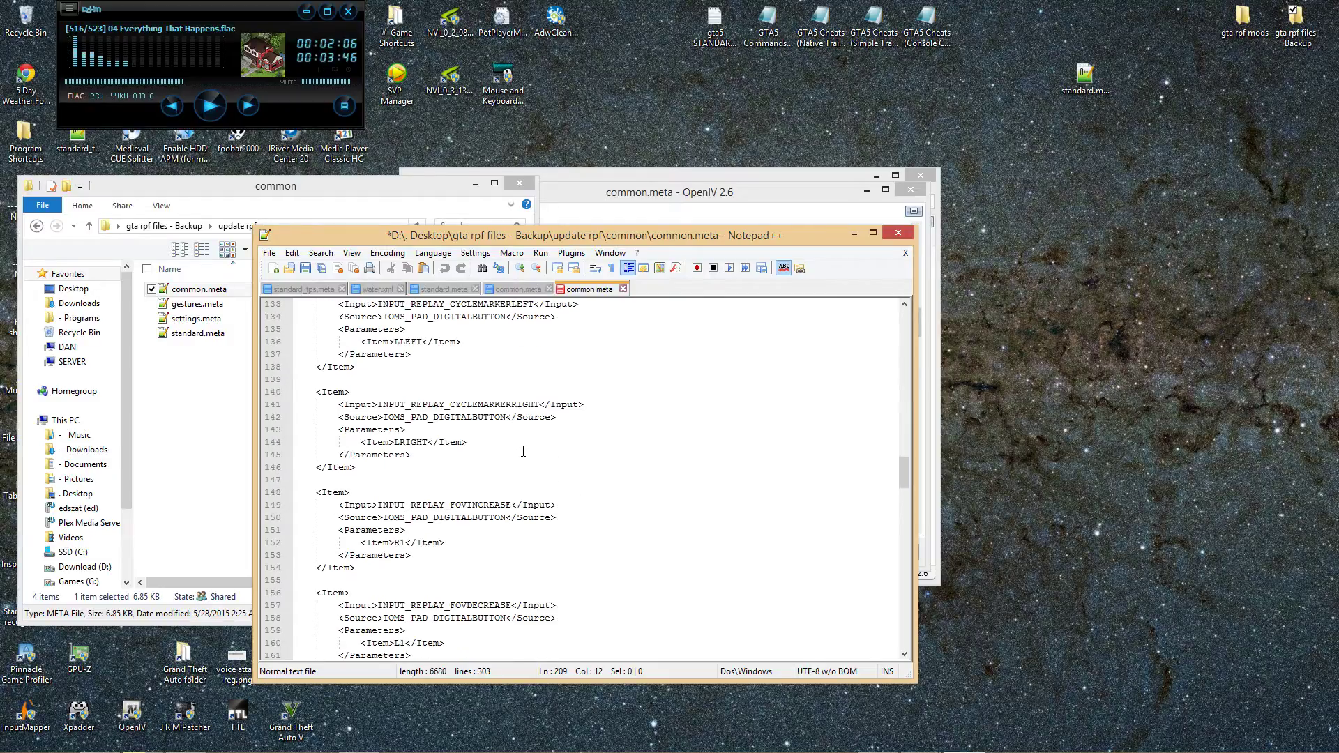
scroll(523, 450, "down", 5)
scroll(523, 451, "down", 5)
scroll(523, 452, "down", 5)
scroll(524, 451, "down", 5)
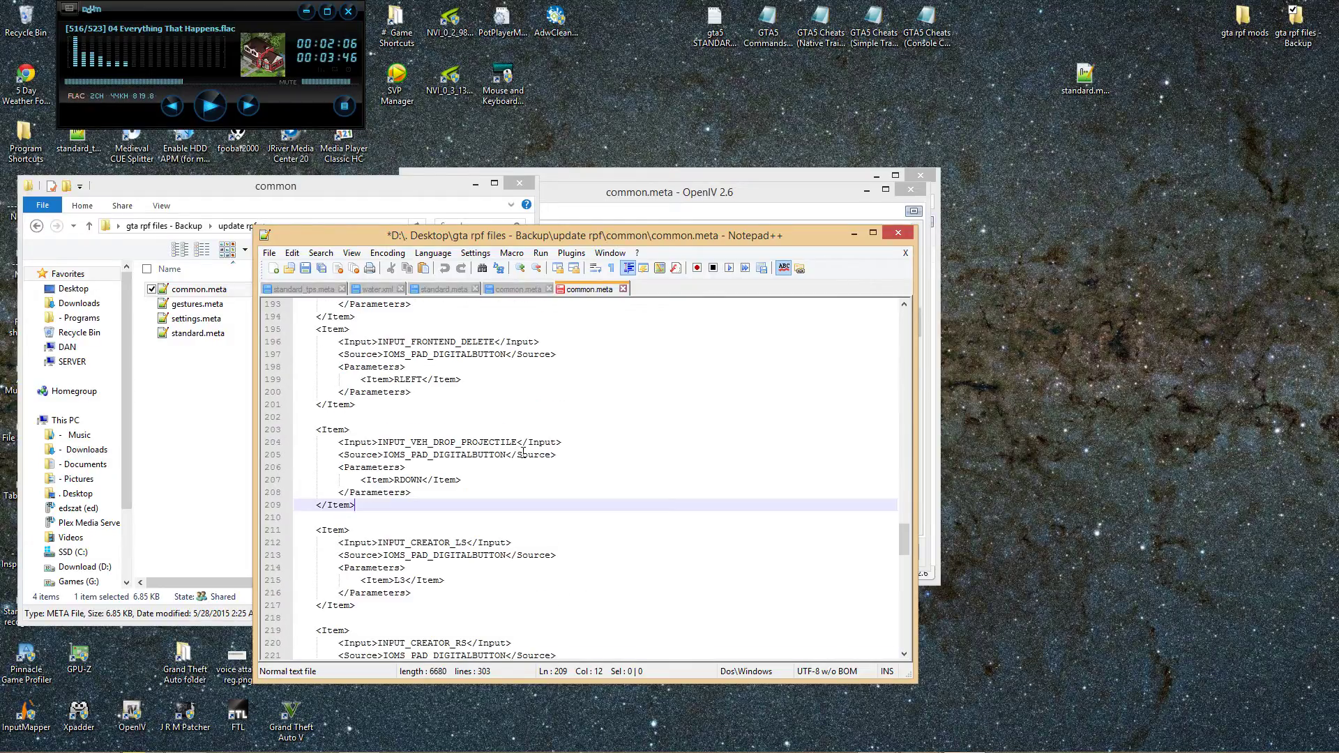
scroll(481, 419, "down", 4)
scroll(500, 493, "down", 4)
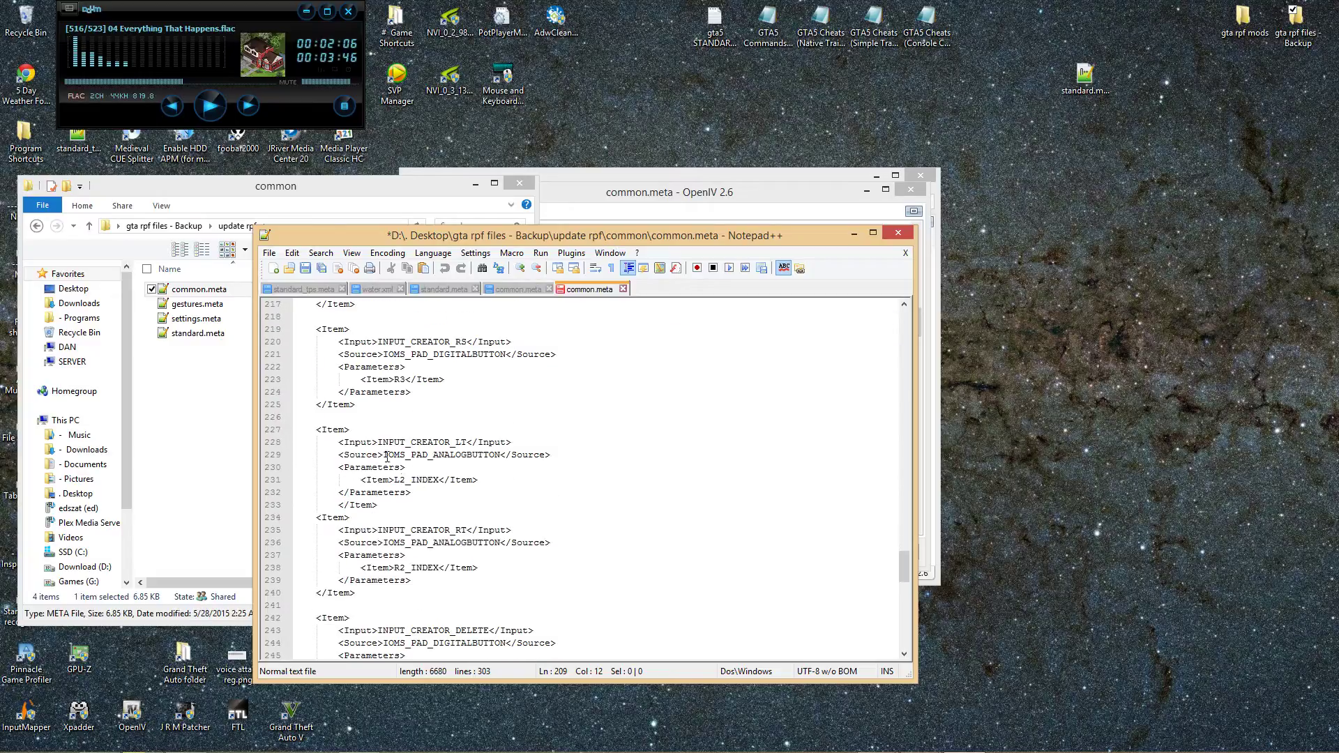
scroll(385, 454, "down", 4)
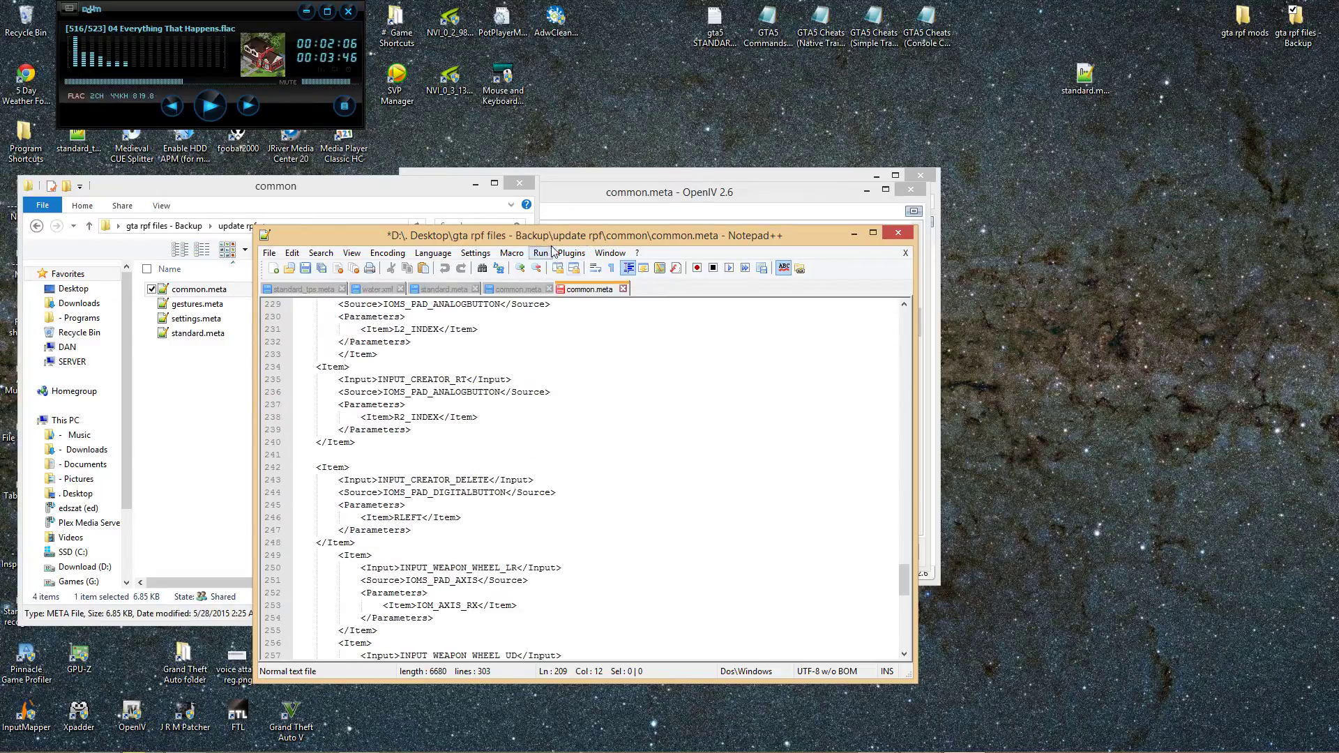
left_click_drag(557, 235, 723, 234)
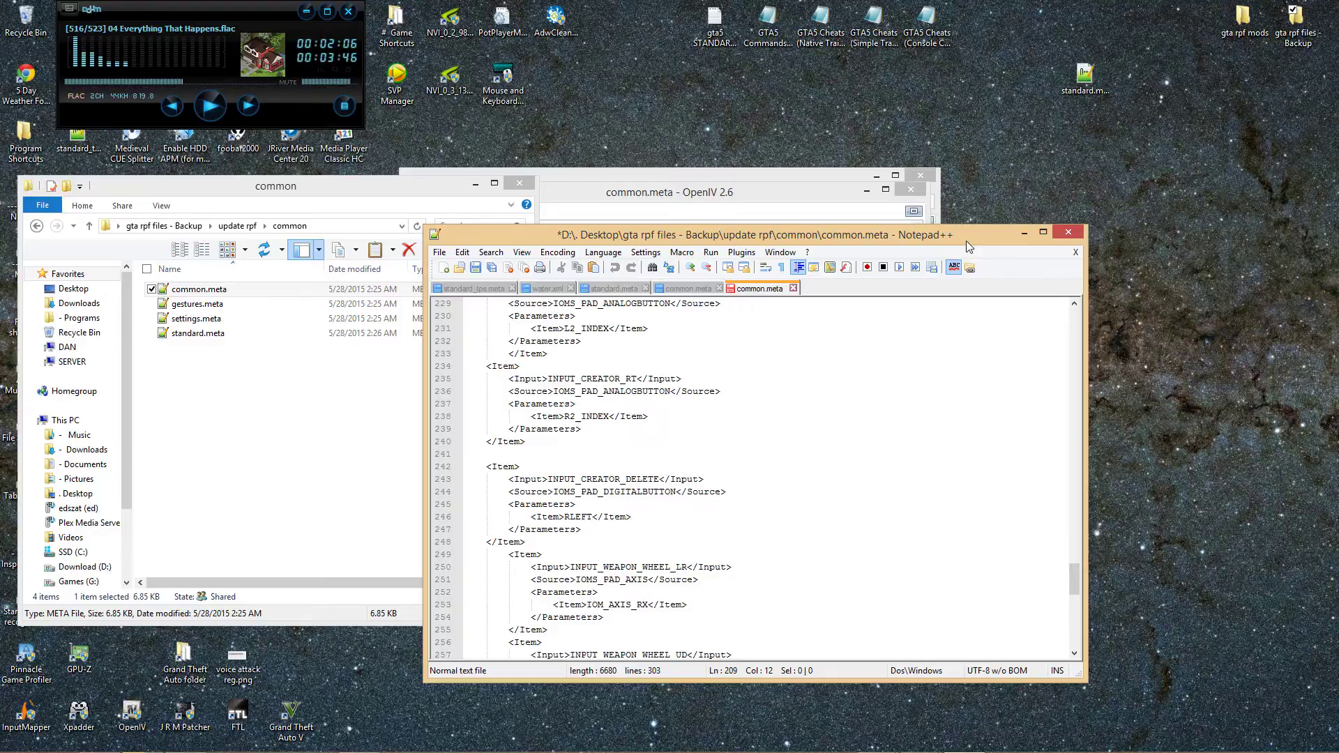
Step: Close Notepad++, go up to the backup's common rpf folder and open standard_tps.meta
left_click(1068, 234)
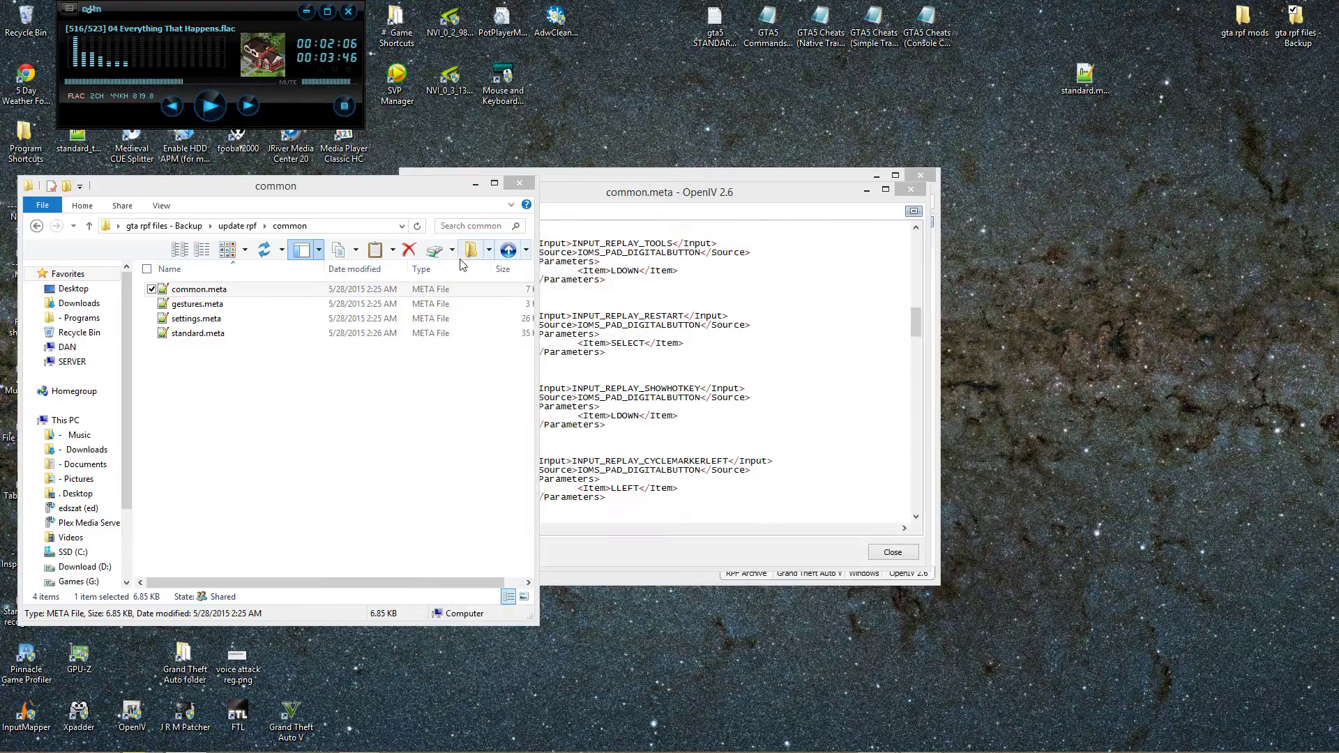
left_click_drag(279, 191, 536, 207)
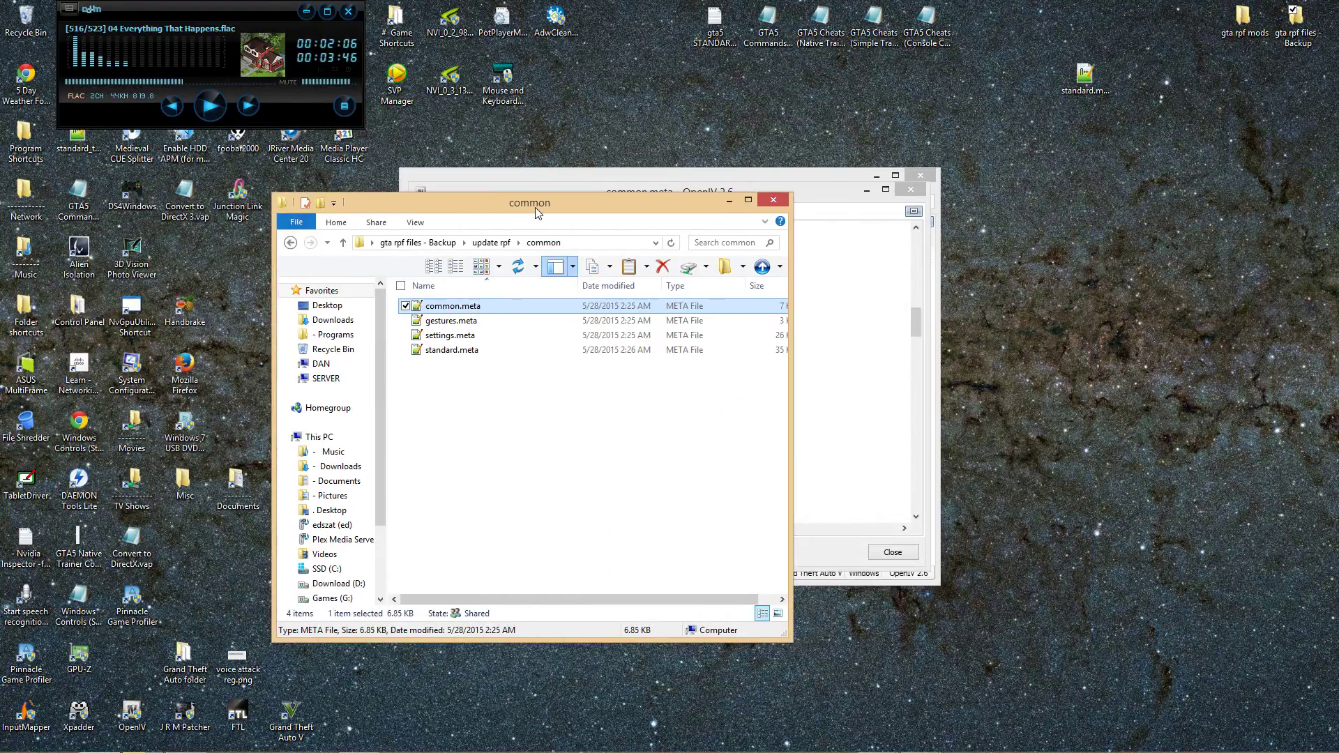
key("BackSpace")
key("BackSpace")
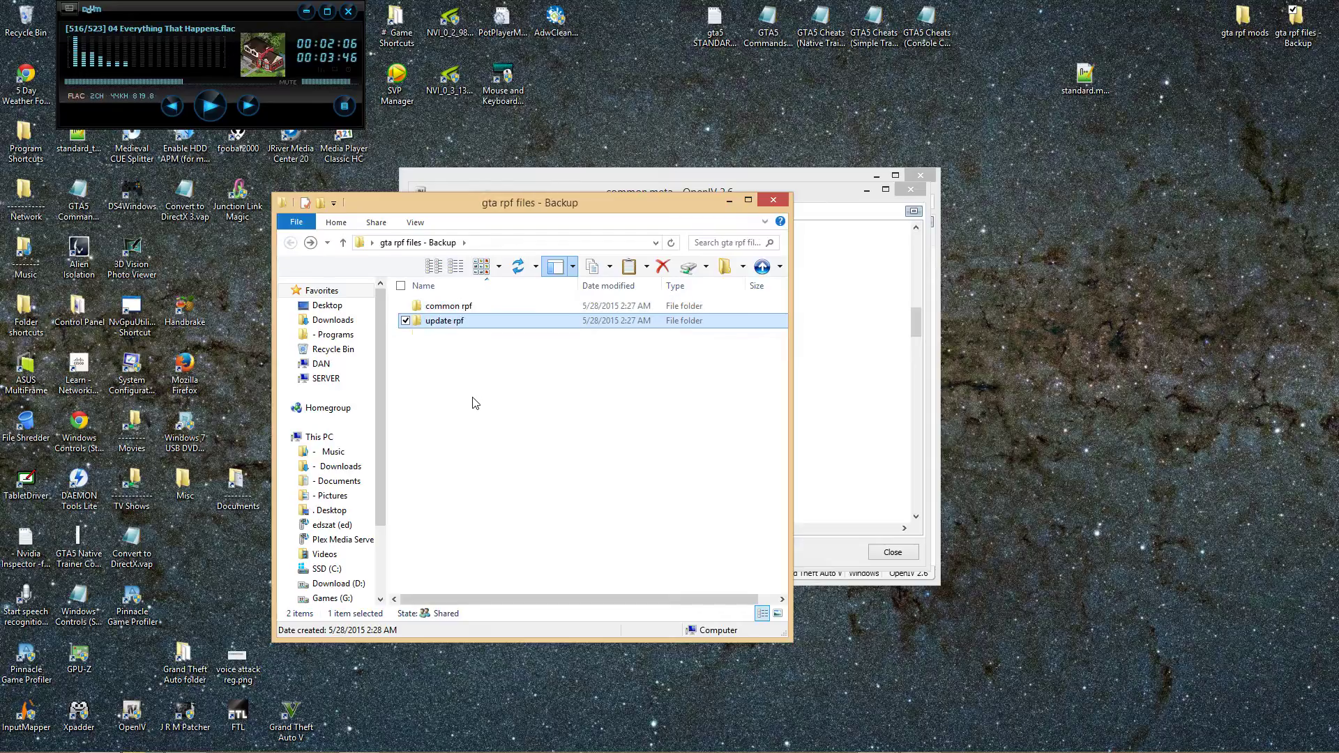
left_click(457, 311)
double_click(456, 312)
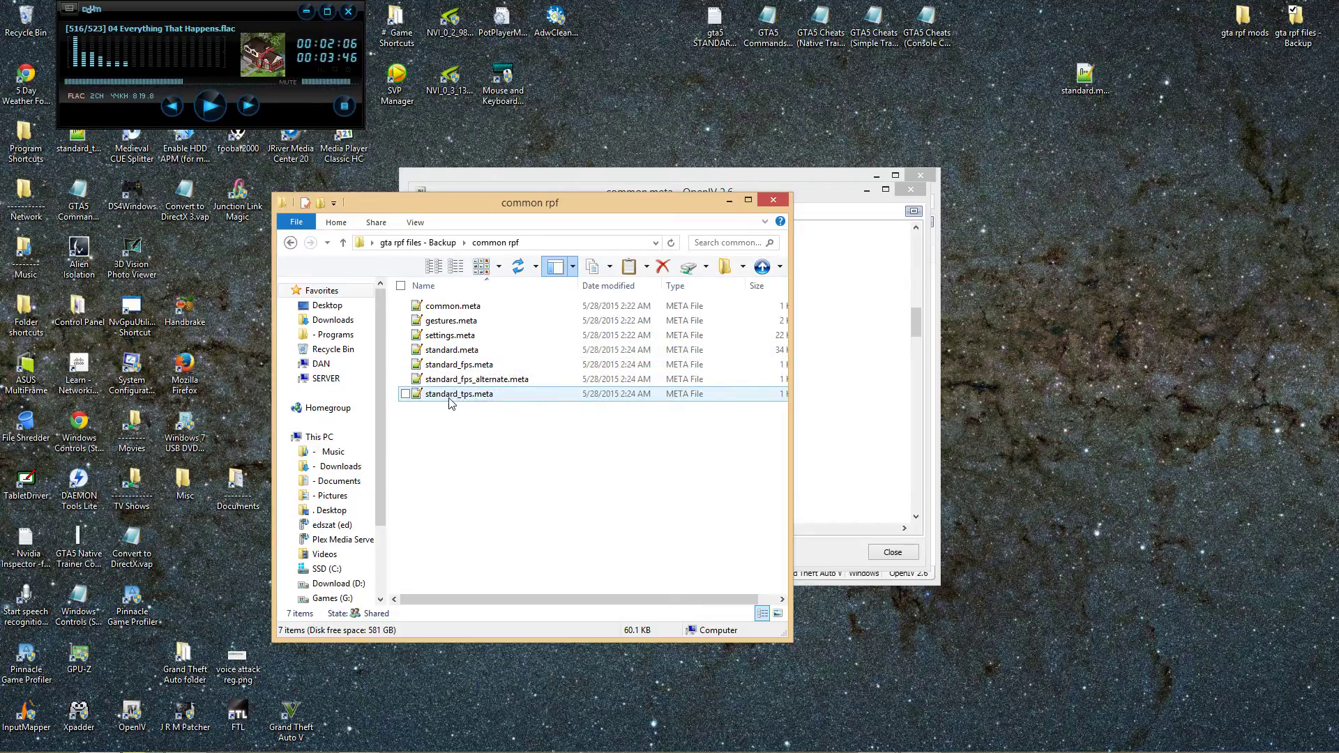
mouse_move(459, 395)
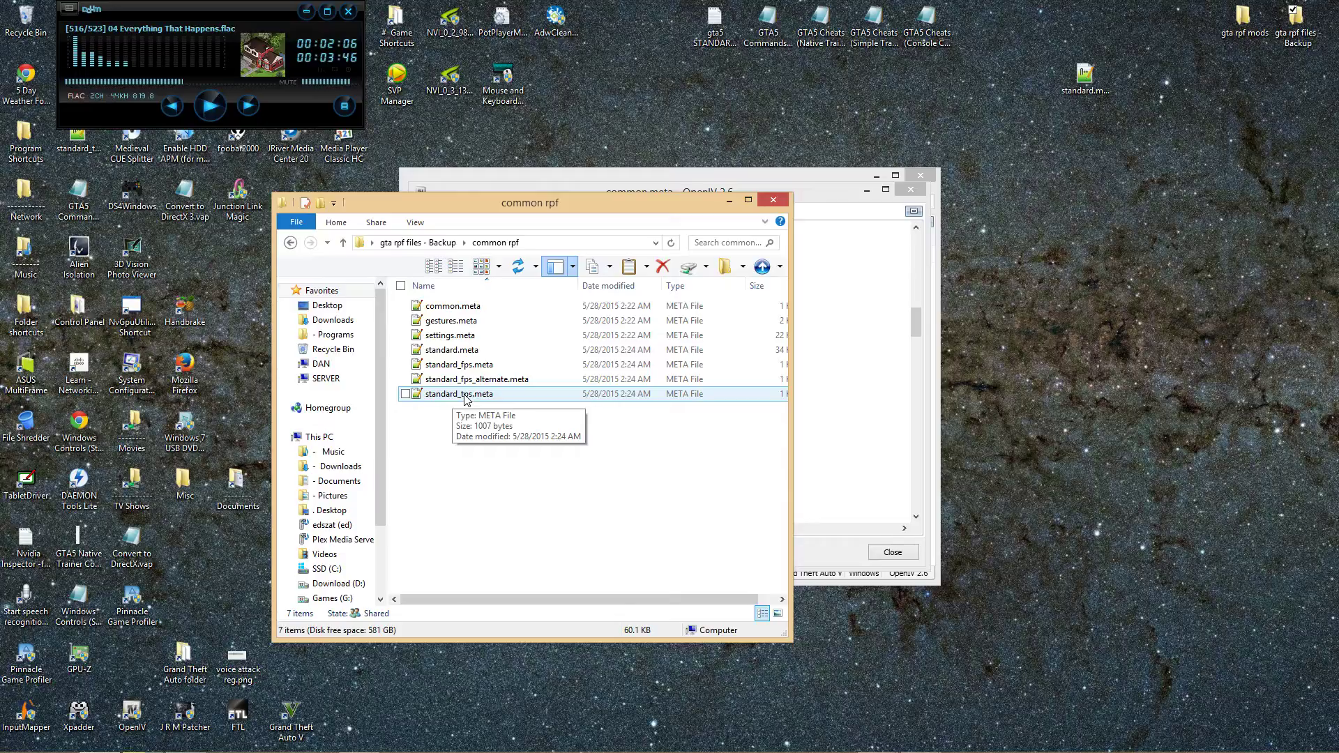
double_click(465, 396)
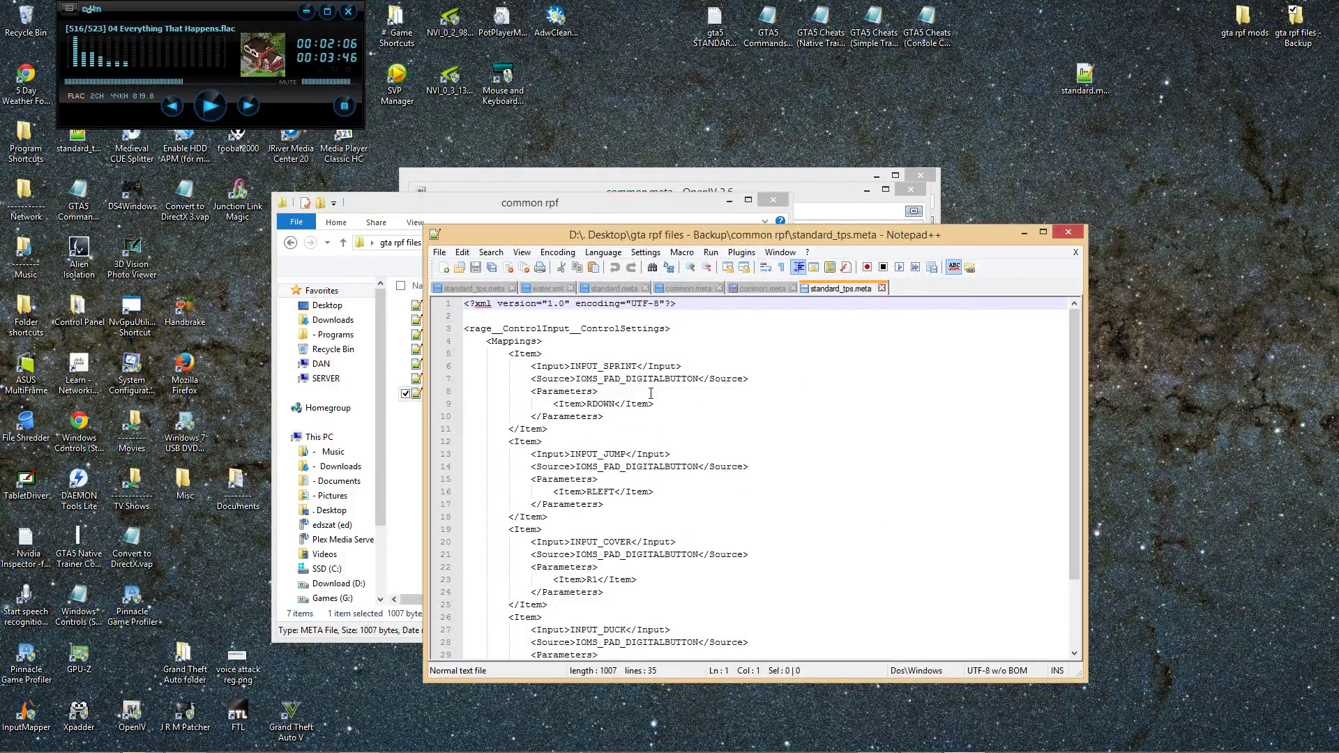
scroll(646, 392, "down", 2)
scroll(621, 410, "up", 2)
scroll(627, 634, "down", 2)
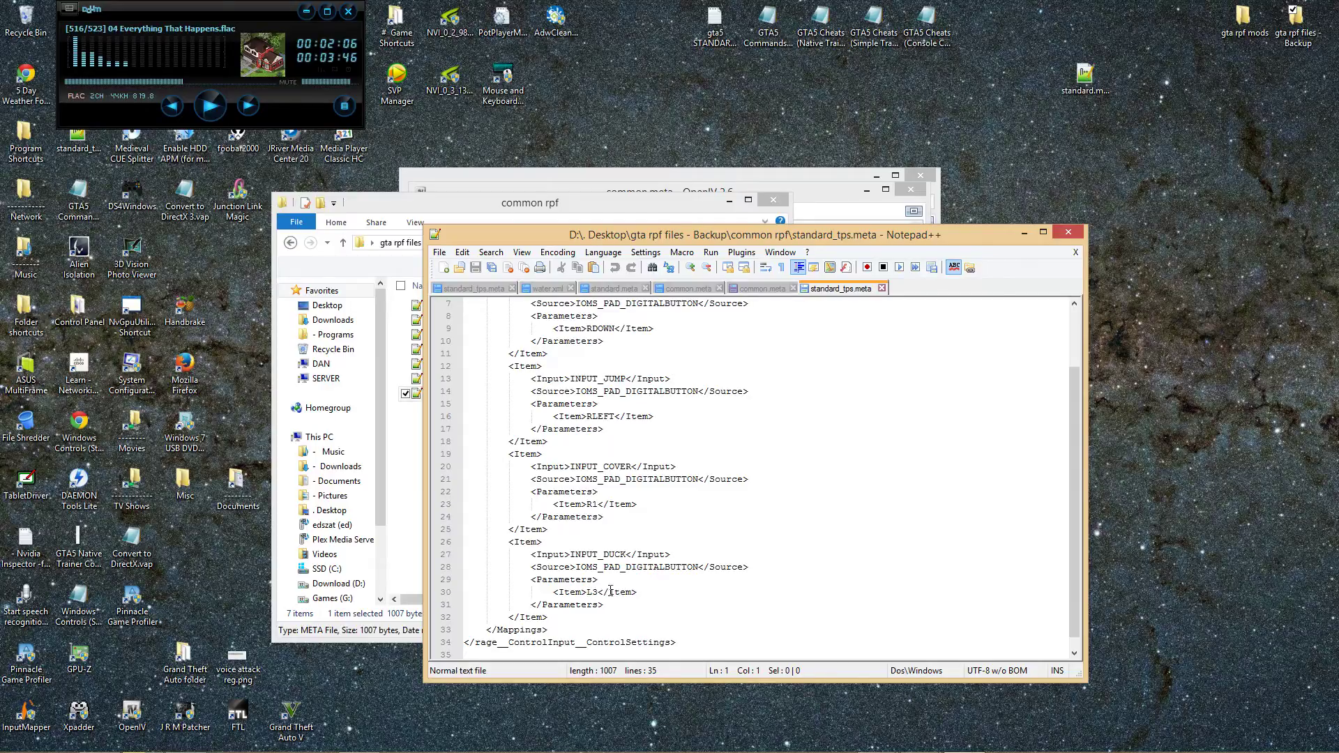
scroll(620, 574, "down", 1)
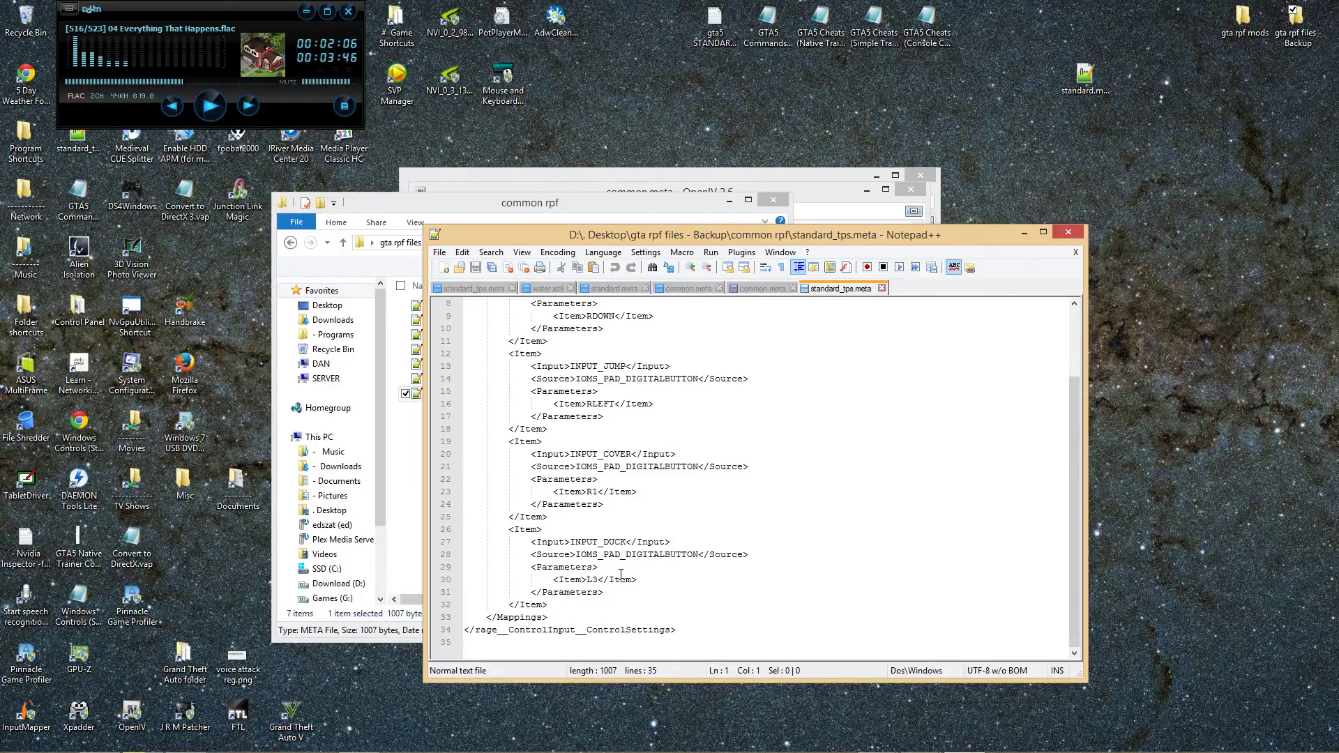
scroll(616, 578, "up", 3)
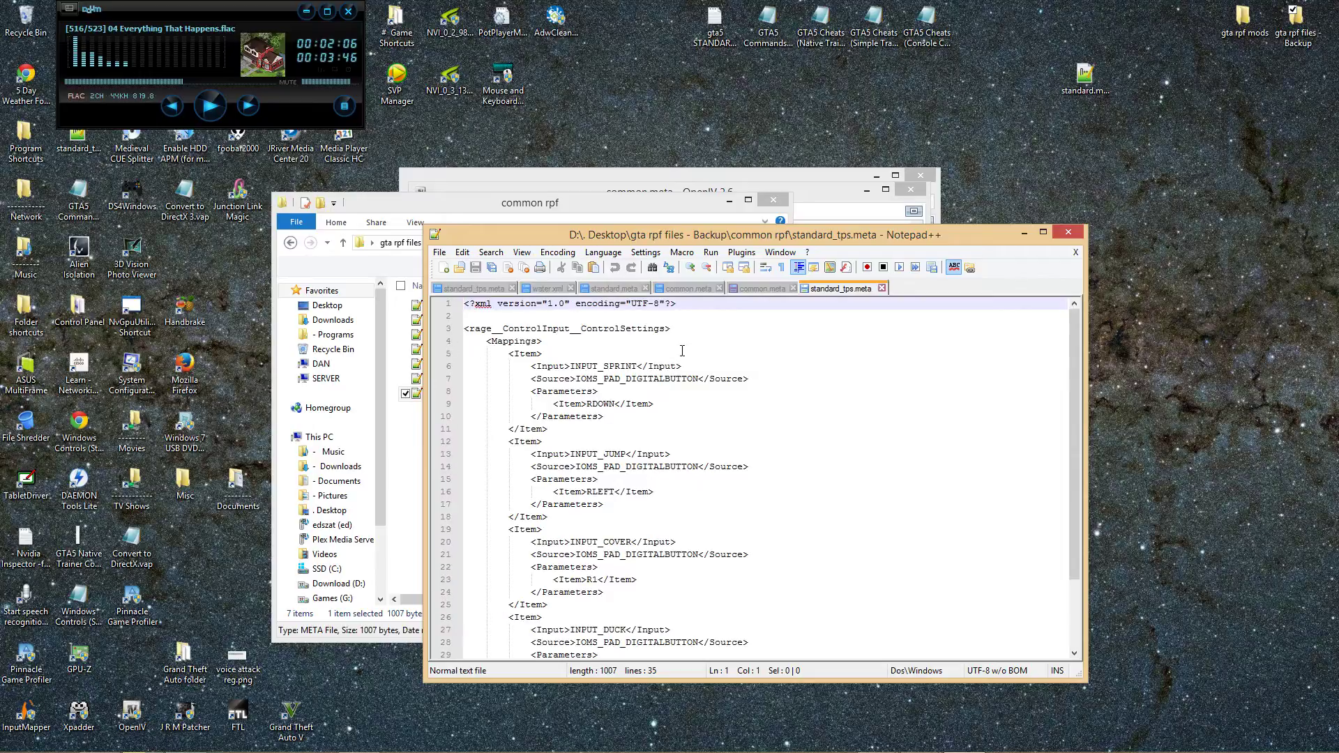
scroll(595, 475, "down", 3)
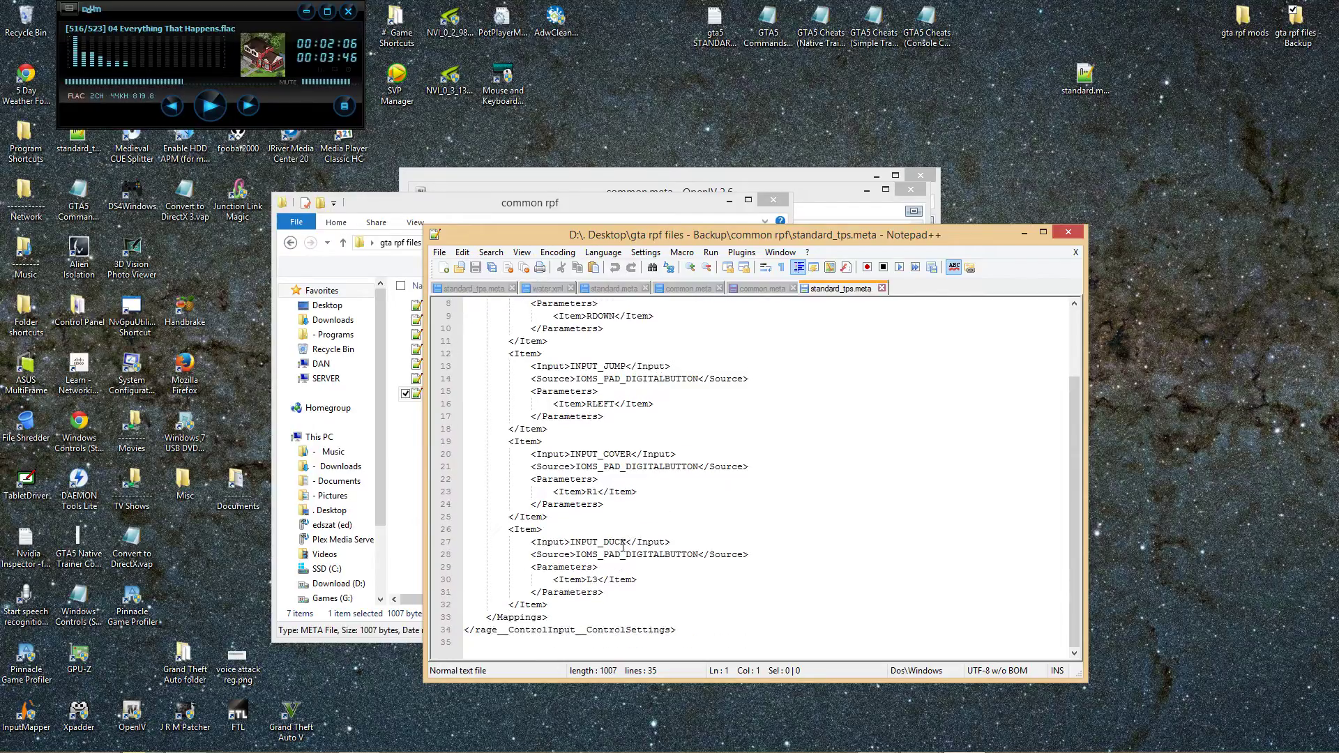
scroll(734, 461, "up", 3)
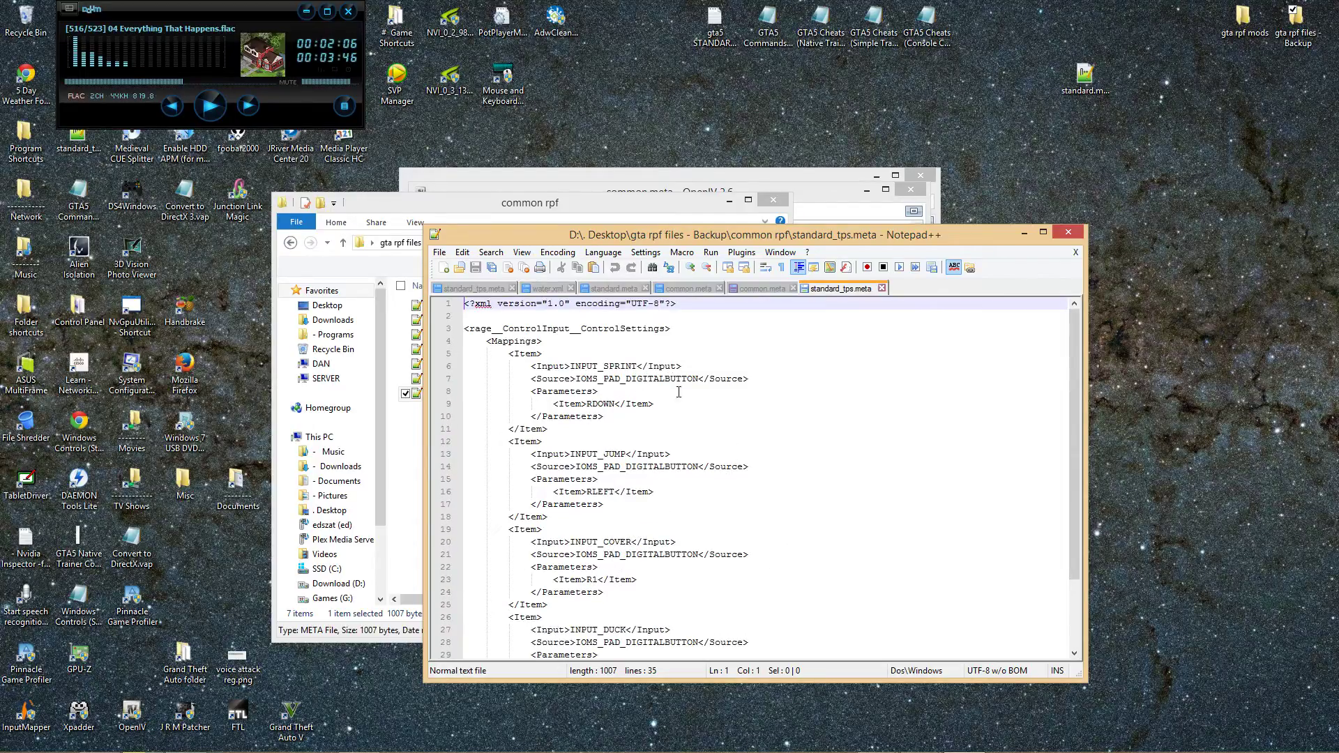
Step: Close the standard_tps.meta editor, the backup folder window and OpenIV's common.meta viewer
left_click(1072, 235)
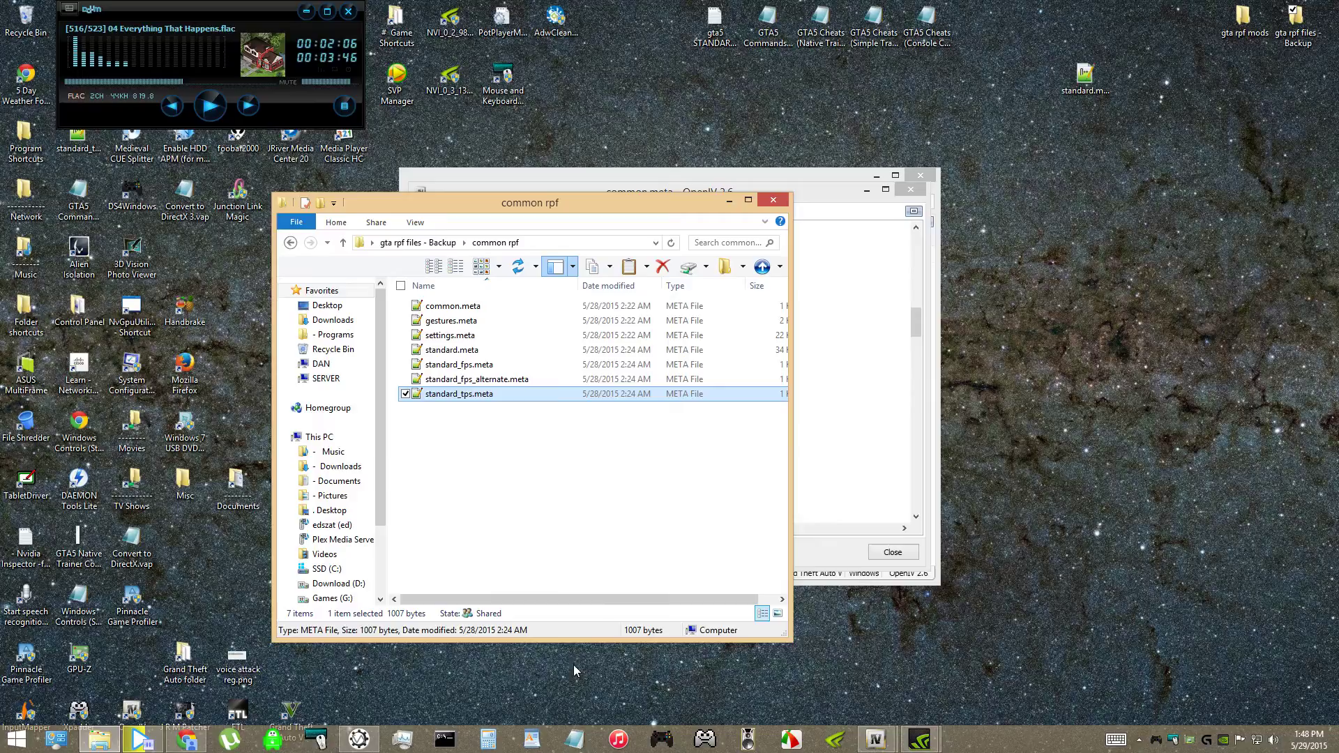
left_click(772, 205)
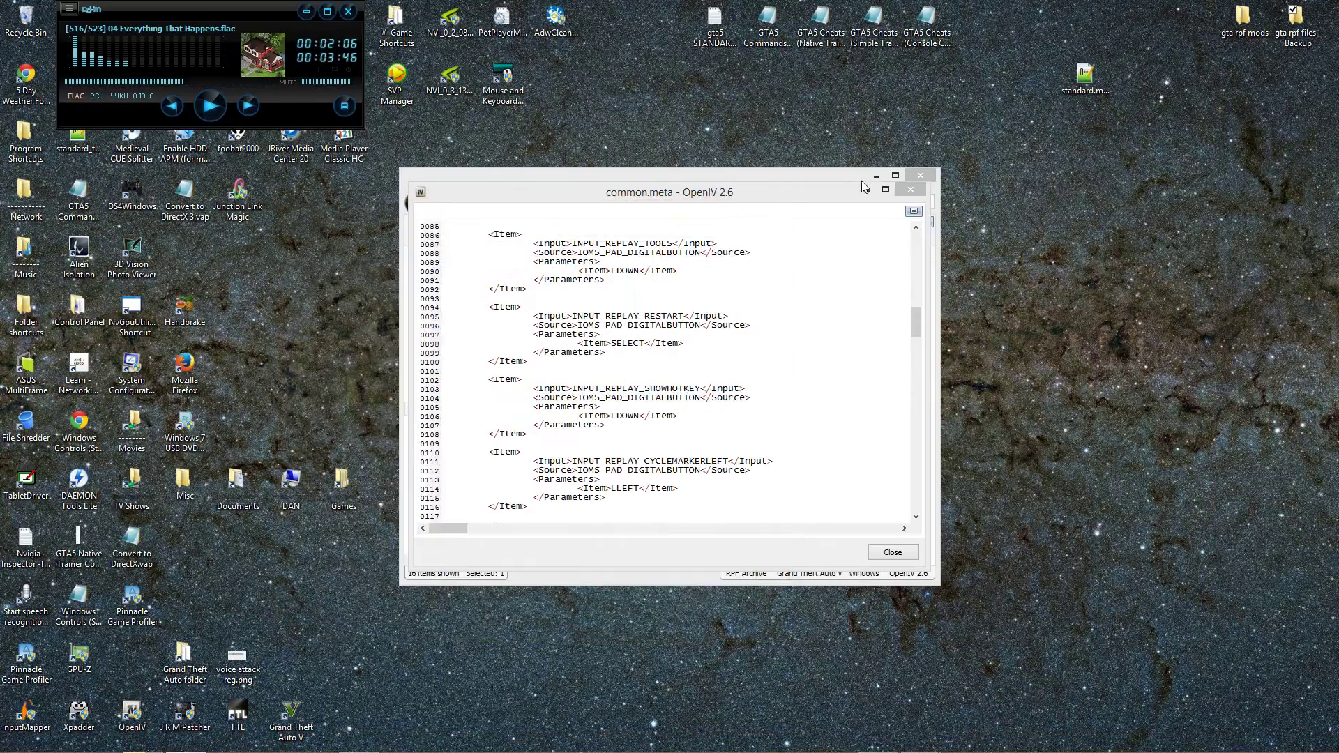
left_click(742, 362)
scroll(742, 362, "down", 4)
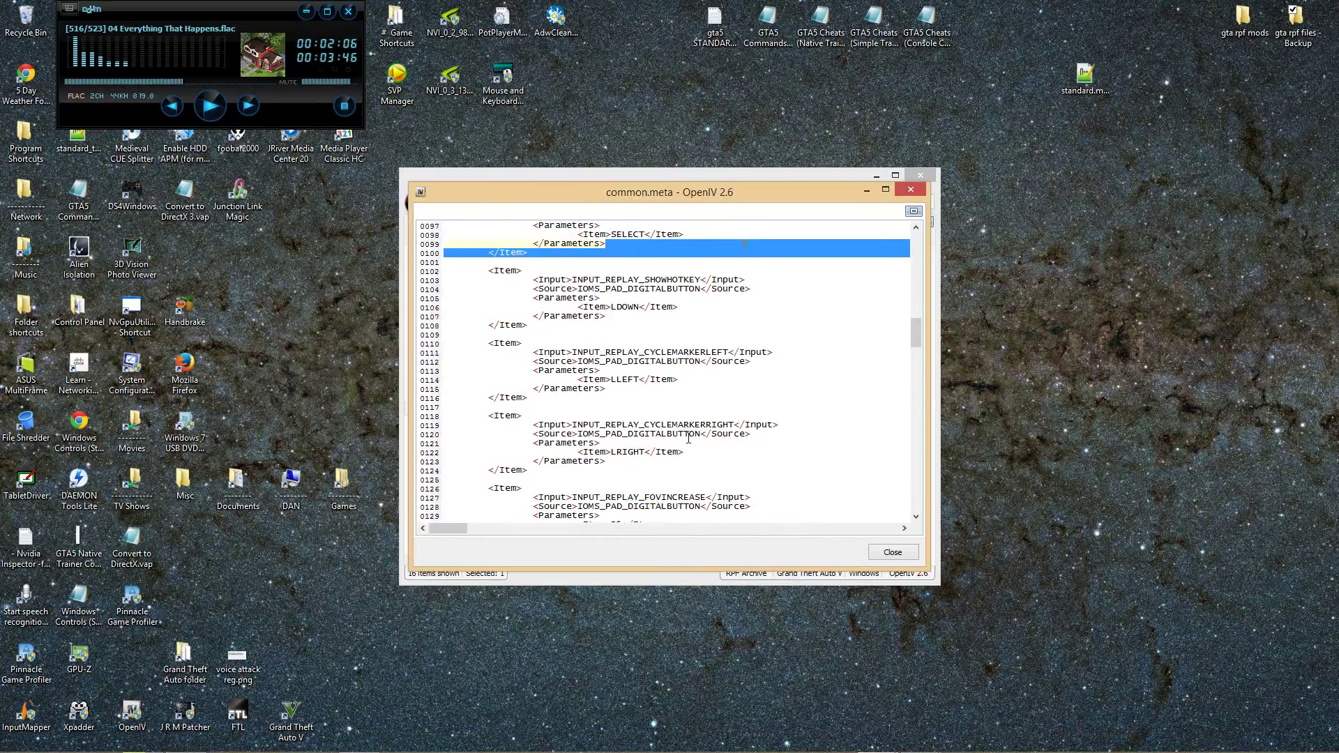
left_click(892, 551)
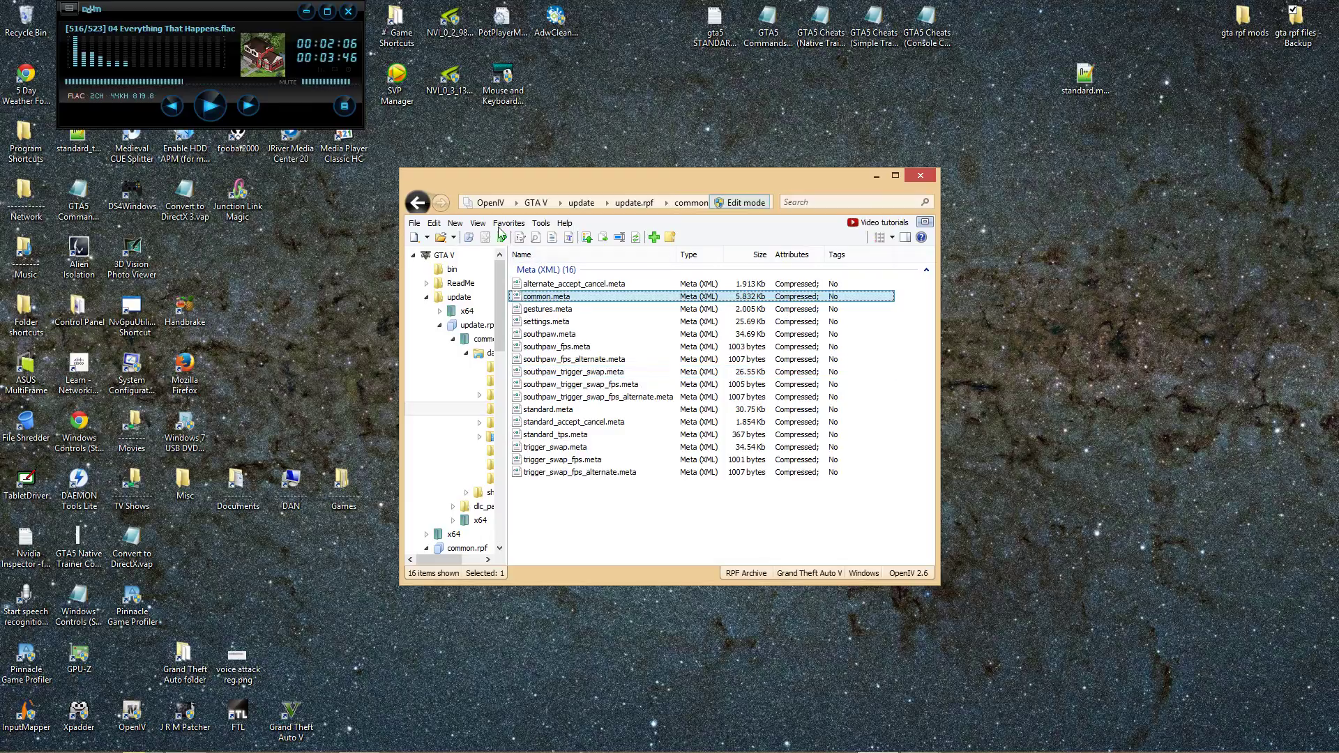
Step: Extract common.meta from the control folder to the Desktop
left_click(542, 297)
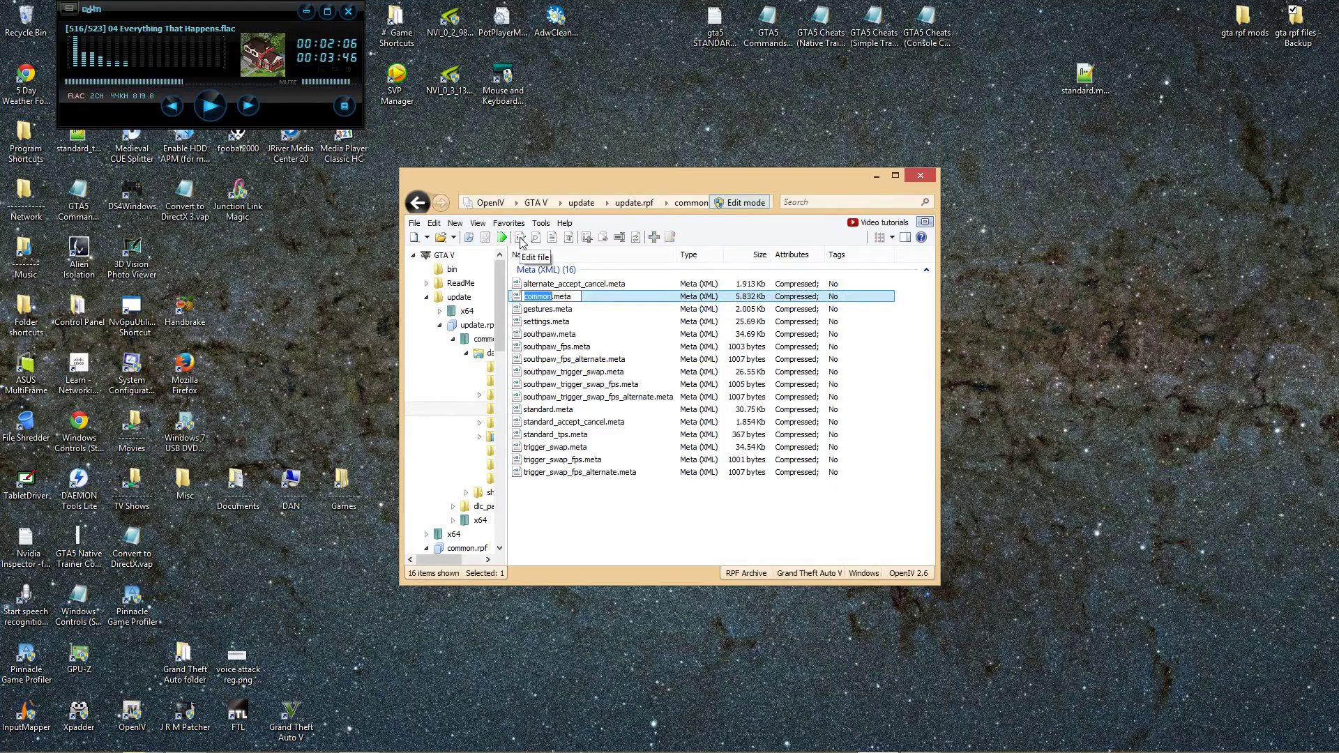
left_click(566, 371)
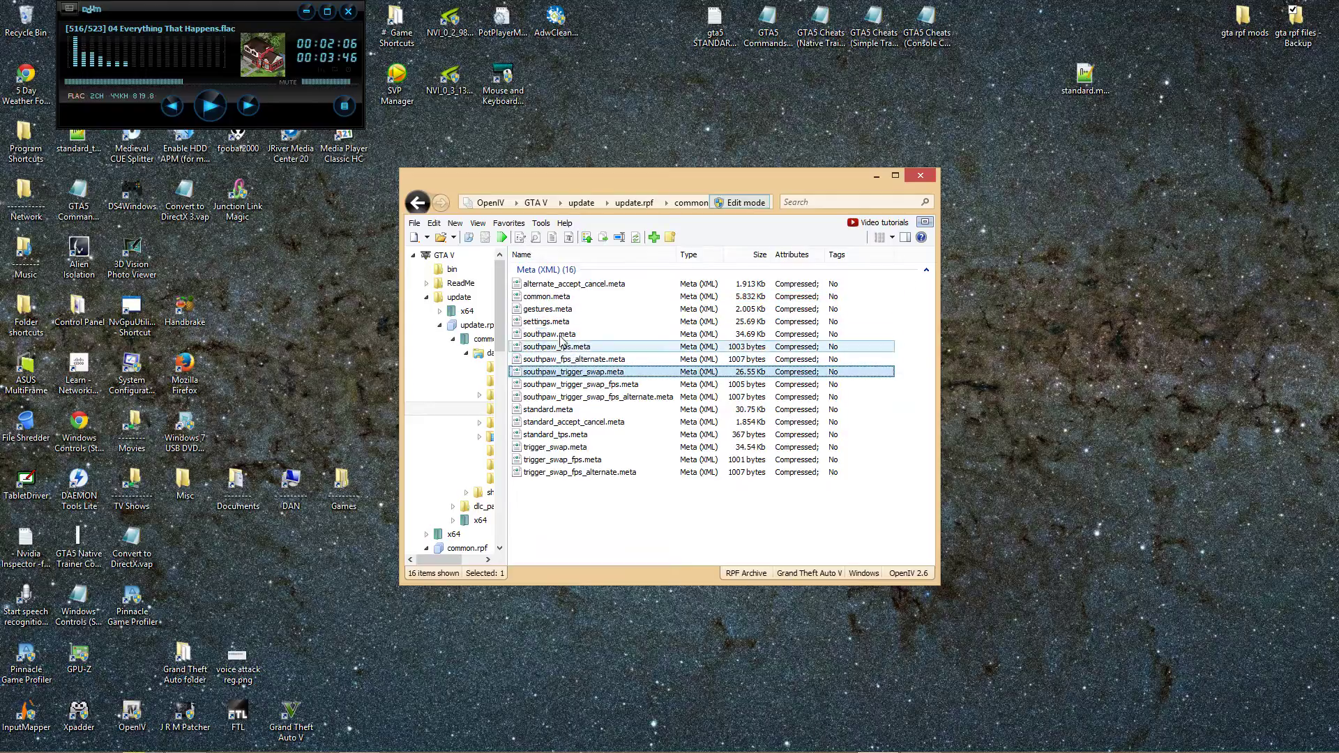
right_click(551, 300)
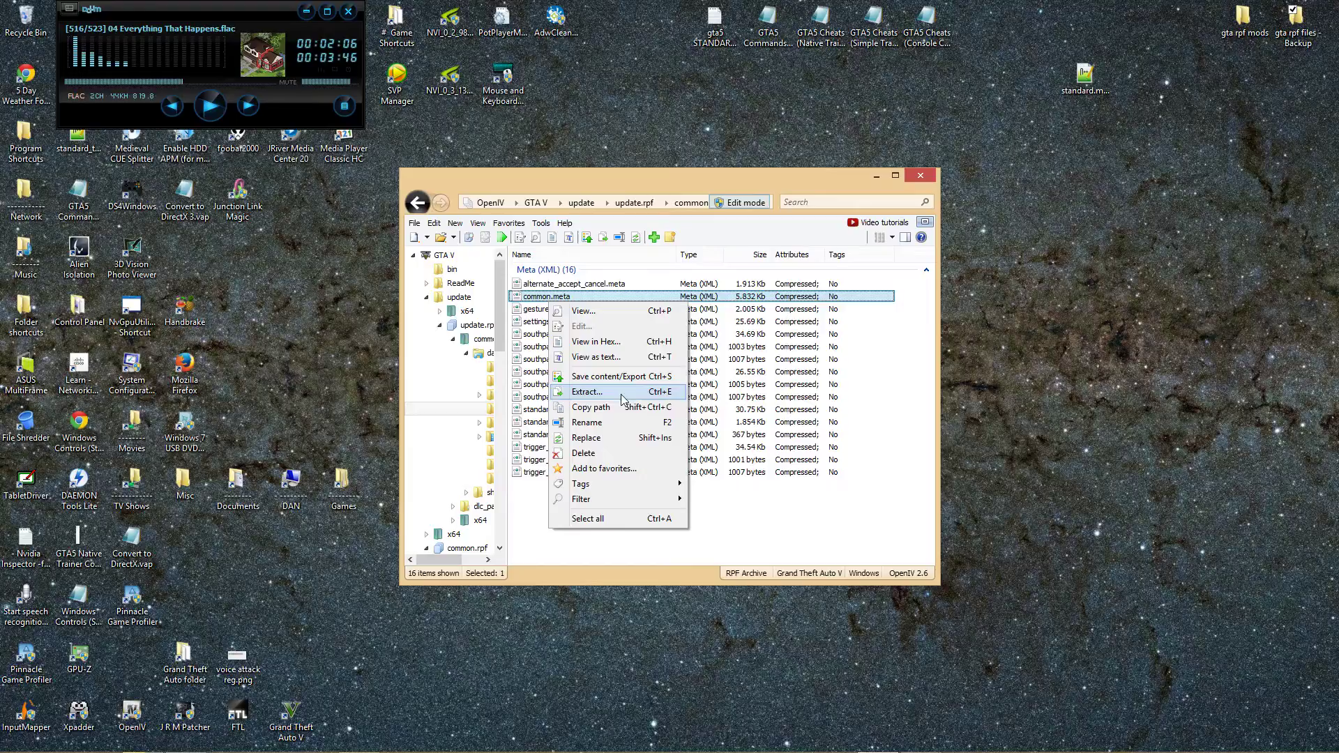
left_click(635, 395)
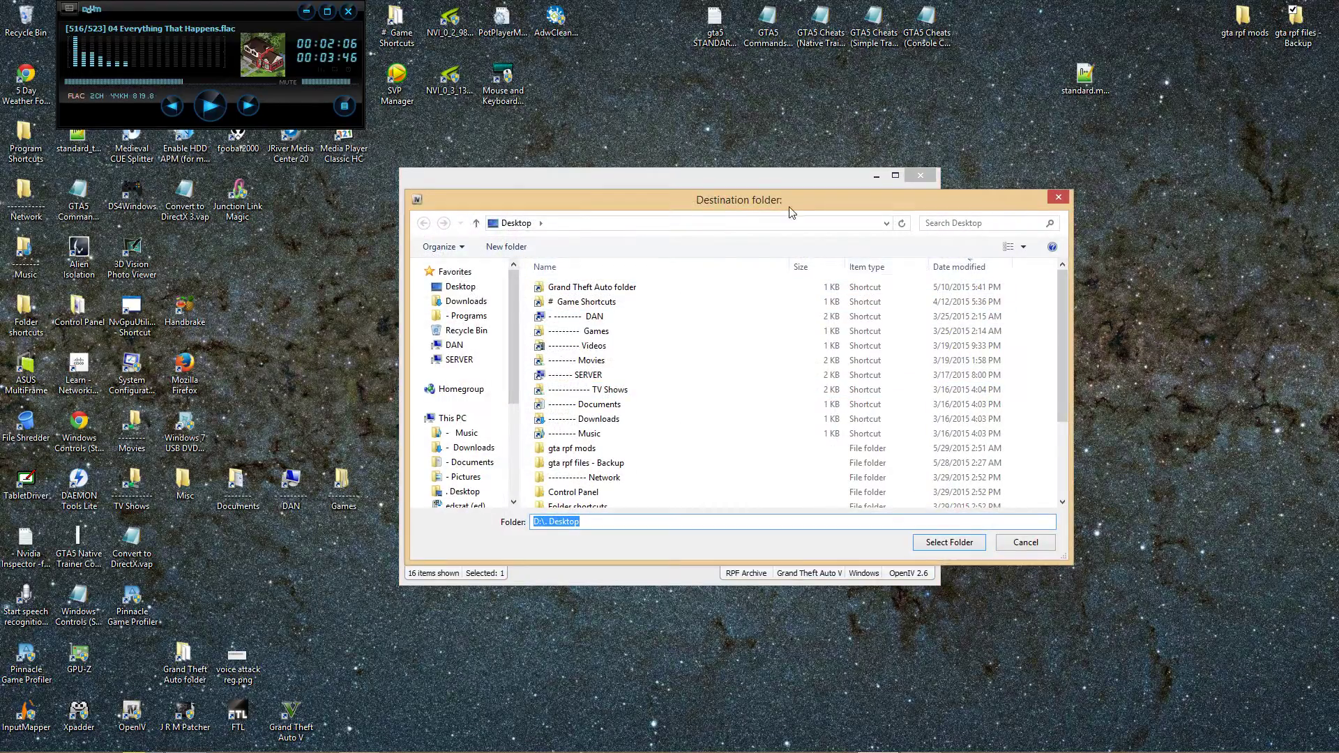
left_click(460, 287)
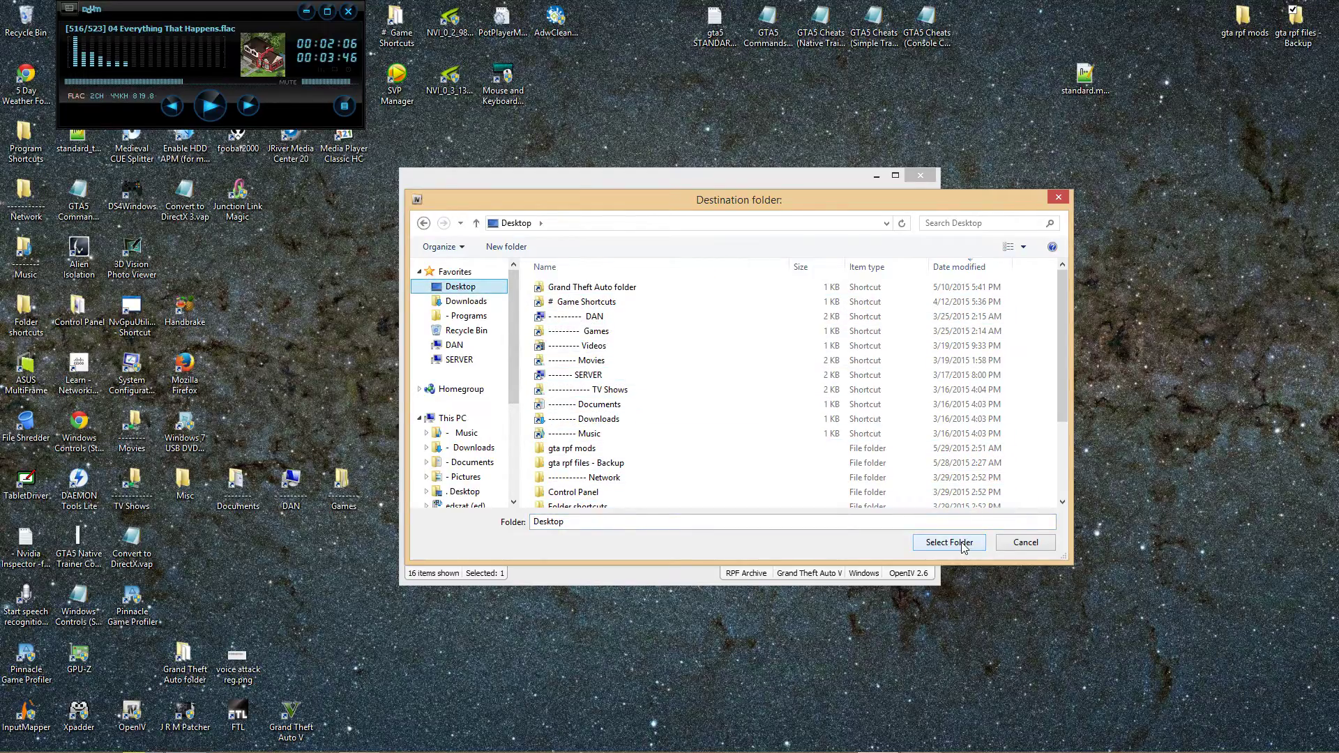
left_click(961, 544)
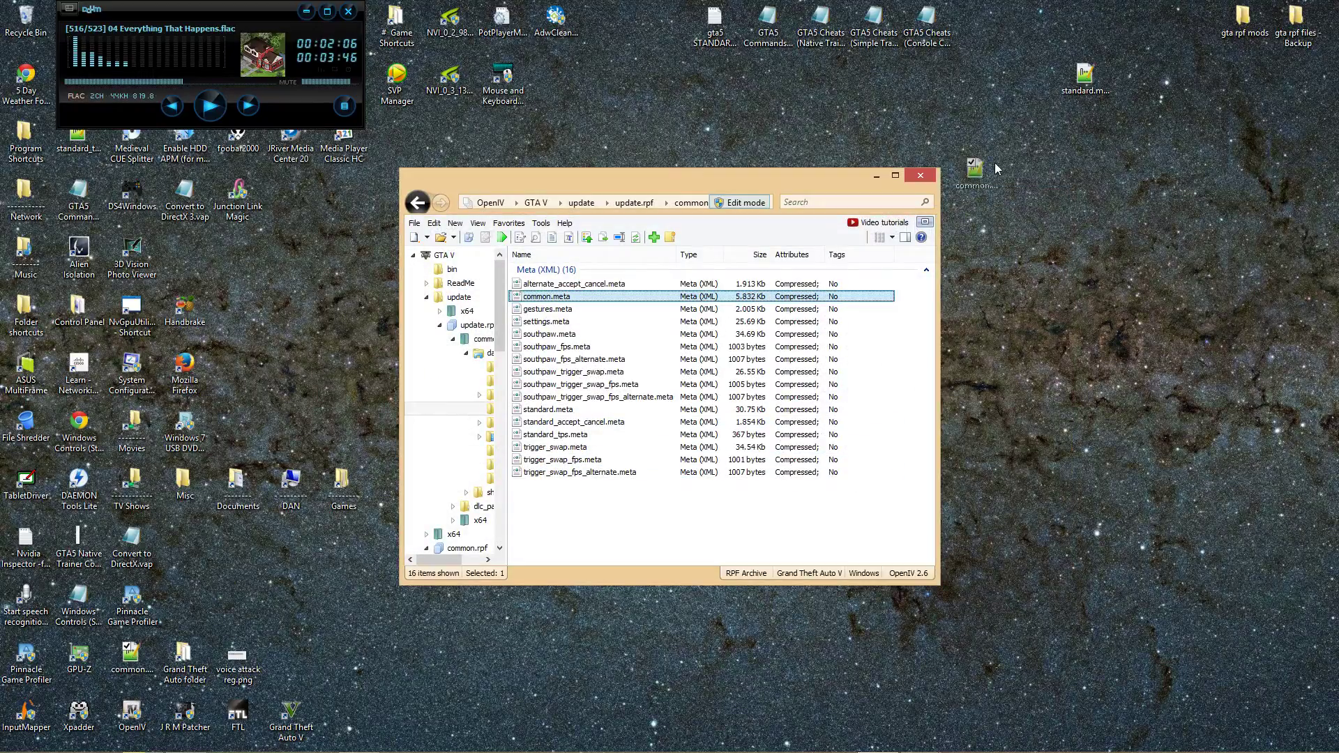
Step: Open the extracted Desktop common.meta in Notepad++
left_click(1136, 82)
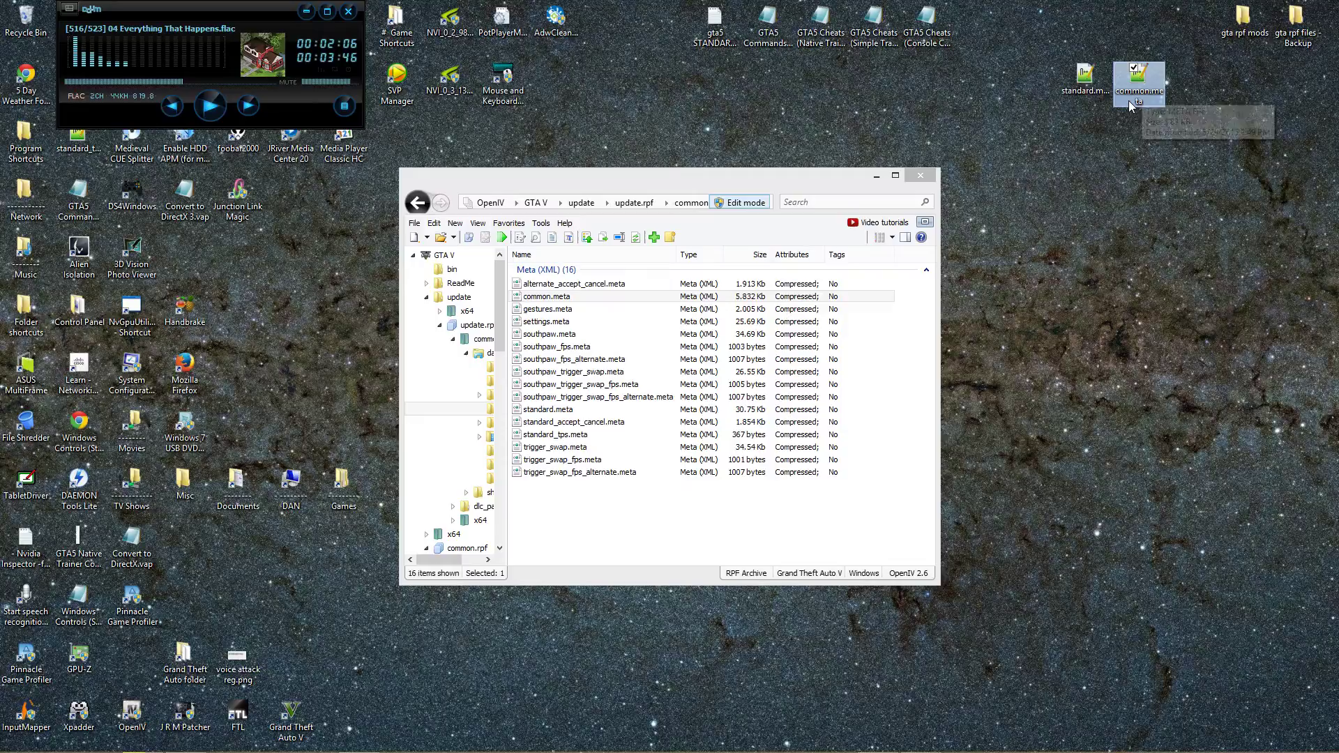
right_click(1147, 90)
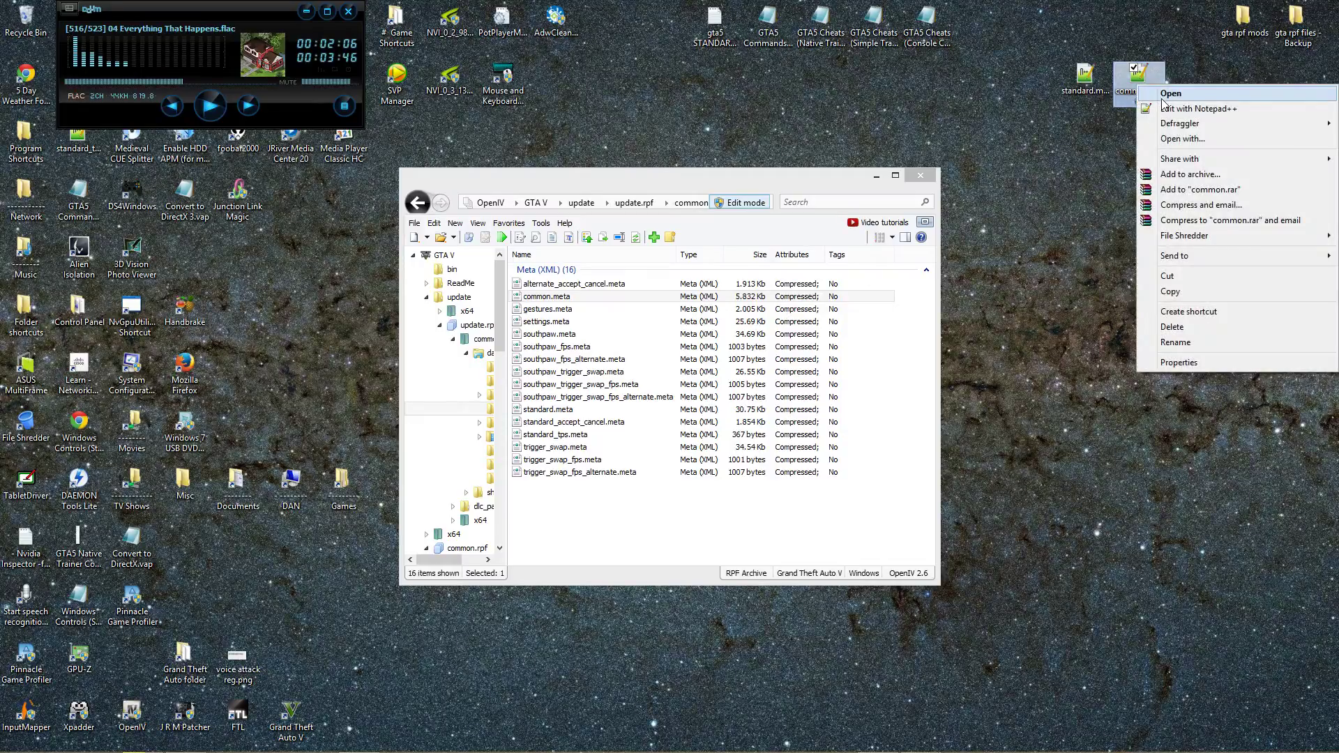
left_click(1166, 111)
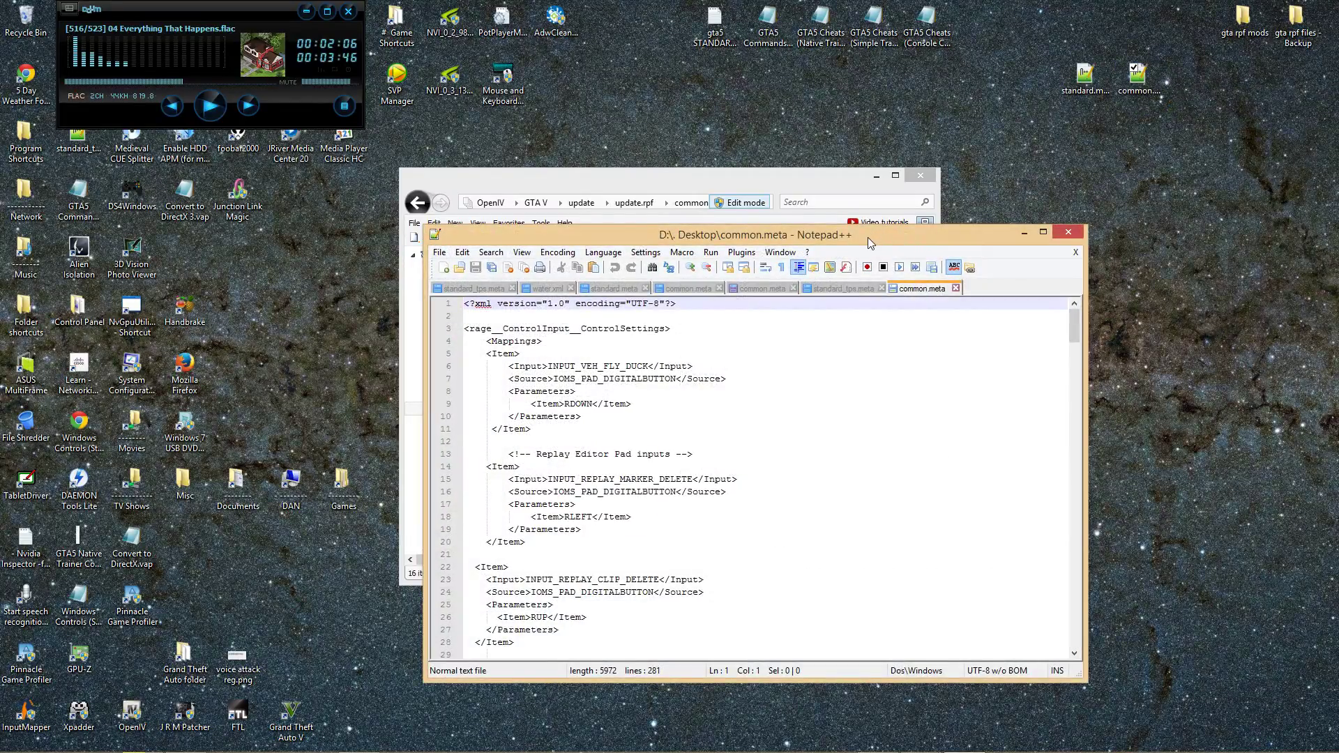
left_click_drag(1010, 162, 1011, 163)
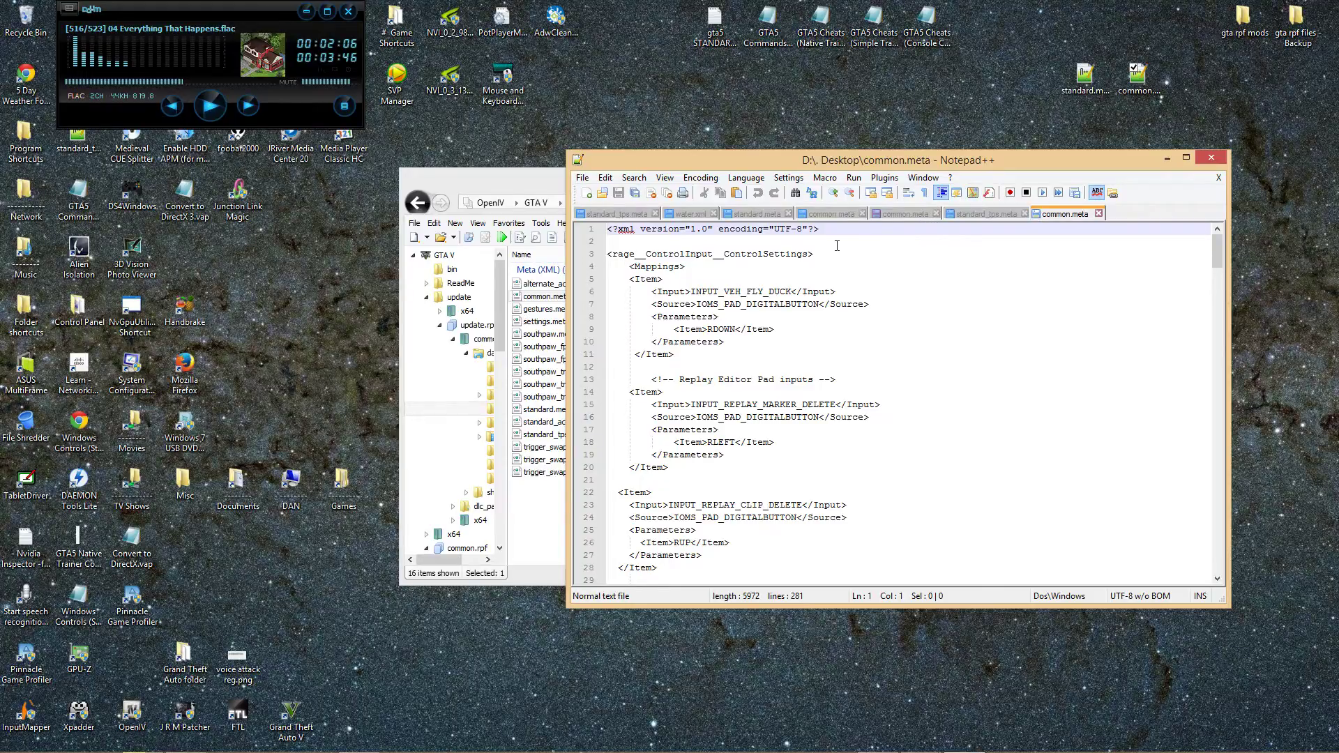
scroll(826, 364, "down", 3)
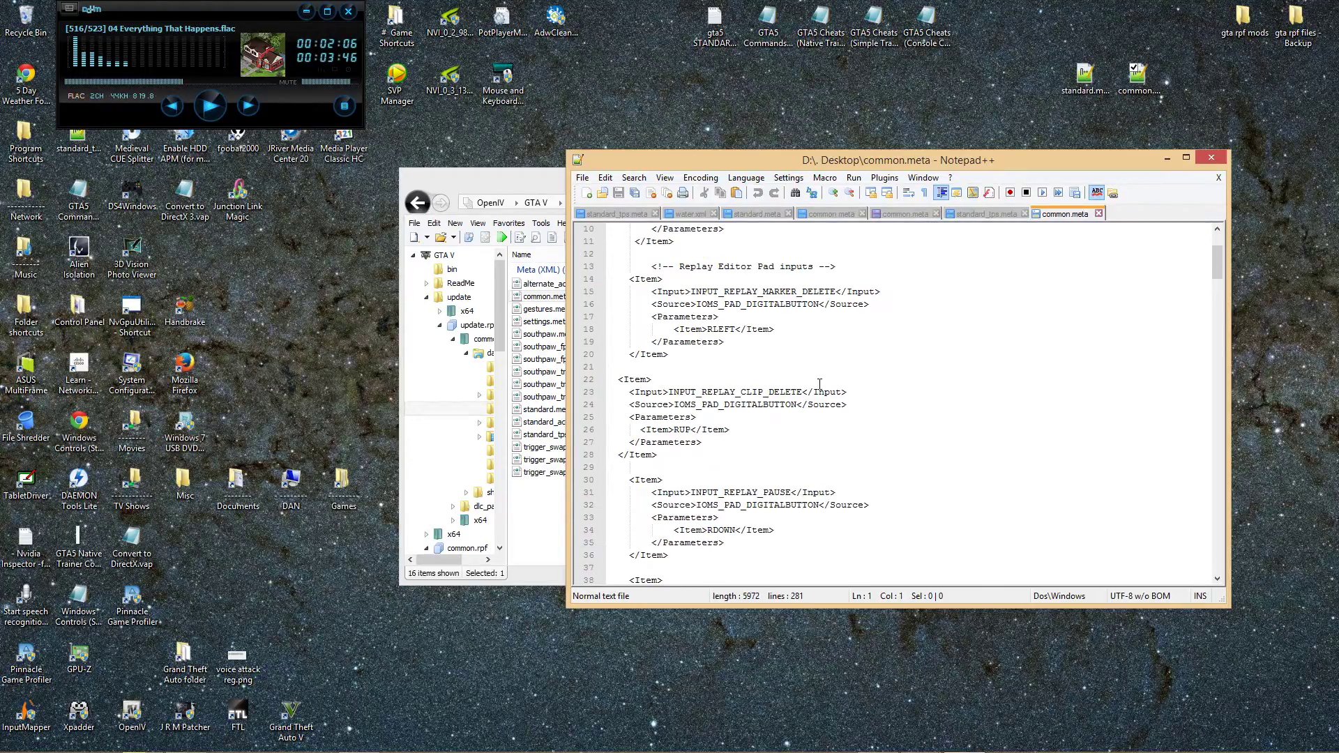
scroll(814, 396, "up", 3)
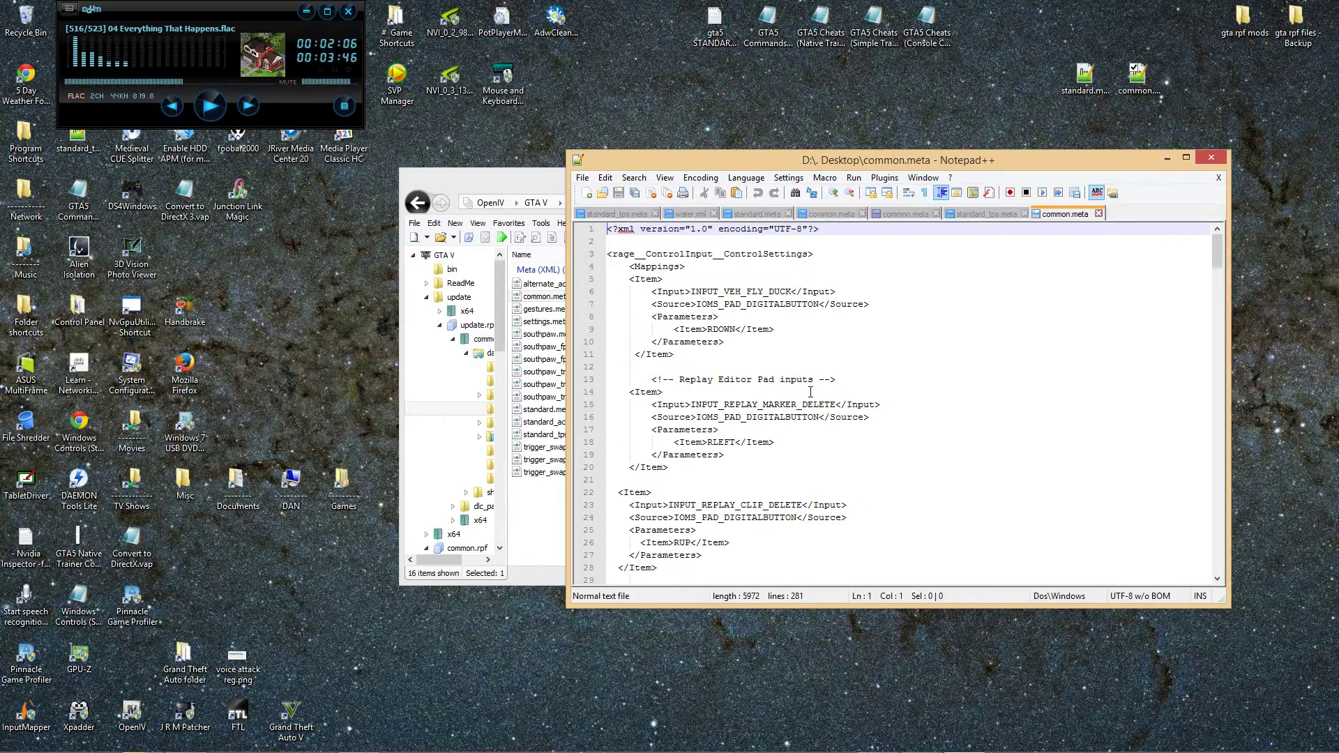
scroll(809, 393, "down", 5)
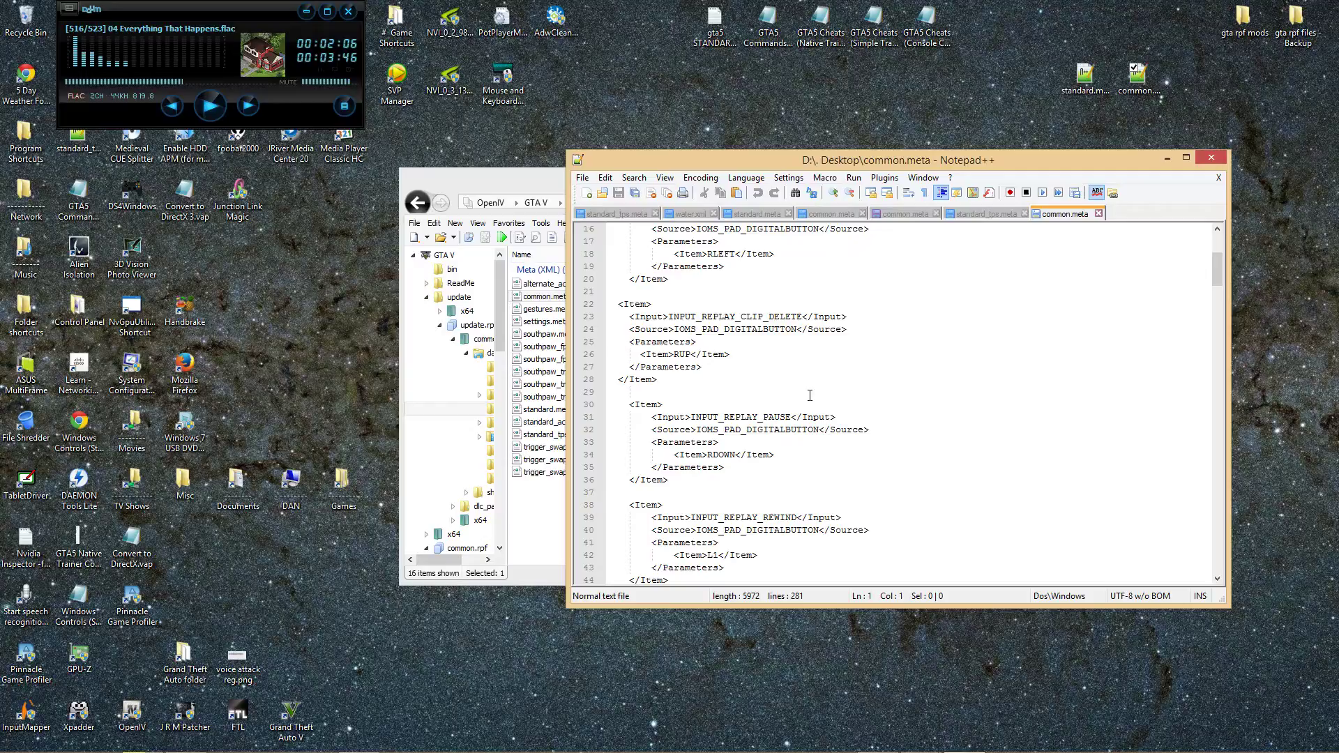
scroll(808, 395, "down", 3)
scroll(809, 395, "down", 4)
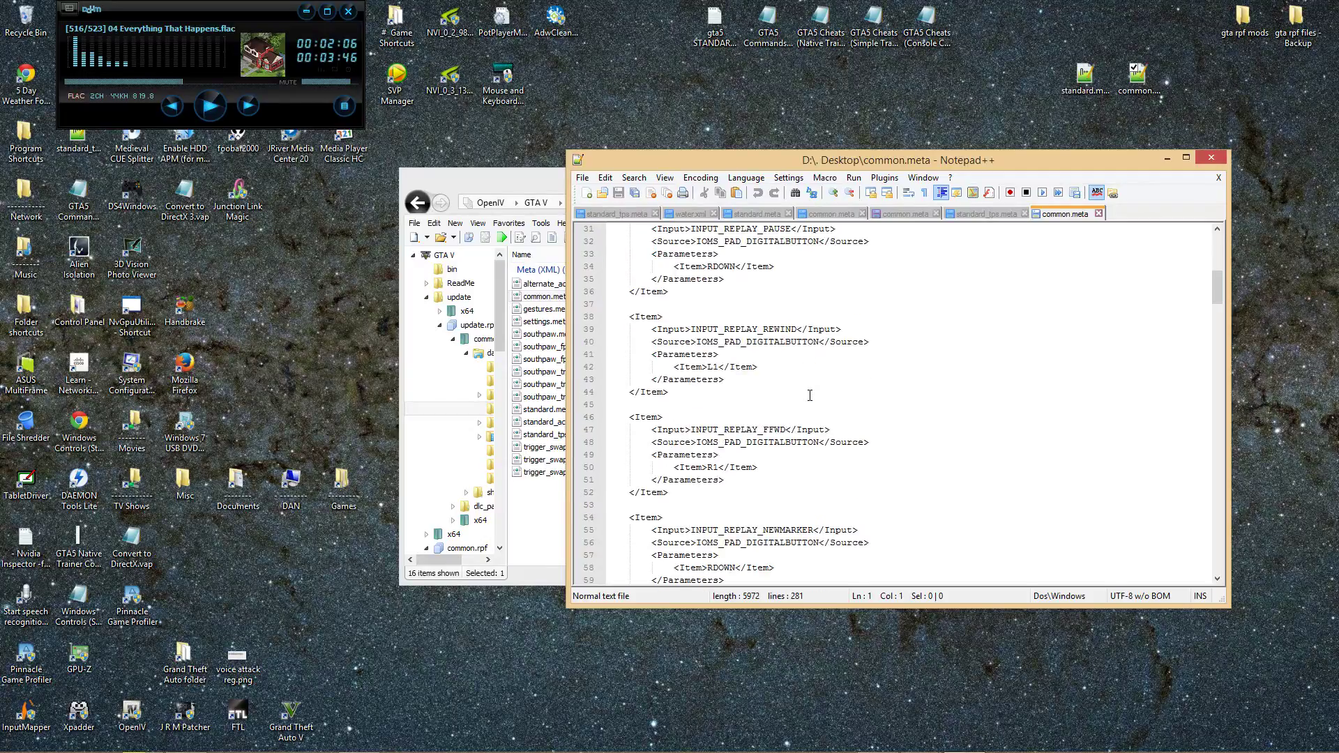
scroll(809, 396, "down", 4)
scroll(809, 395, "down", 4)
scroll(809, 397, "down", 5)
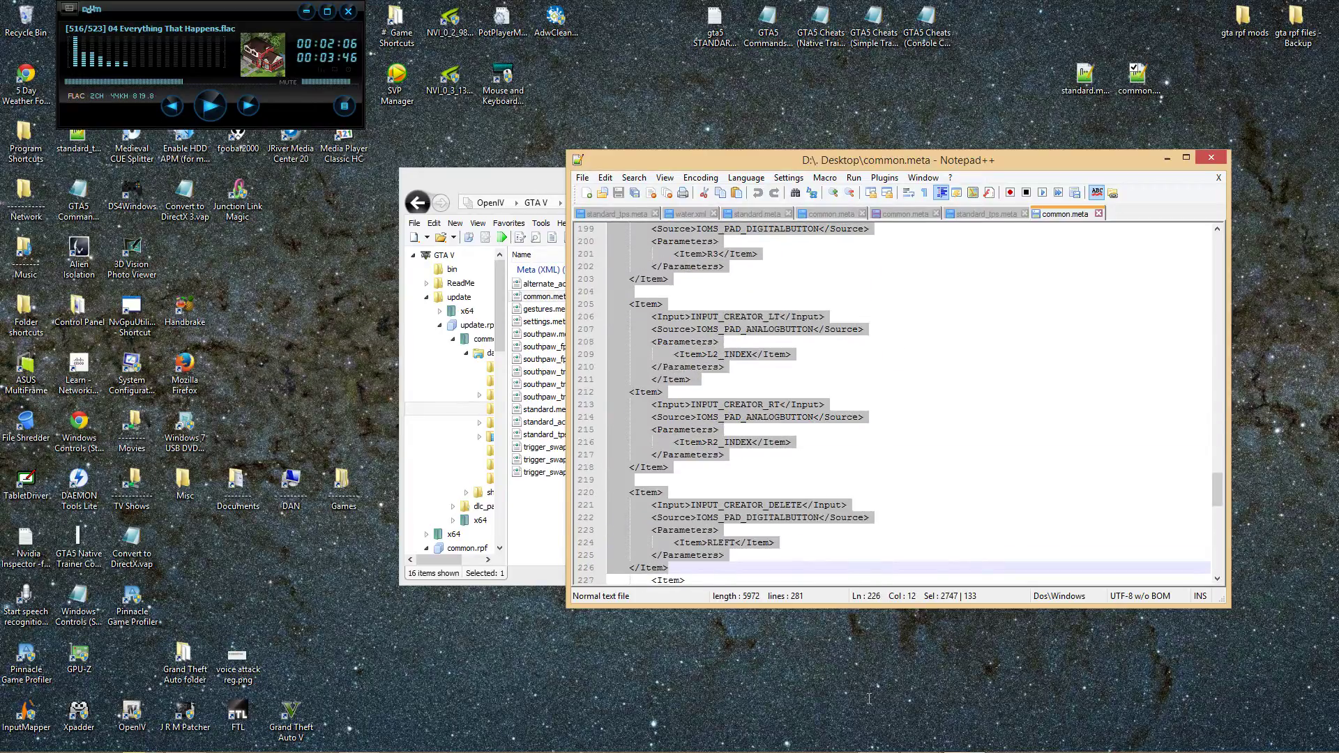
left_click_drag(634, 457, 852, 568)
Step: Delete lines 94–273 so common.meta ends after INPUT_REPLAY_TOOLS, and save it
key("Delete")
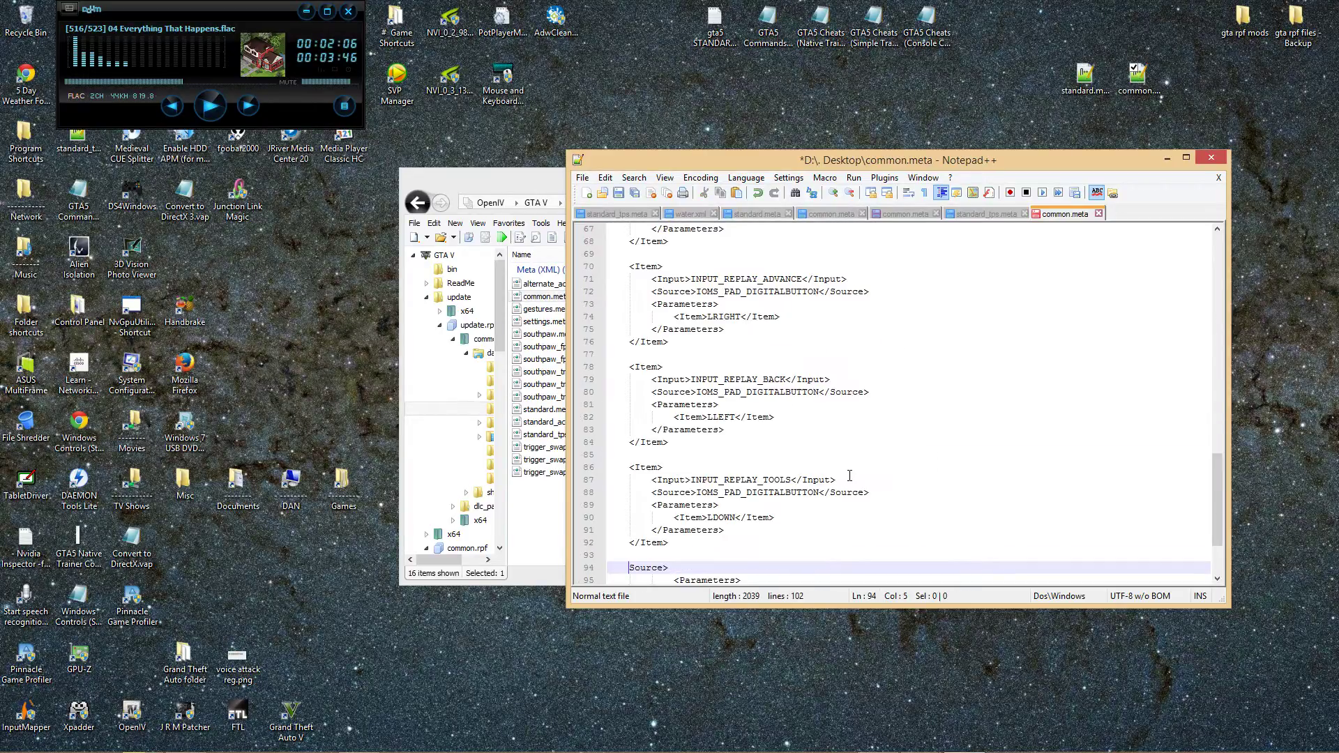
scroll(850, 476, "down", 3)
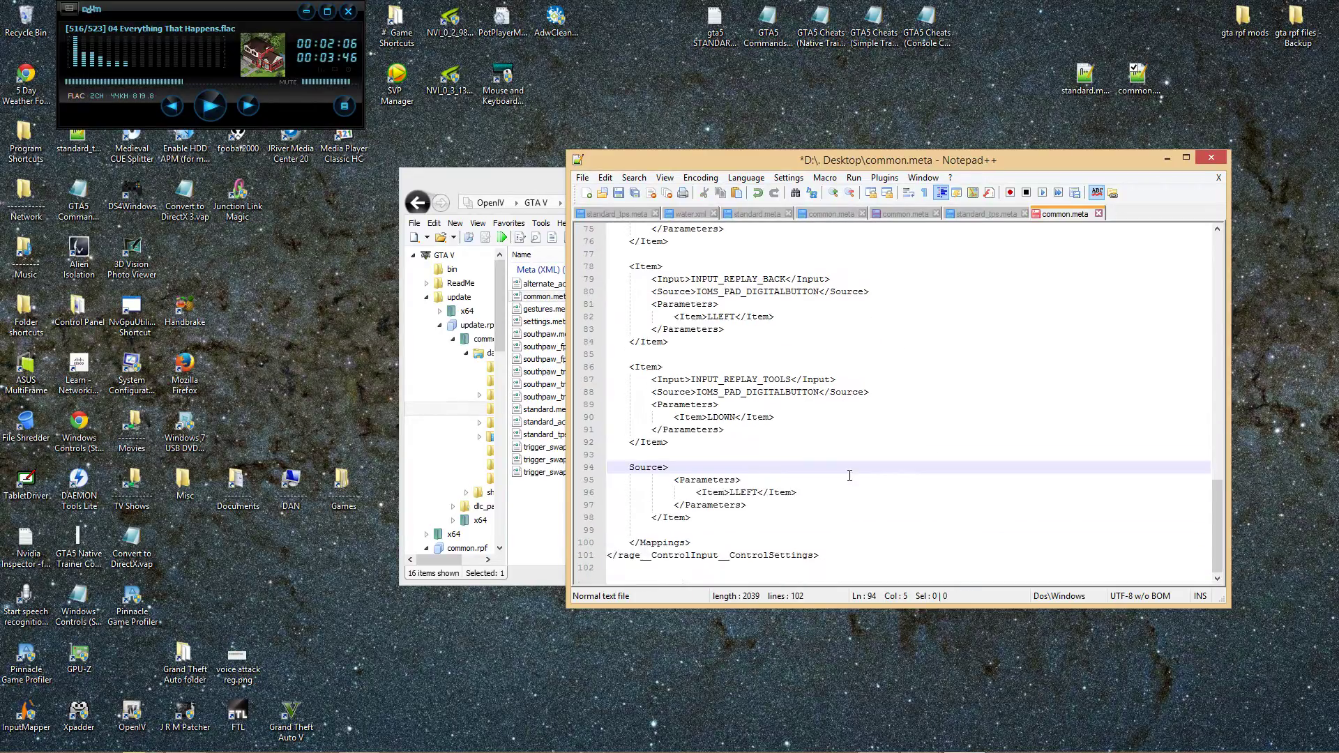
left_click(582, 177)
left_click(594, 256)
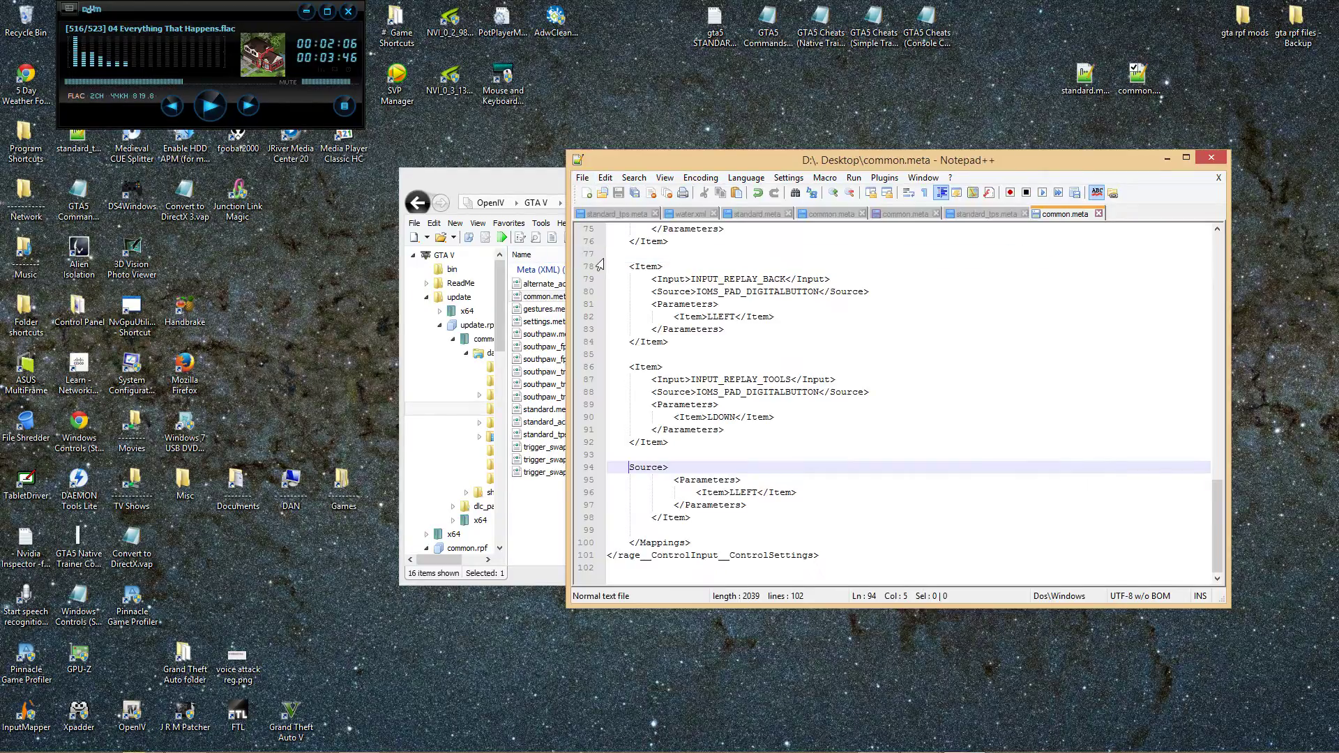
left_click_drag(737, 155, 797, 158)
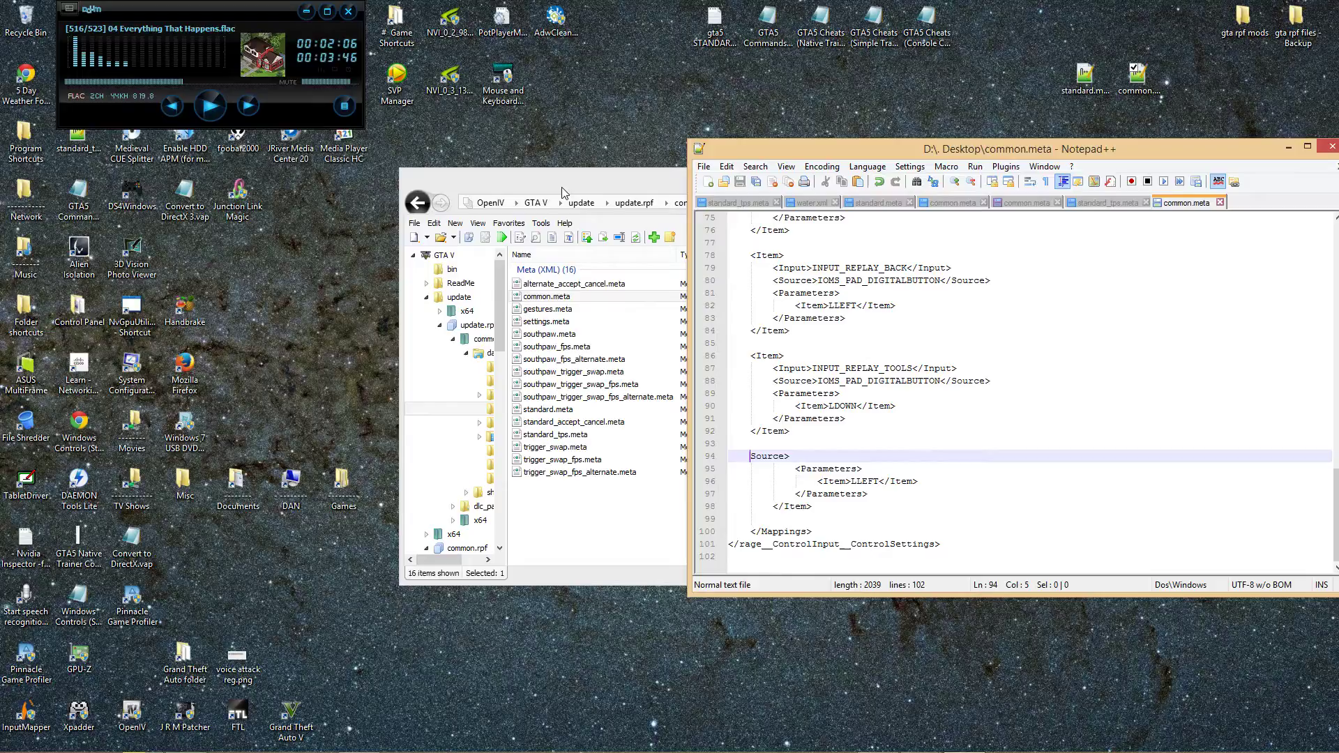
left_click_drag(563, 192, 357, 187)
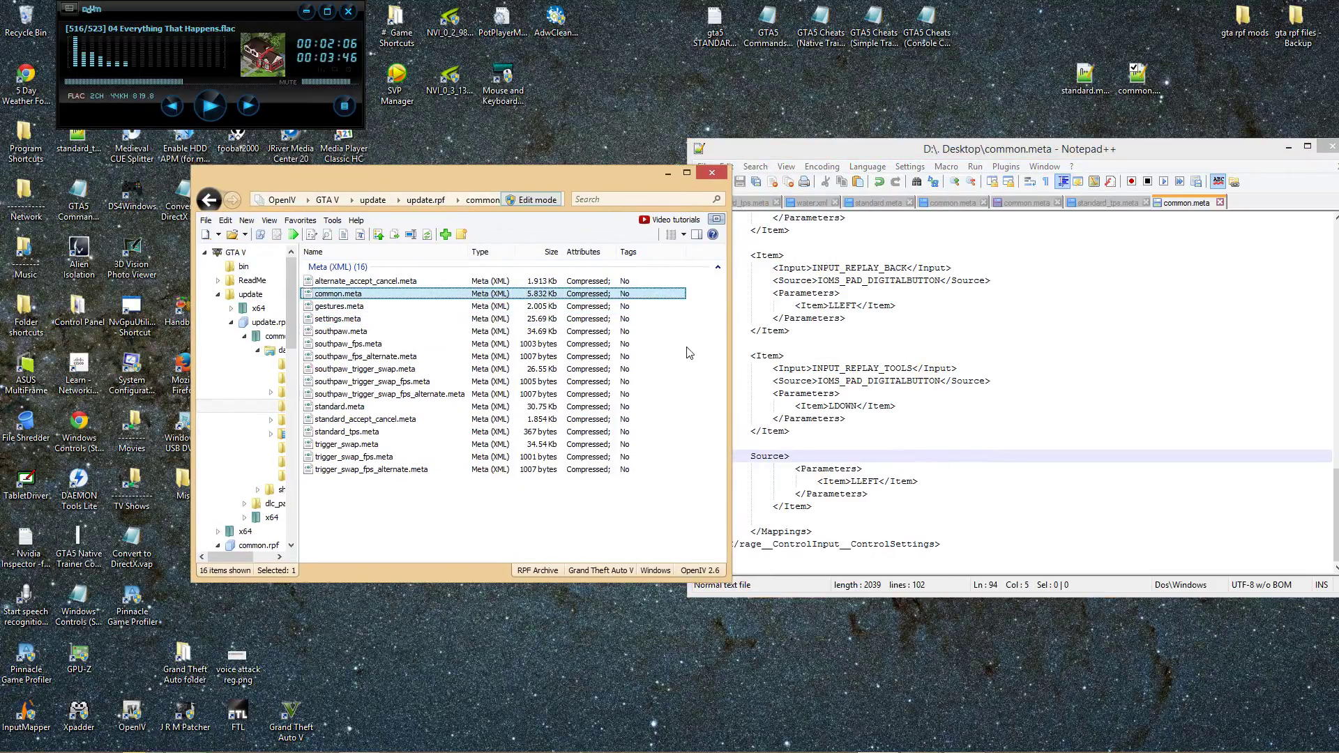
Step: Start replacing common.meta with Desktop\common.meta, then abandon the replace
left_click(423, 510)
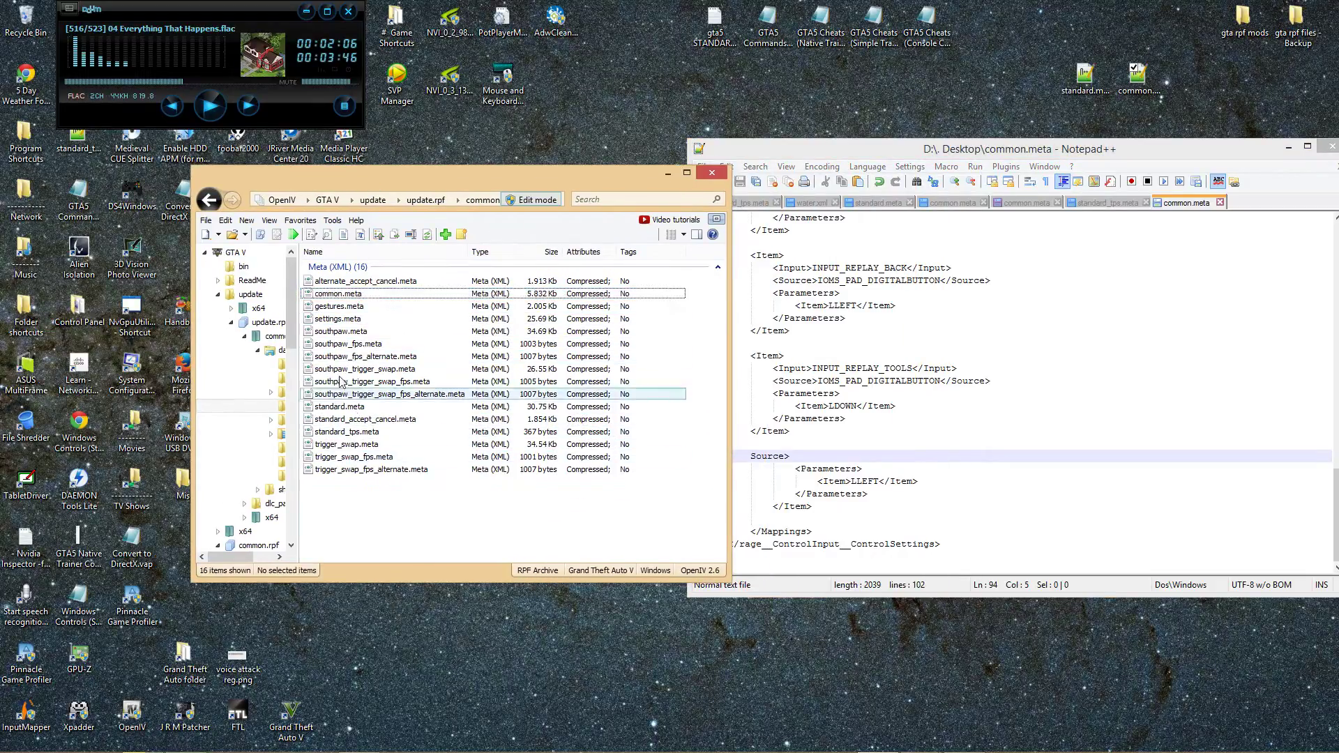
left_click(348, 293)
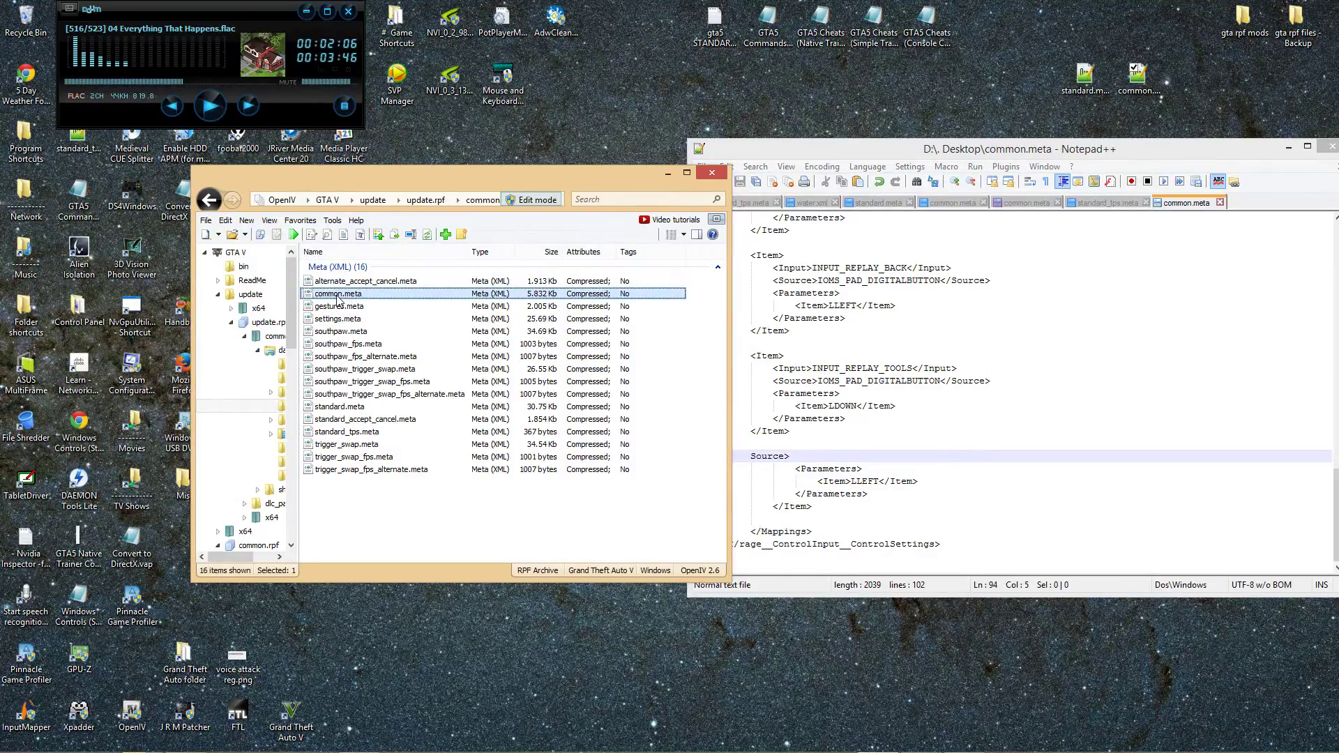
right_click(340, 301)
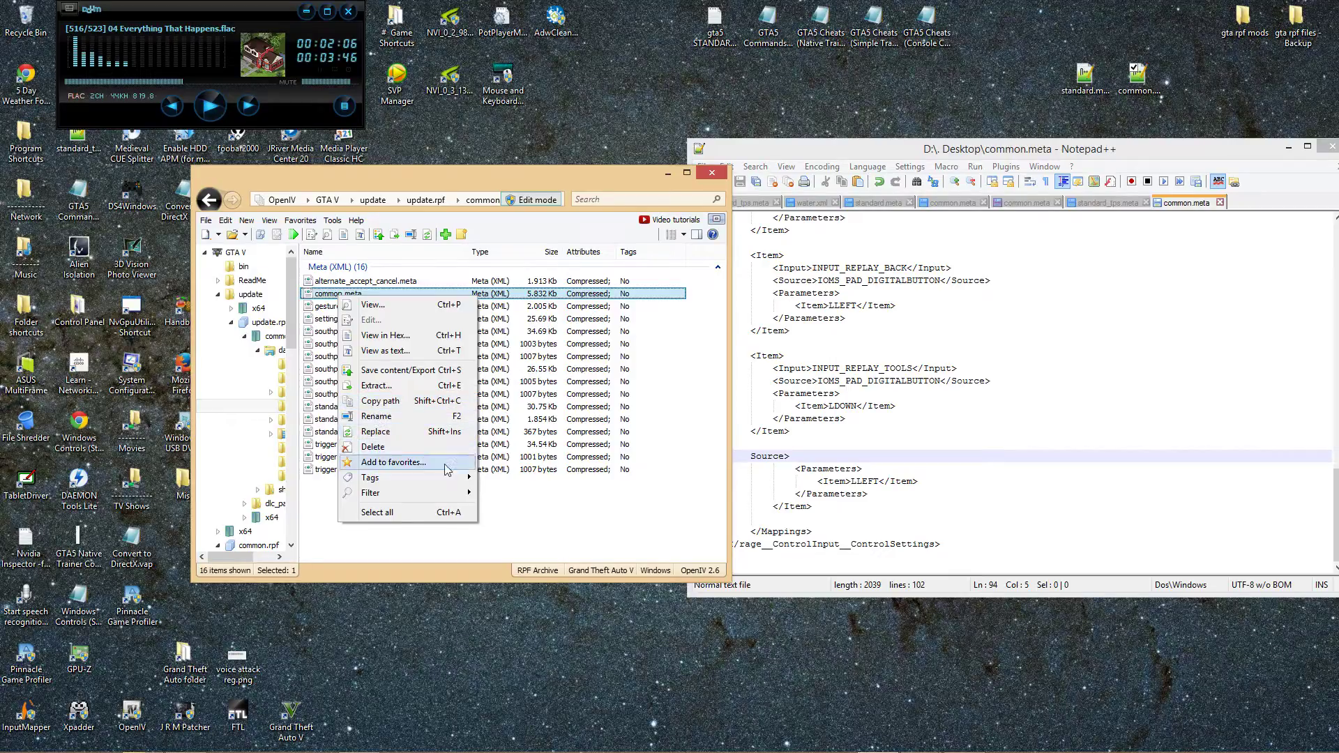
left_click(396, 432)
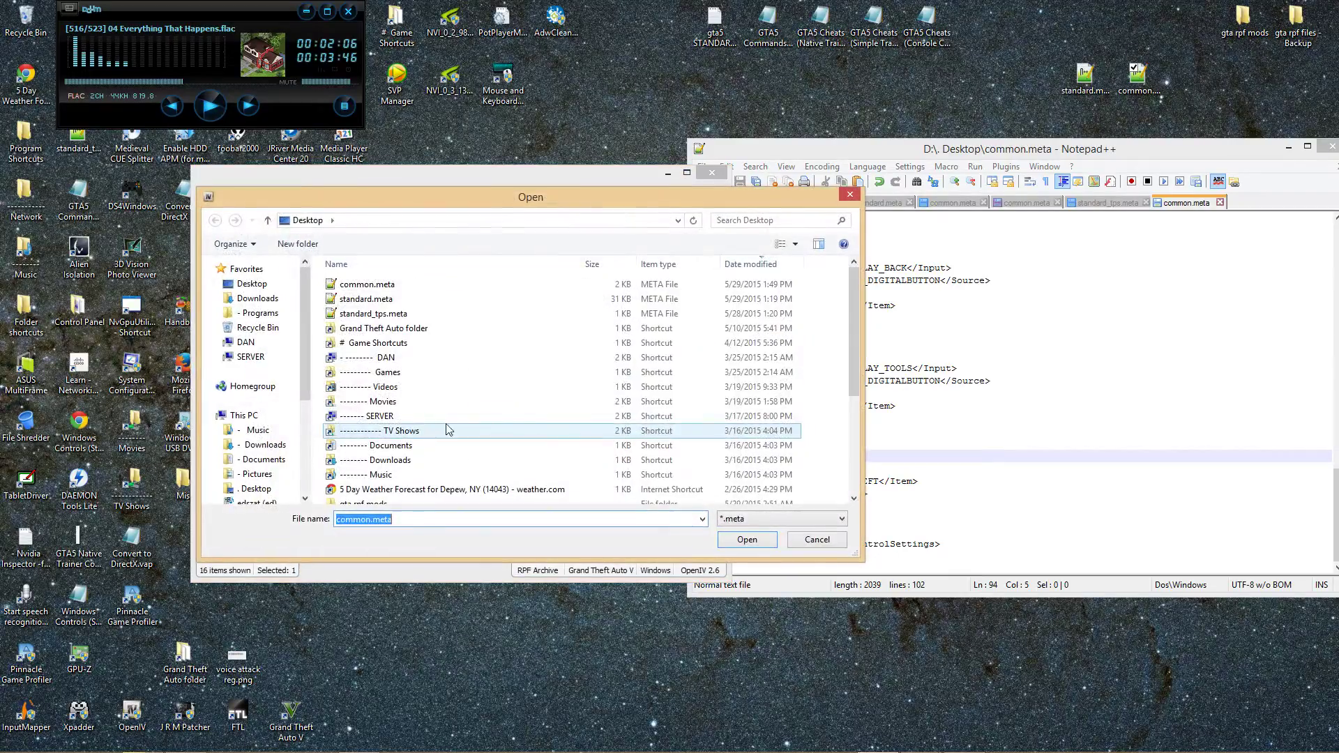
left_click(396, 345)
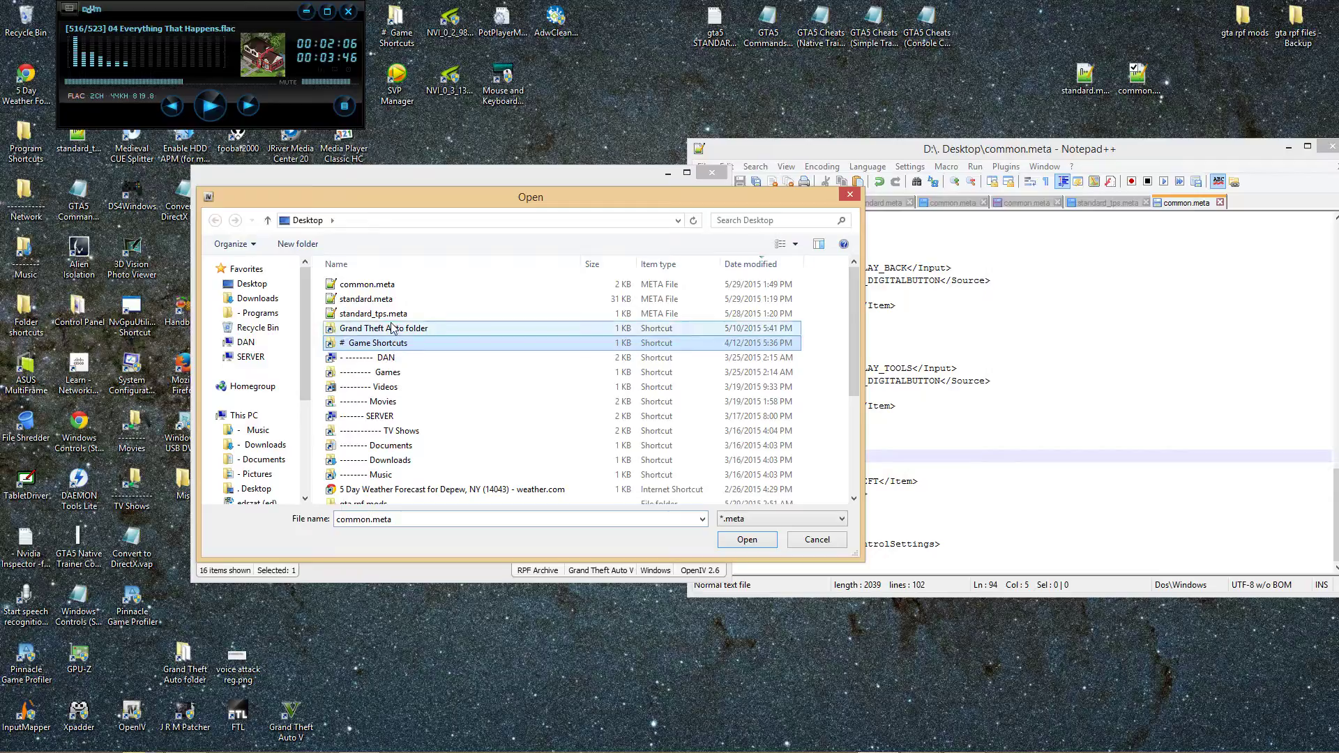
left_click(387, 287)
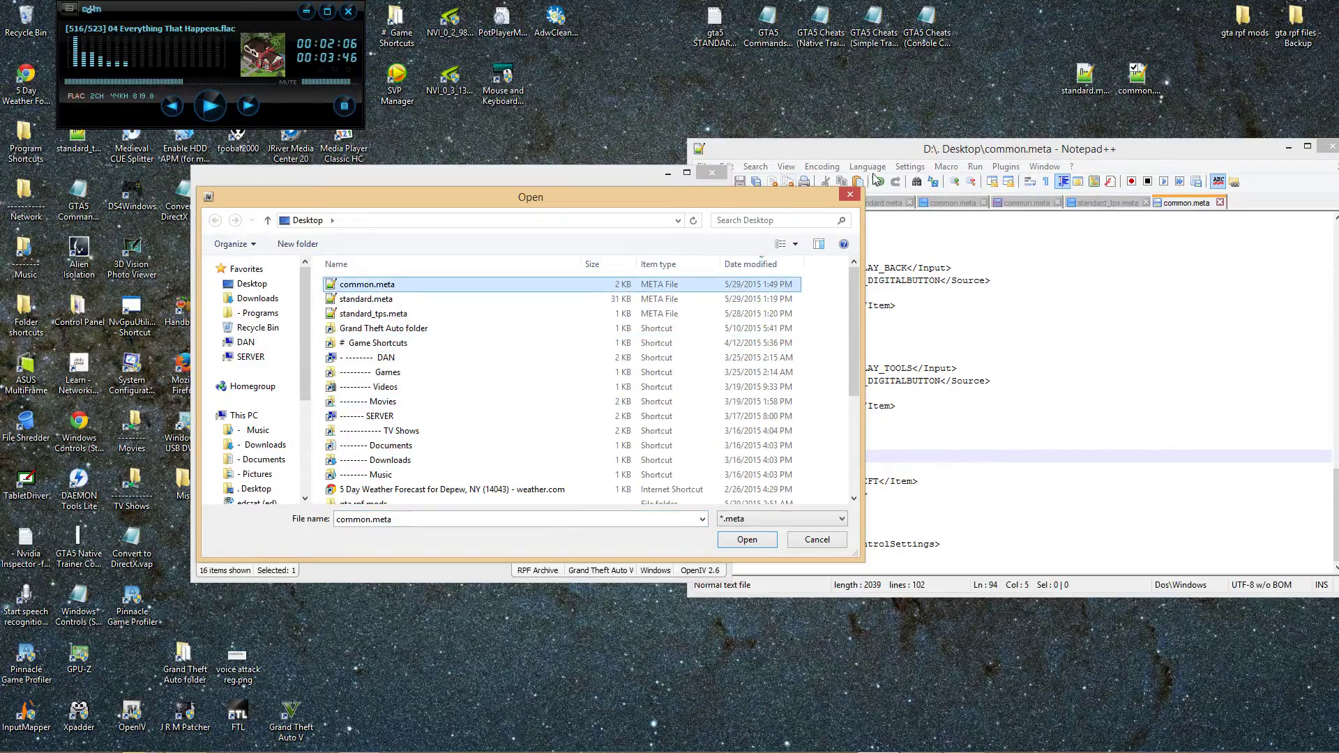
left_click(850, 201)
Step: Close the common.meta document and exit Notepad++
left_click_drag(869, 149, 868, 252)
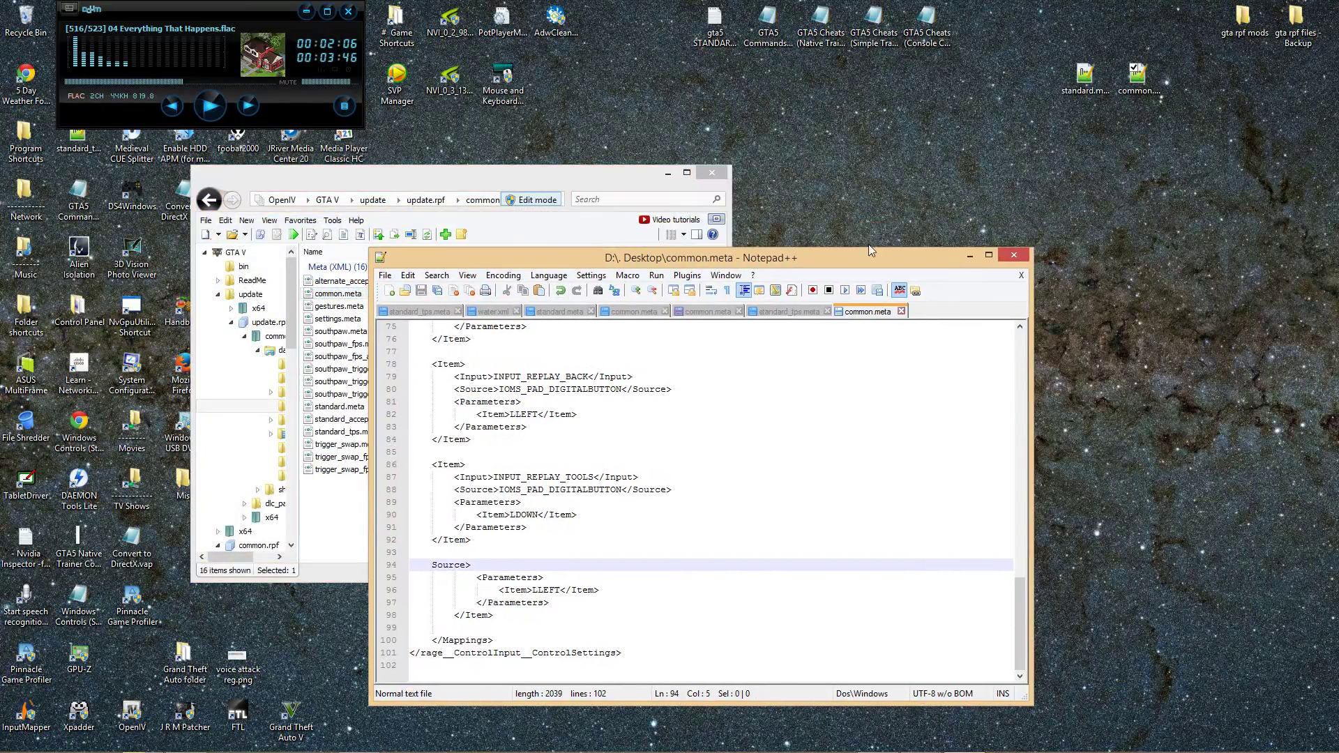
left_click(901, 311)
left_click(1011, 256)
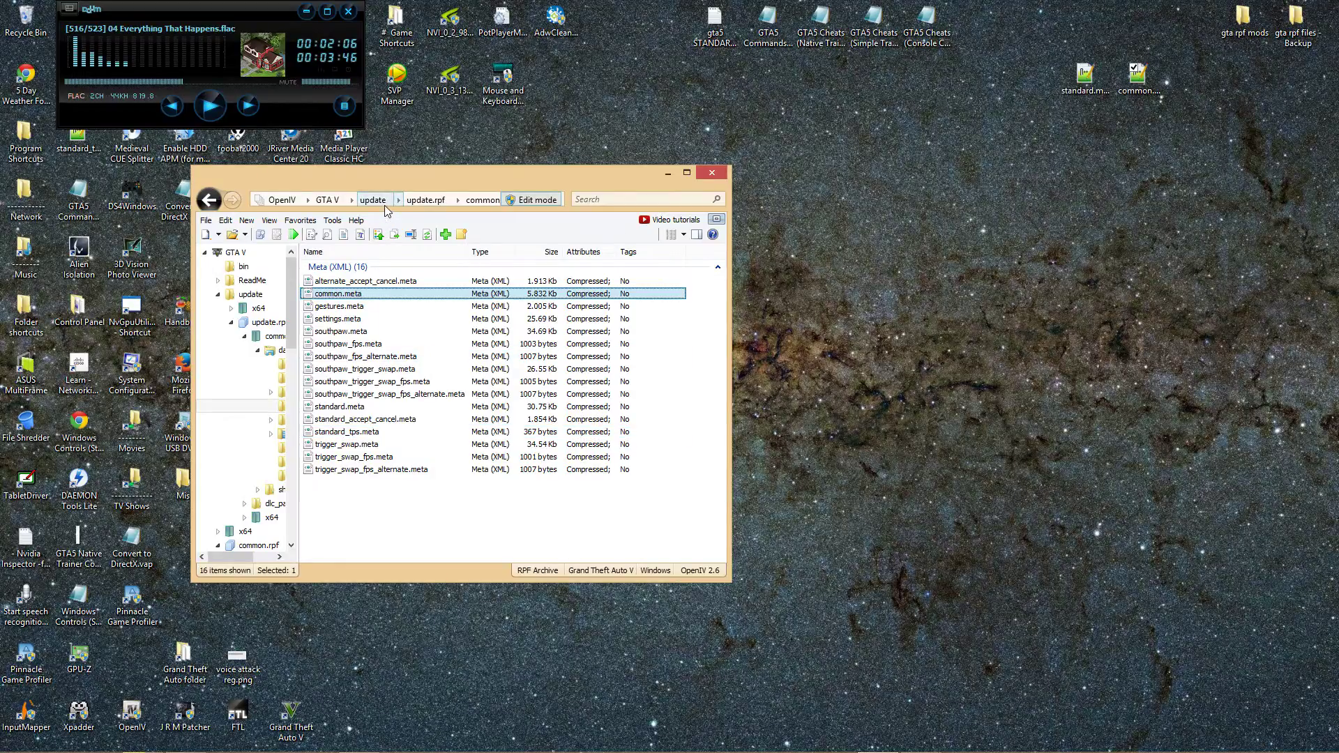
left_click(327, 199)
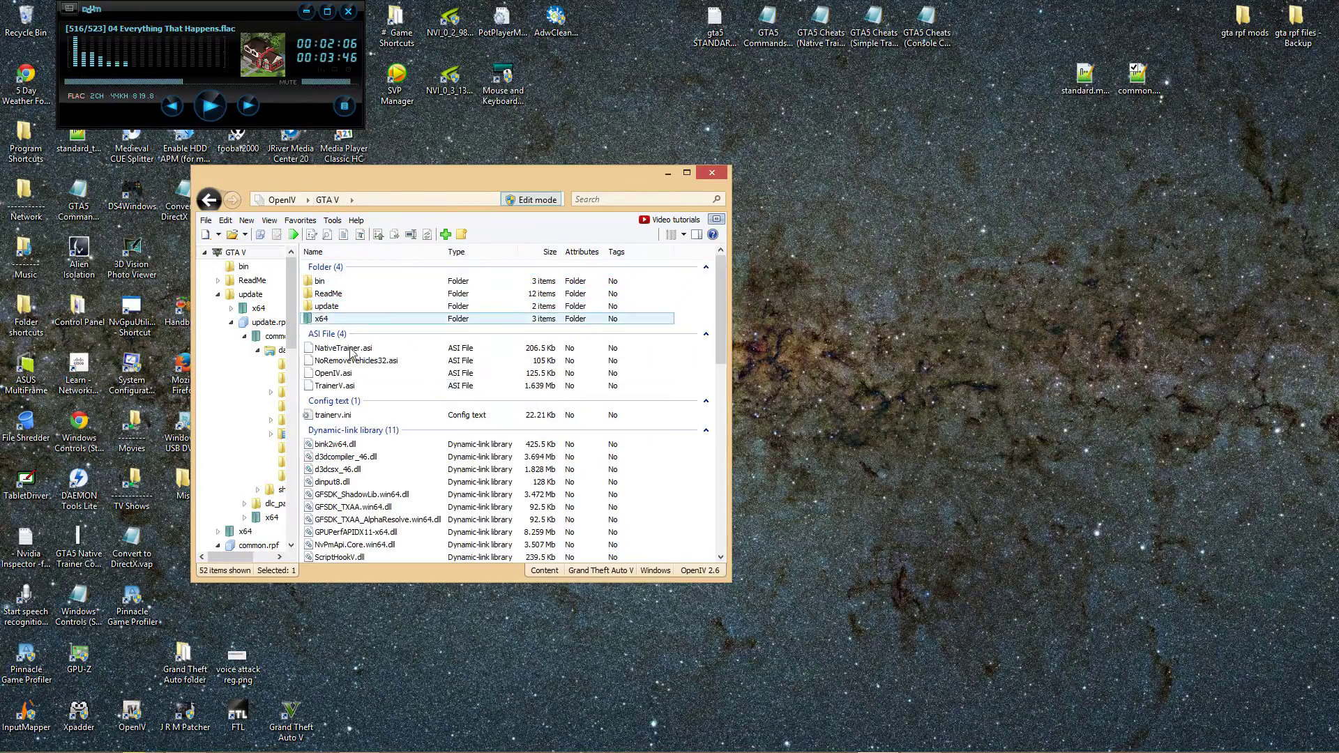
left_click(338, 495)
scroll(338, 497, "down", 5)
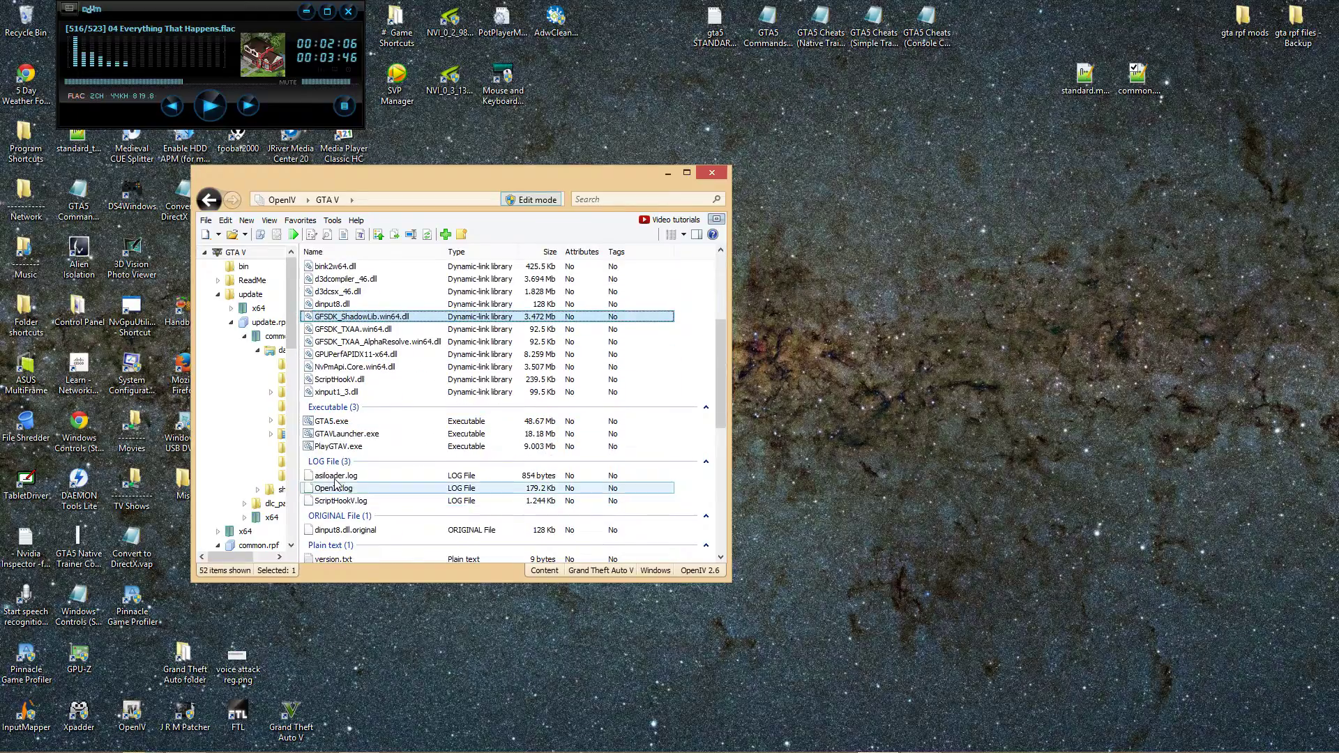
scroll(337, 511, "down", 2)
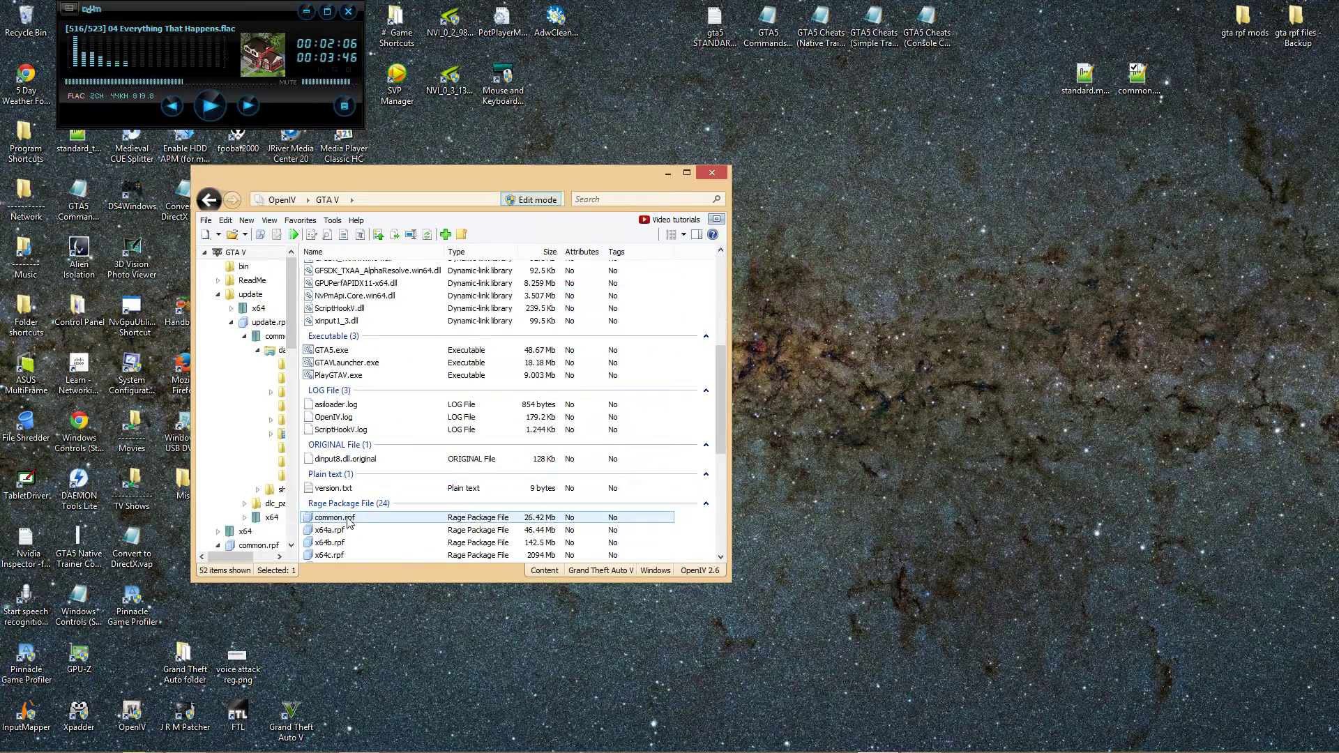
scroll(348, 523, "up", 7)
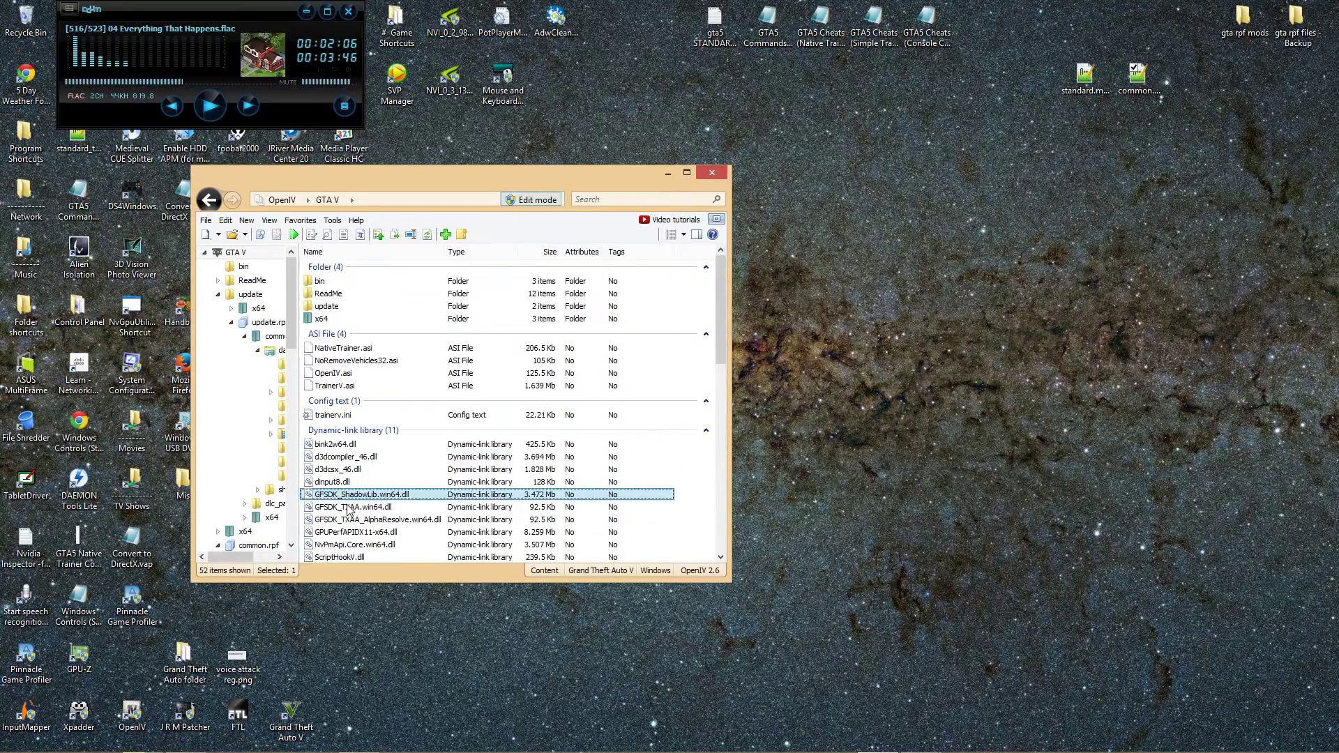
double_click(336, 313)
double_click(337, 311)
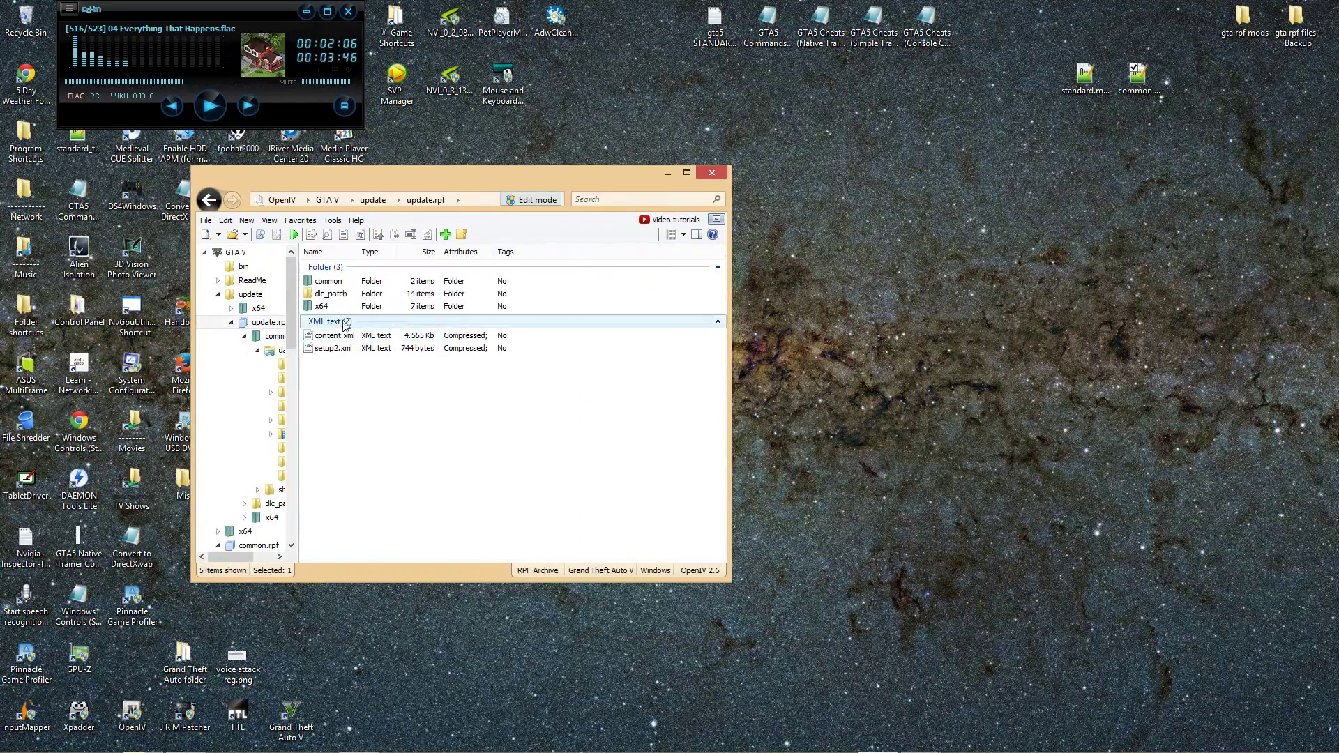
double_click(349, 283)
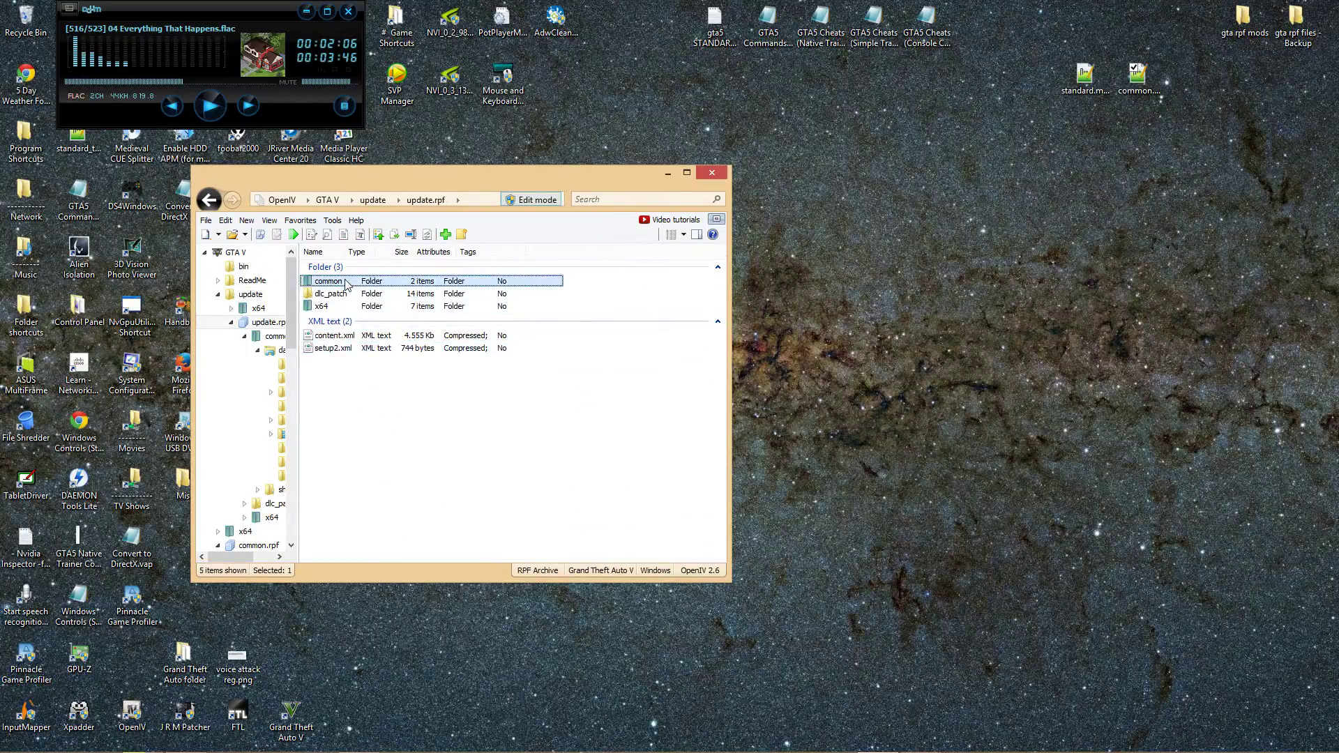
double_click(332, 282)
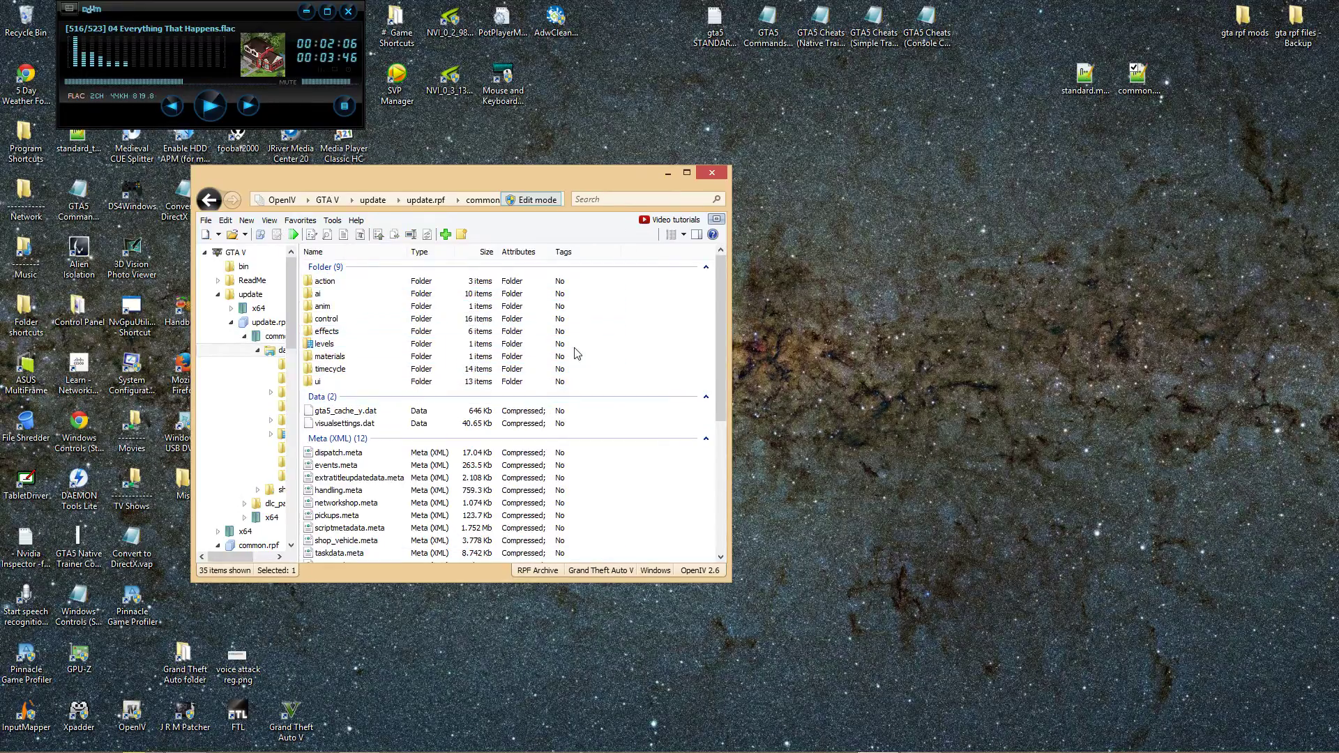
scroll(720, 343, "down", 3)
scroll(720, 343, "down", 2)
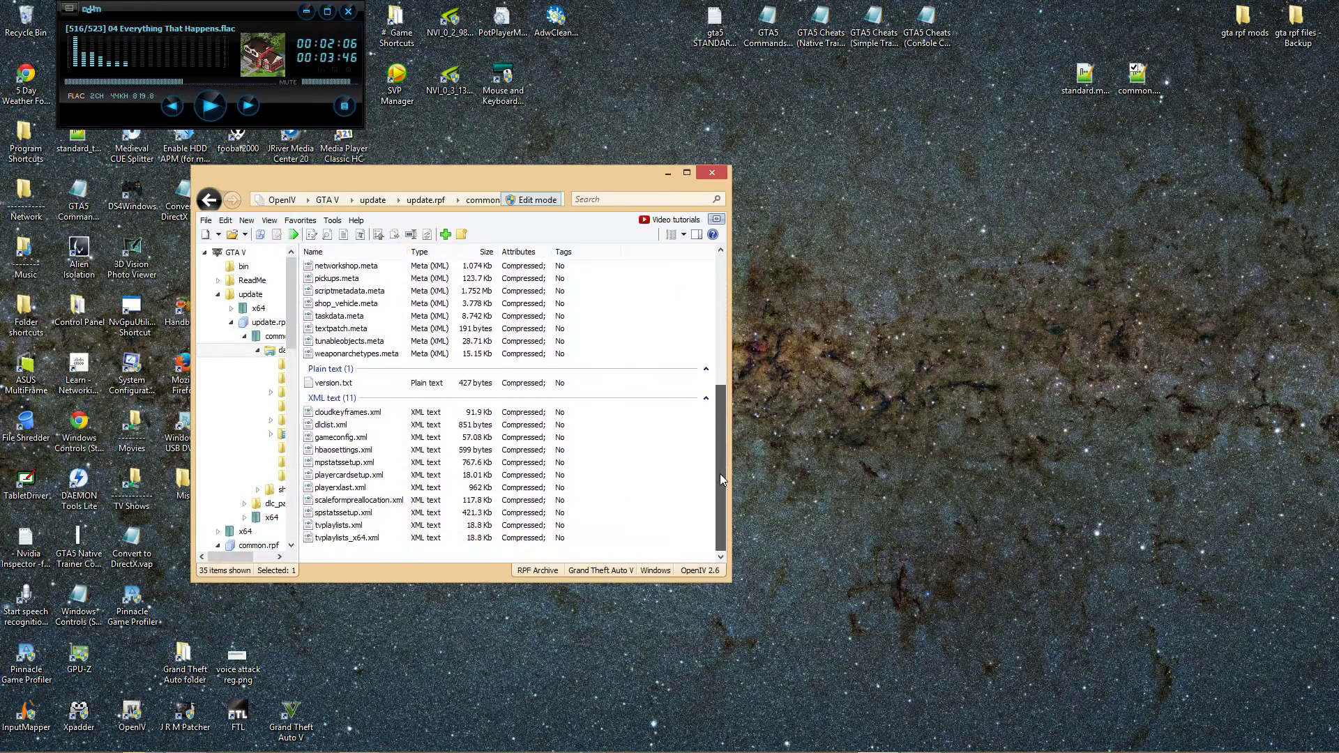
scroll(717, 320, "up", 5)
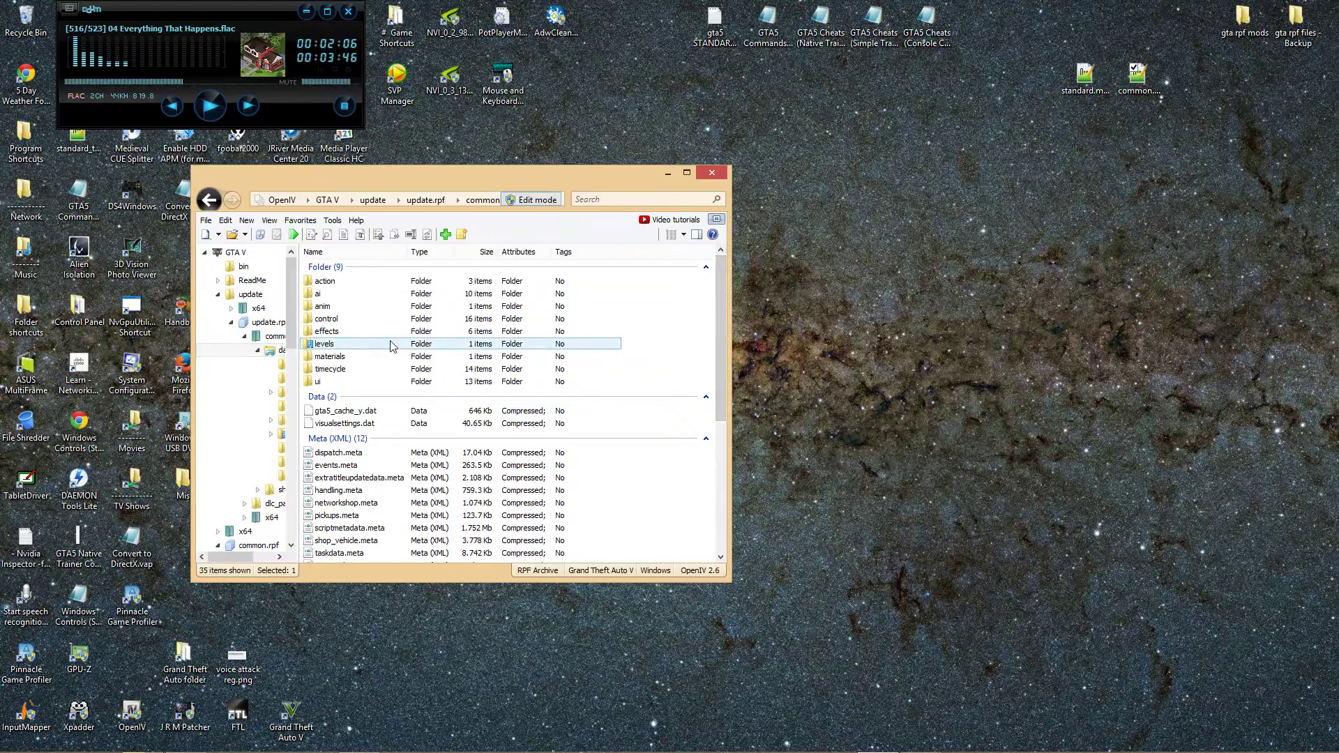
double_click(369, 319)
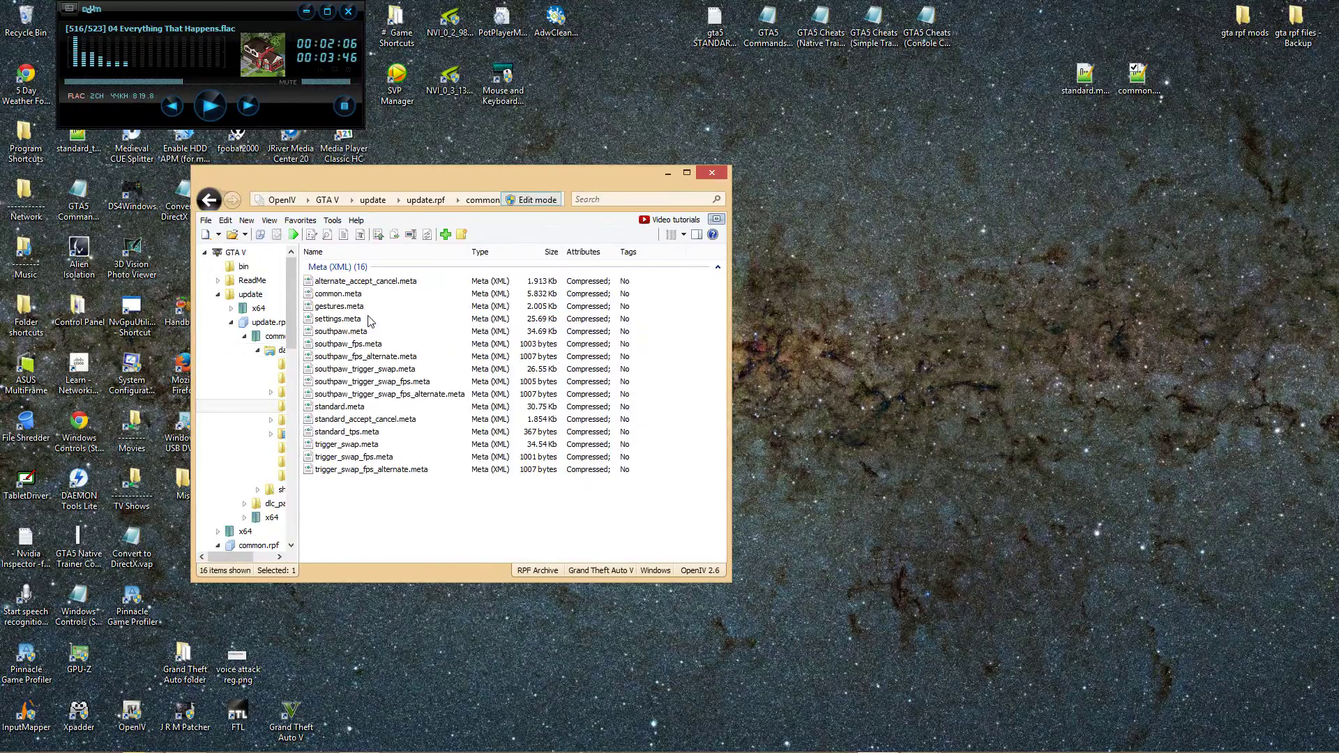
right_click(349, 509)
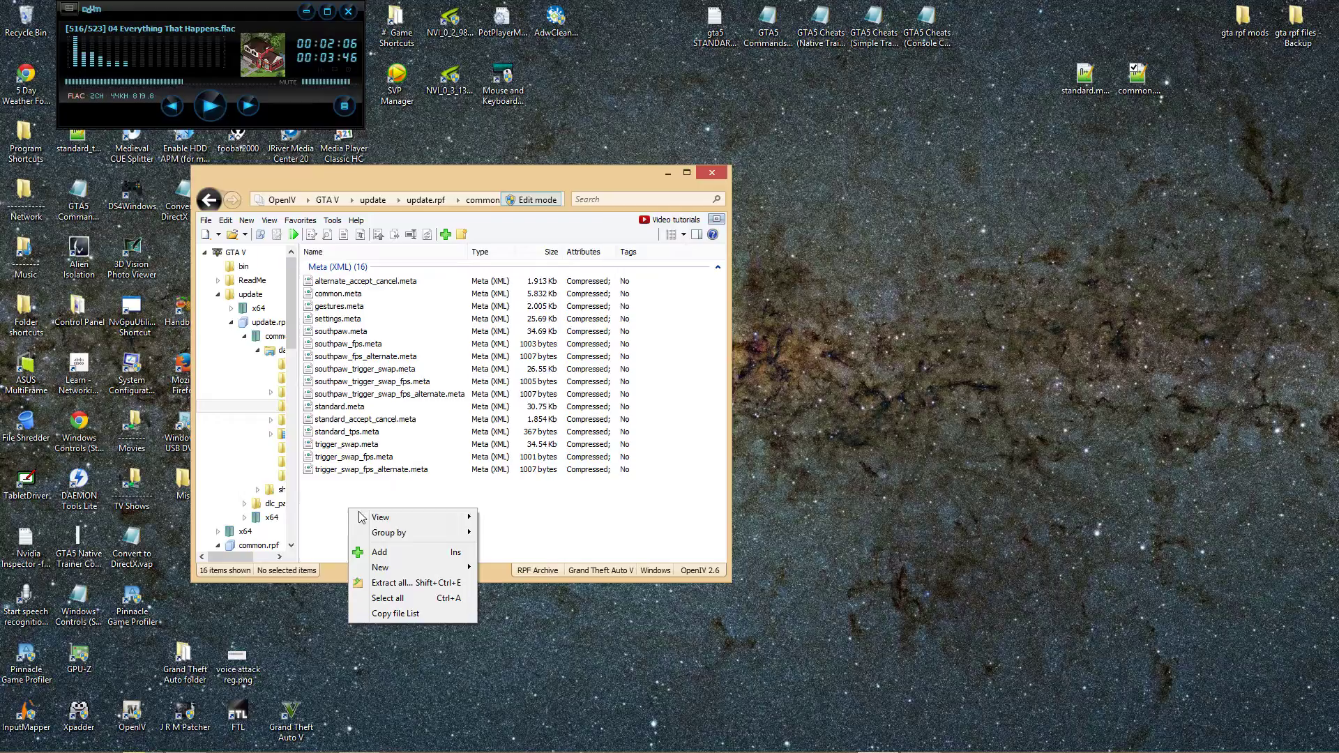
left_click(396, 551)
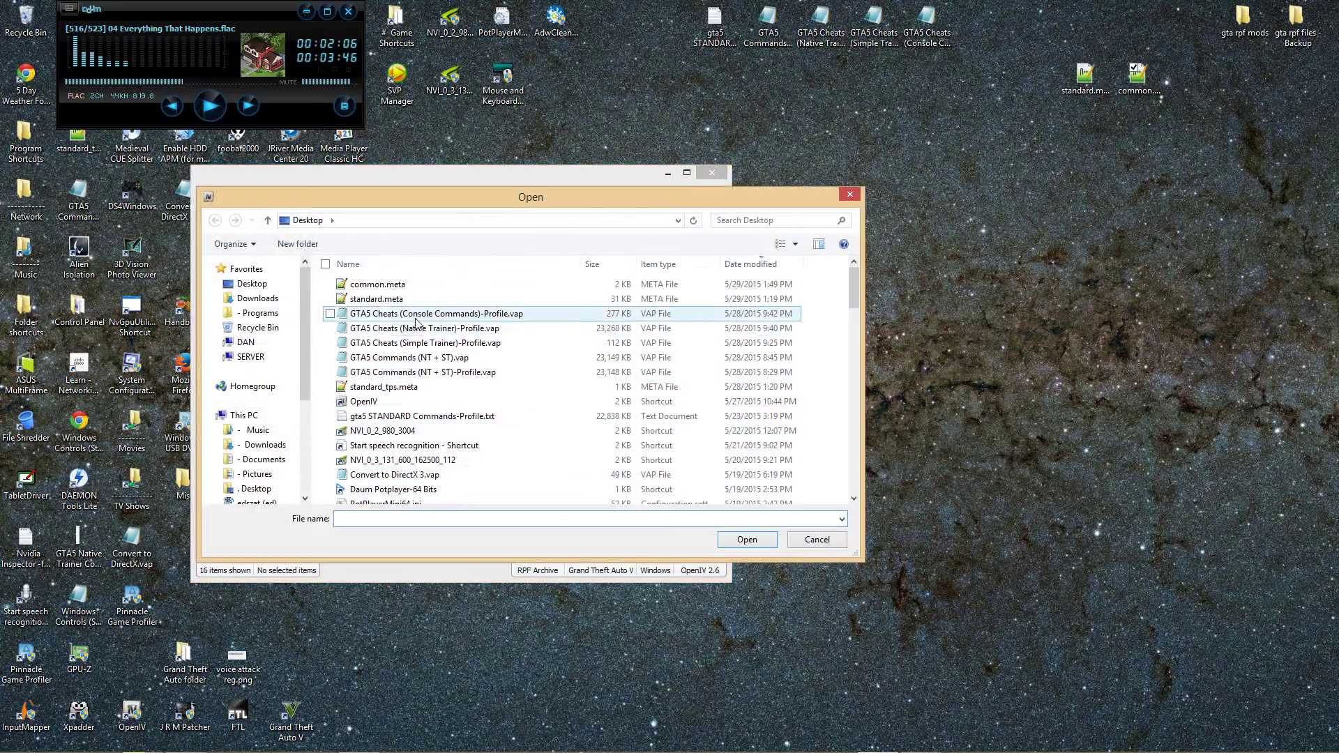
left_click(850, 192)
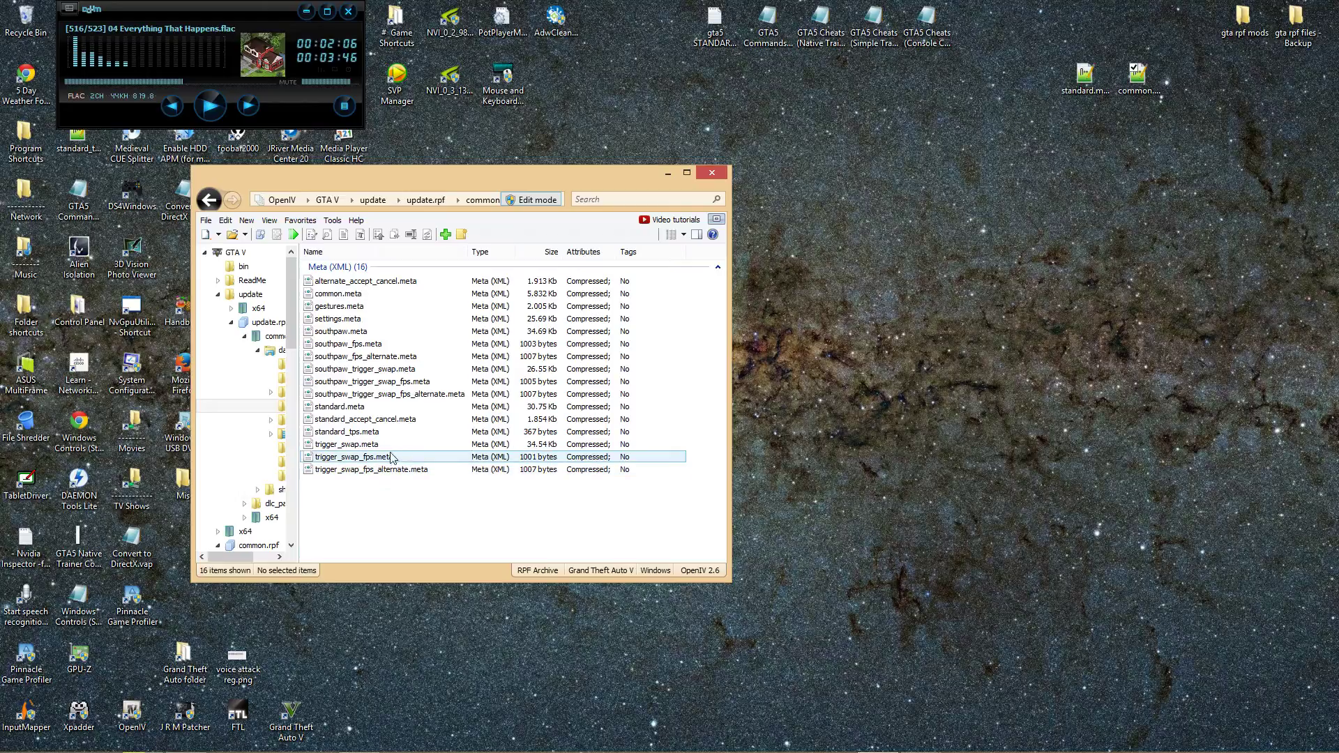